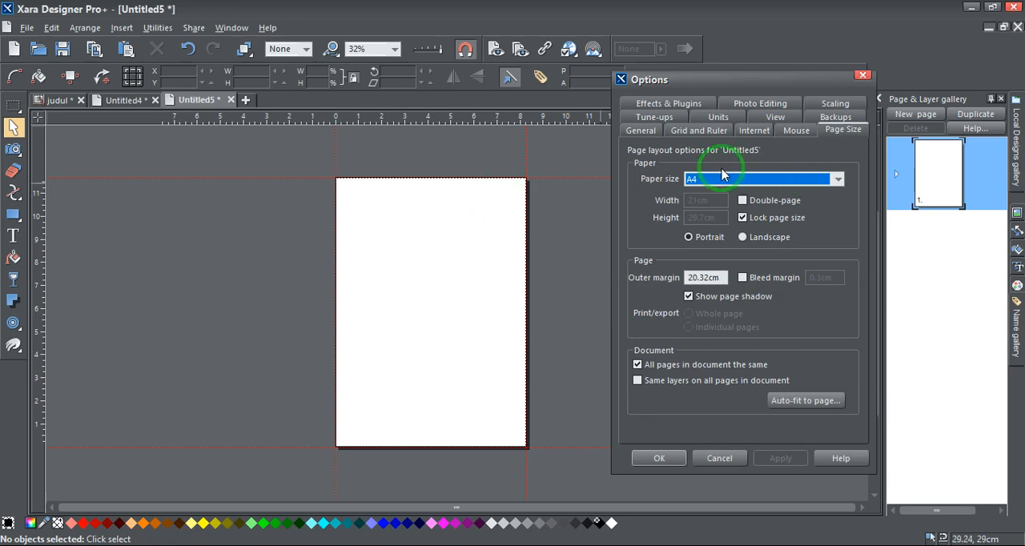
# Examine the default page and font units in the document options, leaving the settings as they are
pyautogui.click(718, 117)
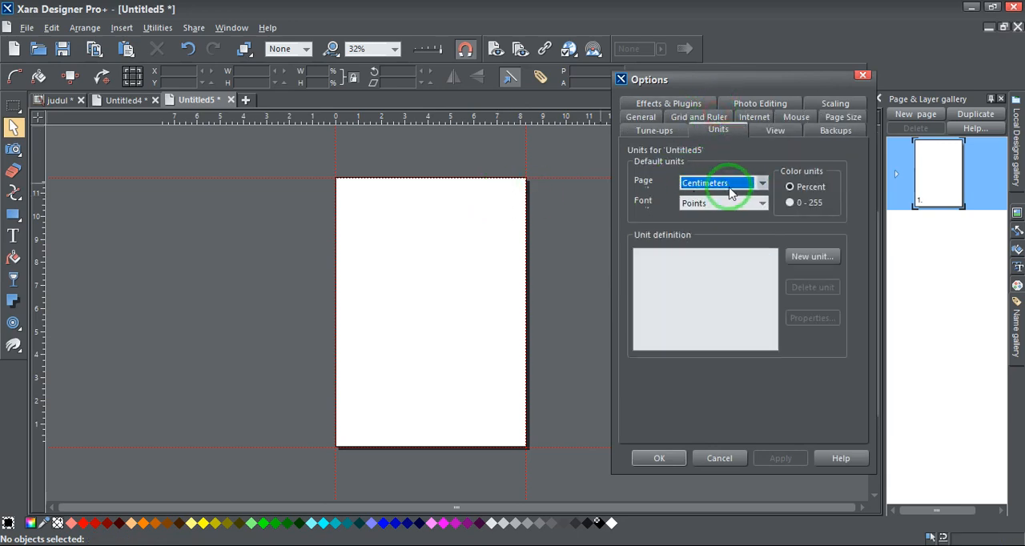
pyautogui.click(718, 458)
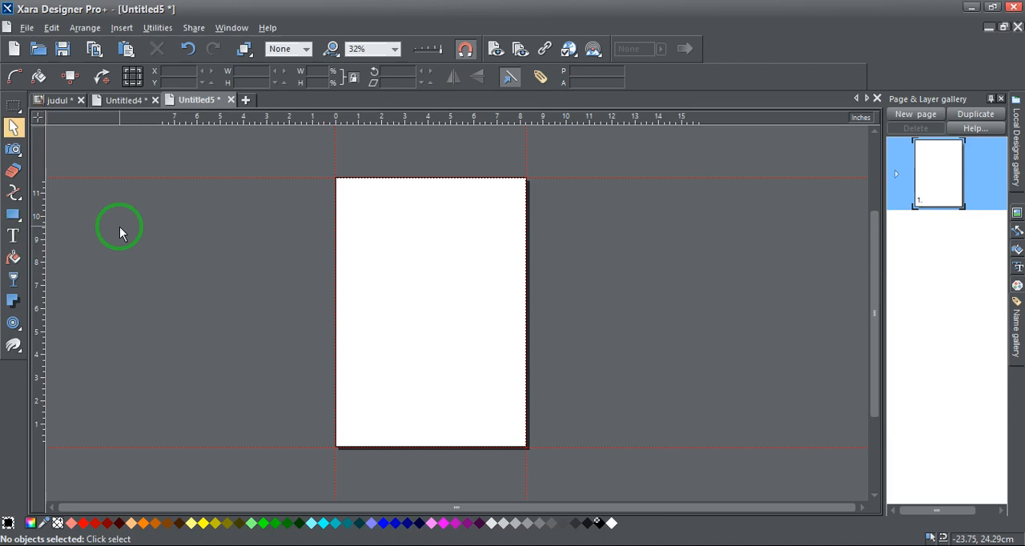
# Add a text line near the page's upper left reading "BElajar step by step xara designer pro untuk membuat pdf profesional"
pyautogui.press('t')
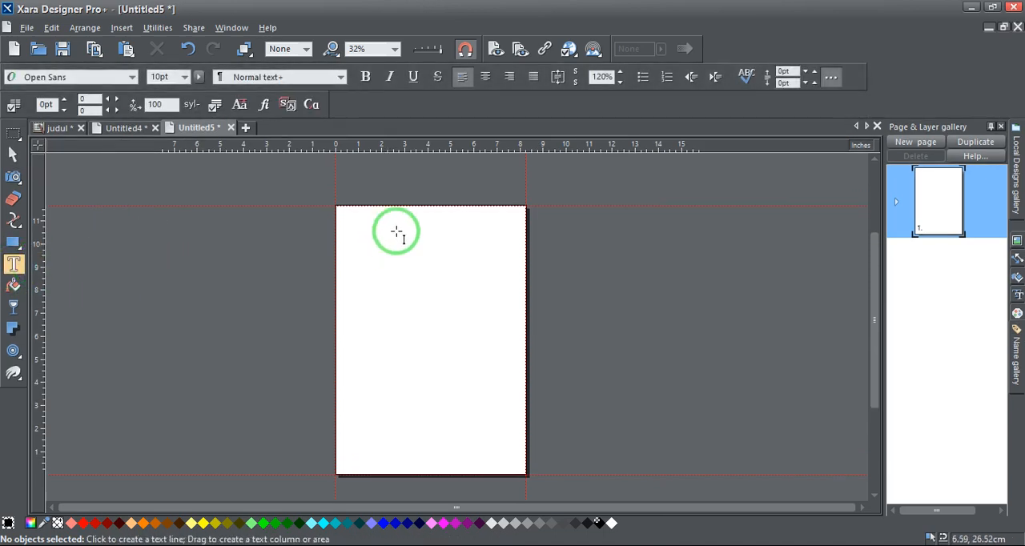
pyautogui.scroll(-1, 419, 206)
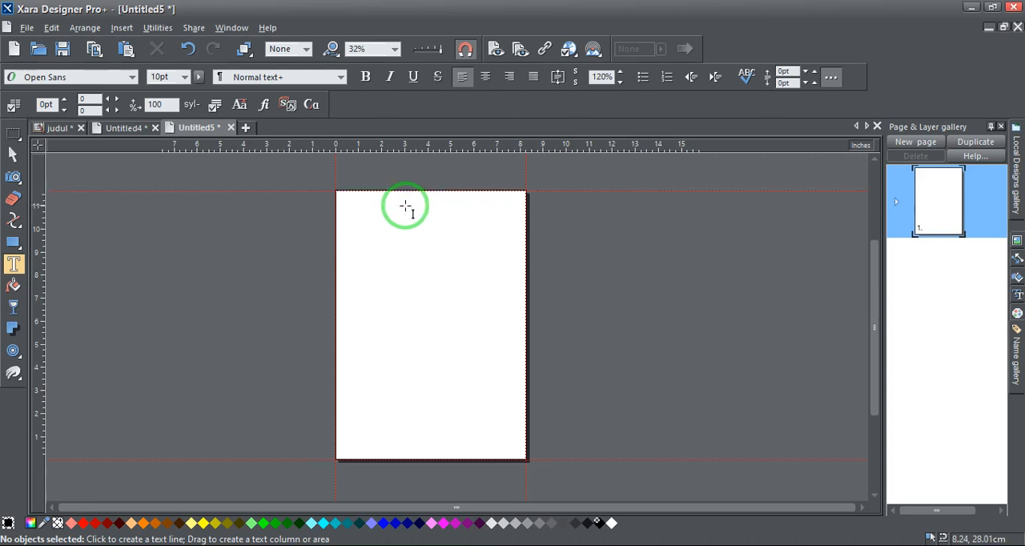
pyautogui.scroll(2, 375, 210)
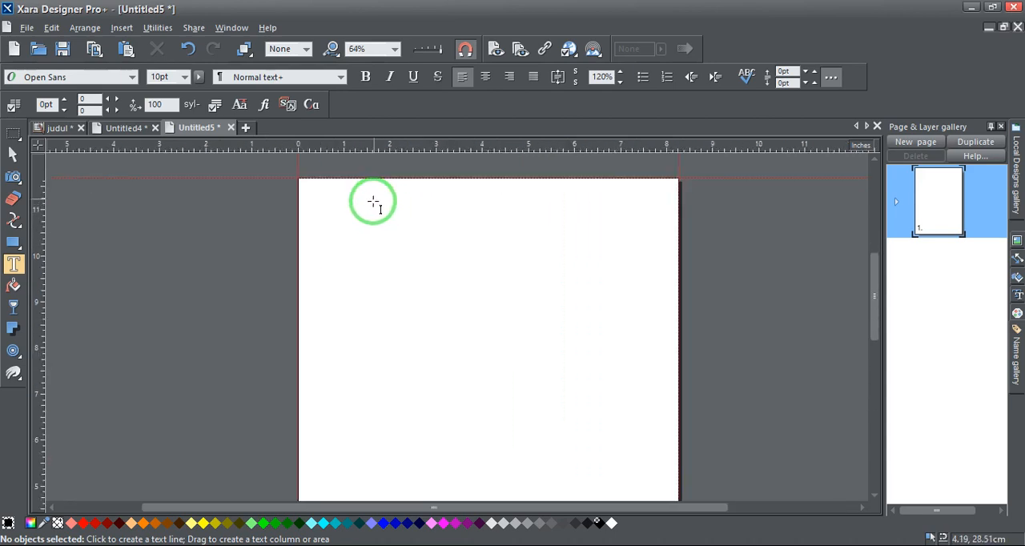
pyautogui.click(329, 237)
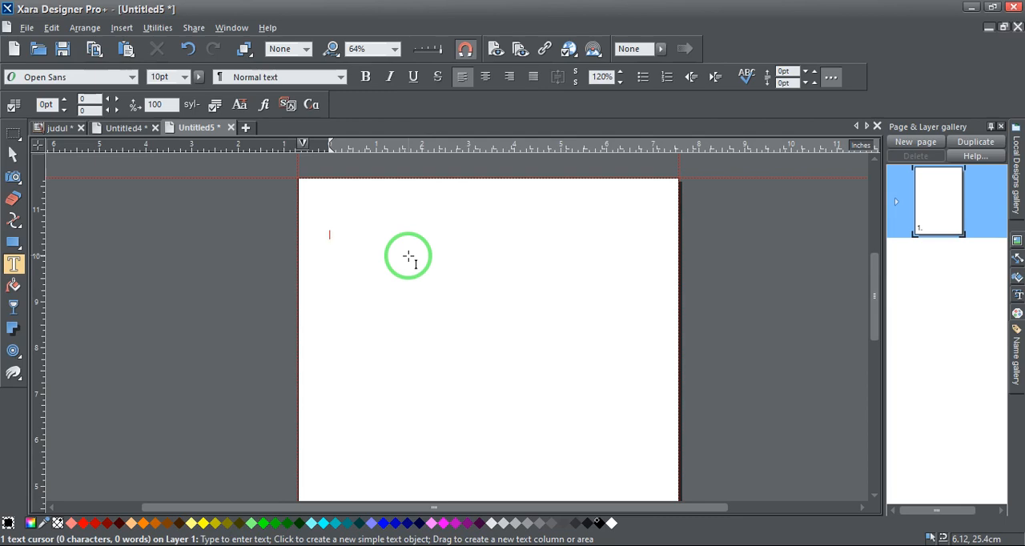
pyautogui.write('BE')
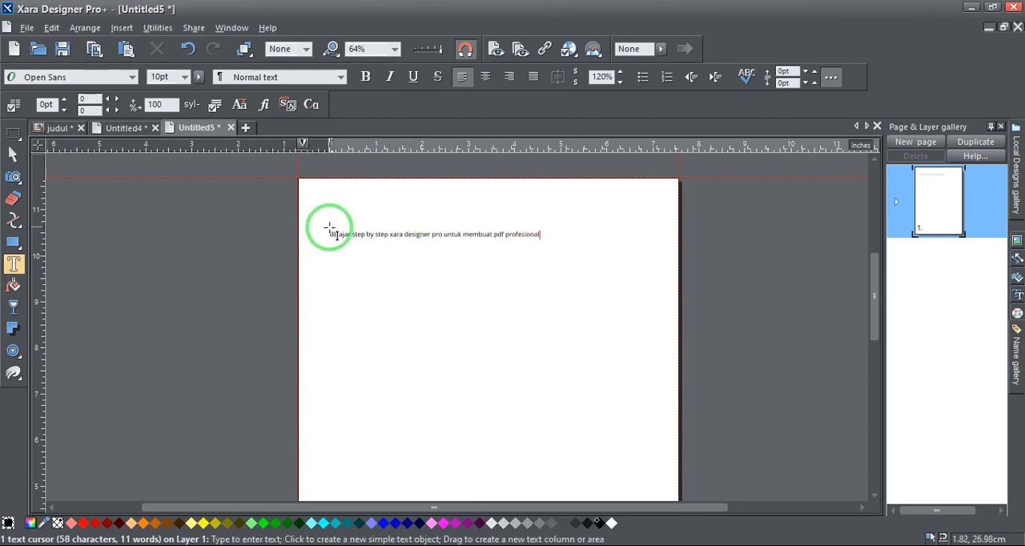
# Correct the second letter of the text line's first word to a lowercase "e", making it "Belajar"
pyautogui.scroll(4, 341, 235)
pyautogui.moveTo(330, 231); pyautogui.dragTo(317, 230)
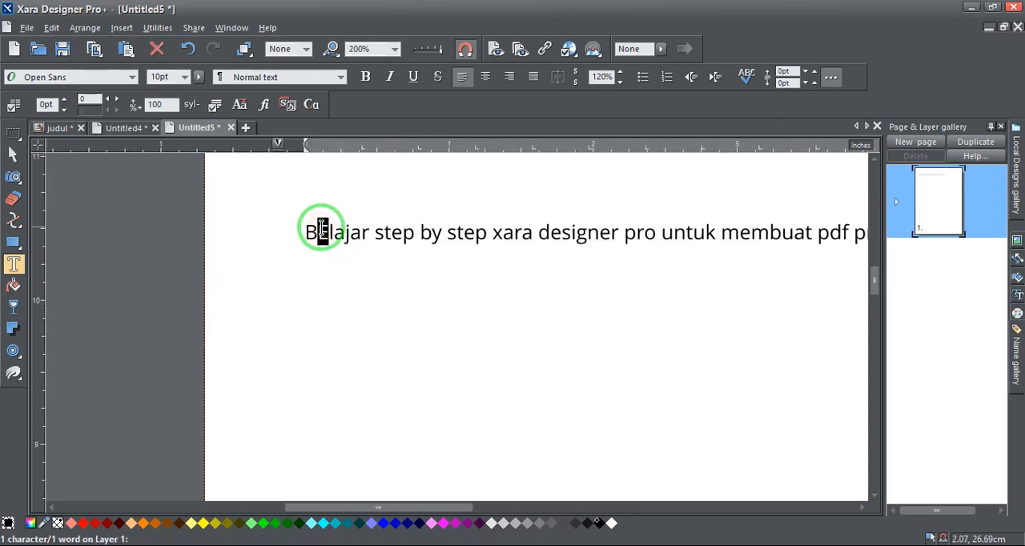
pyautogui.write('e')
pyautogui.scroll(-1, 337, 213)
pyautogui.scroll(-1, 337, 213)
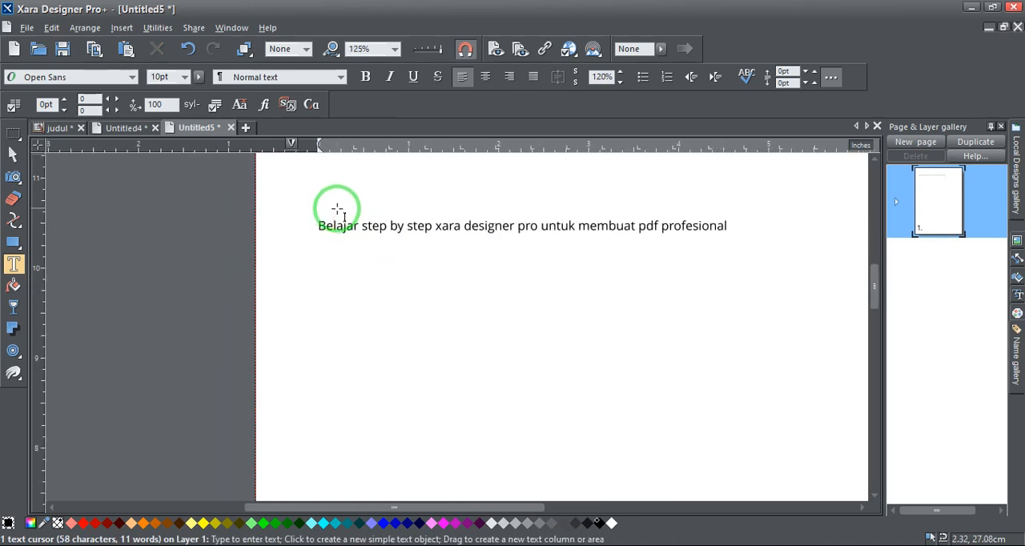
pyautogui.scroll(-1, 305, 230)
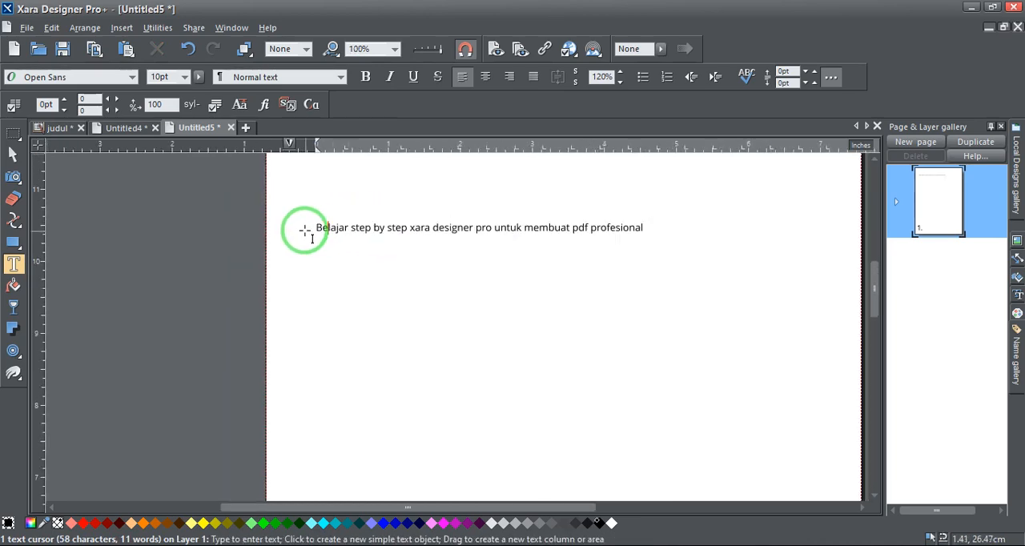
# Enlarge the text line proportionally to about 14.68 cm wide, keeping its left end in place
pyautogui.click(365, 229)
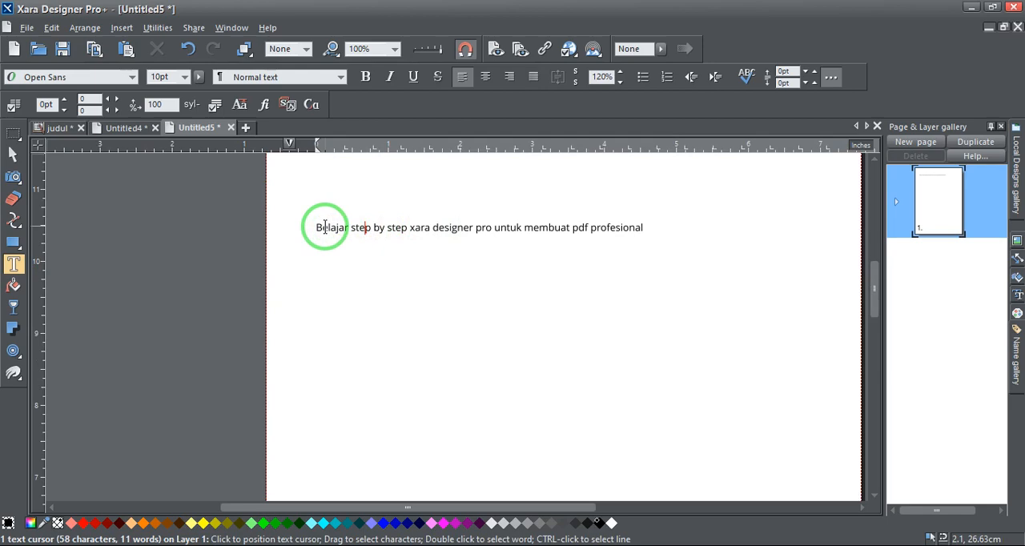
pyautogui.click(14, 154)
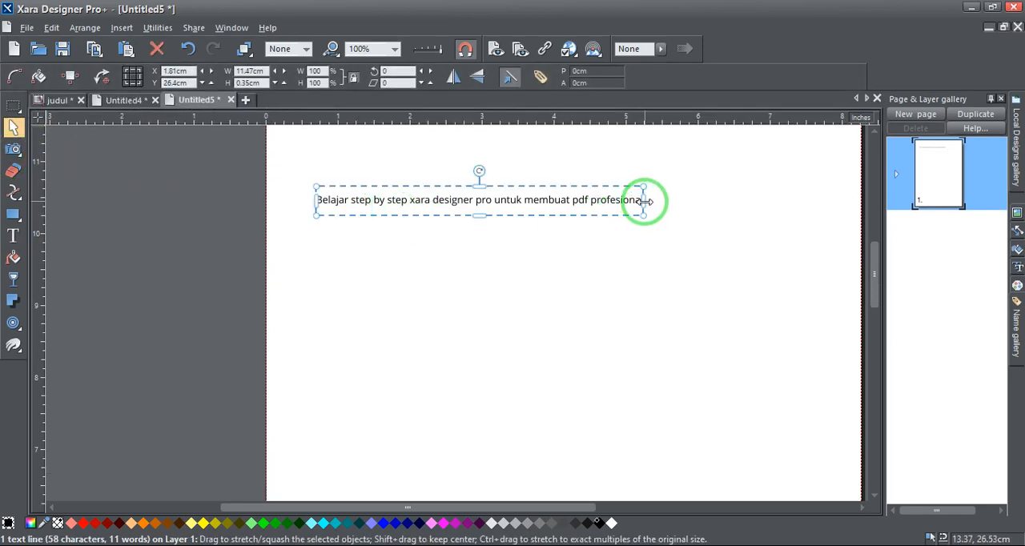
pyautogui.moveTo(647, 199); pyautogui.dragTo(639, 224)
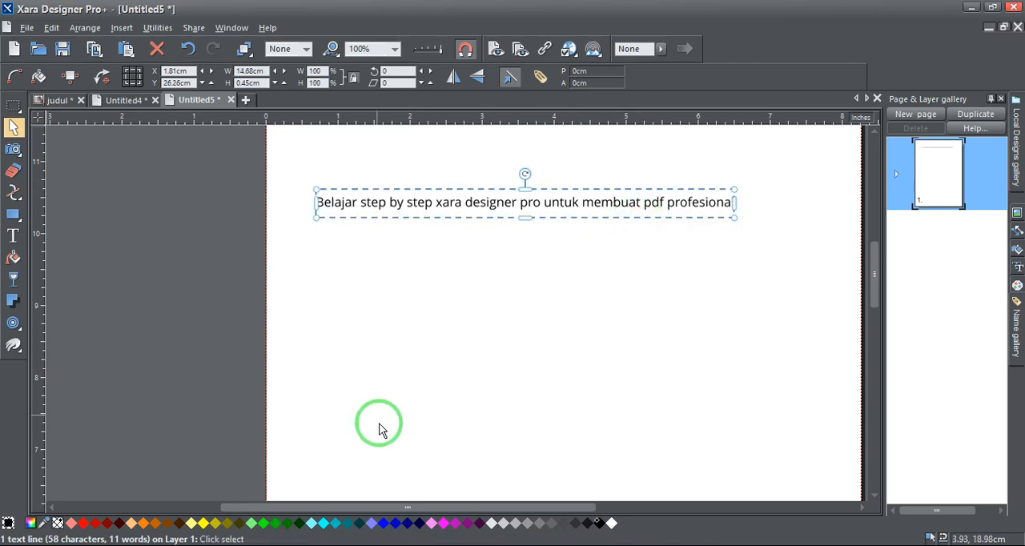
# Try red, darker red and orange fills on the text line, and set it back to black
pyautogui.click(85, 524)
pyautogui.click(97, 524)
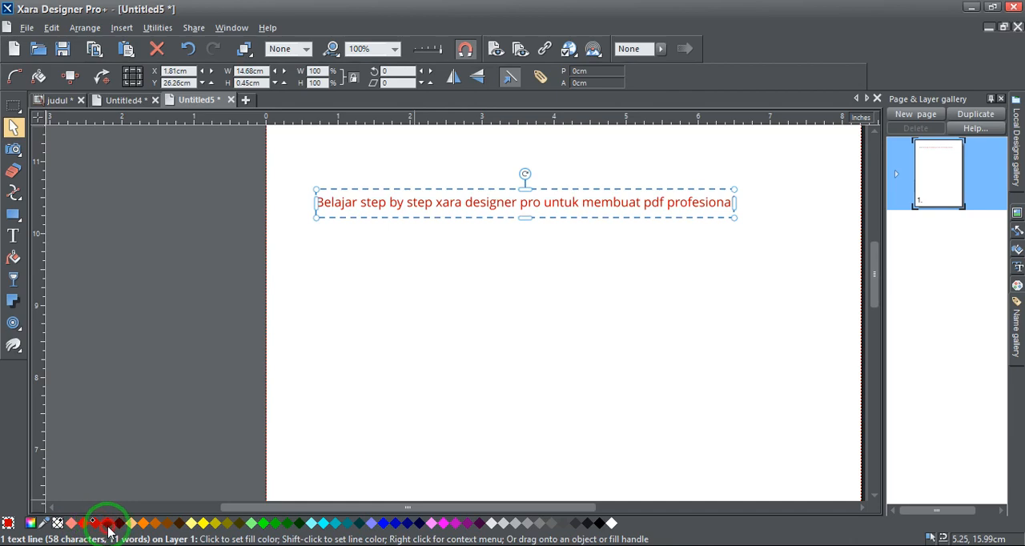
pyautogui.click(143, 524)
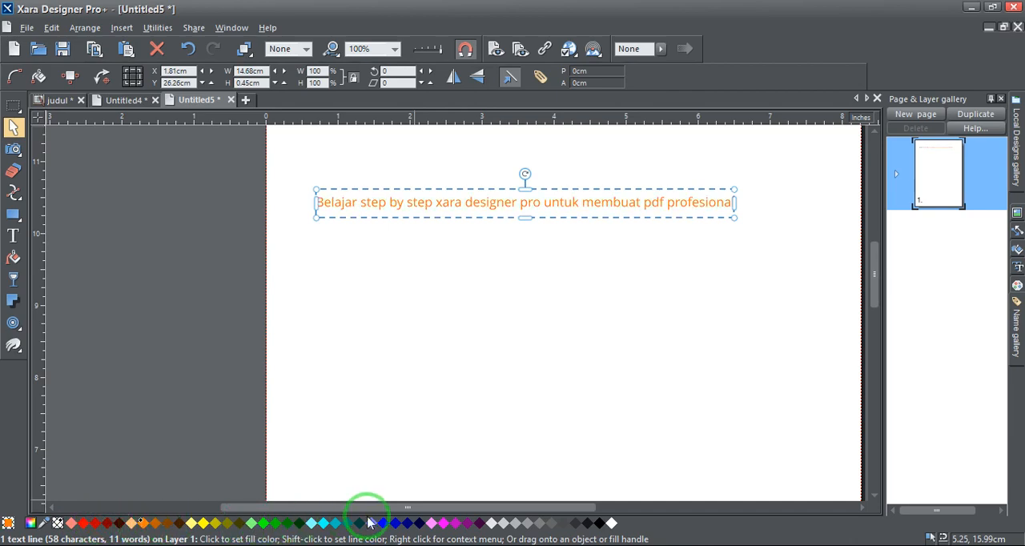
pyautogui.click(600, 525)
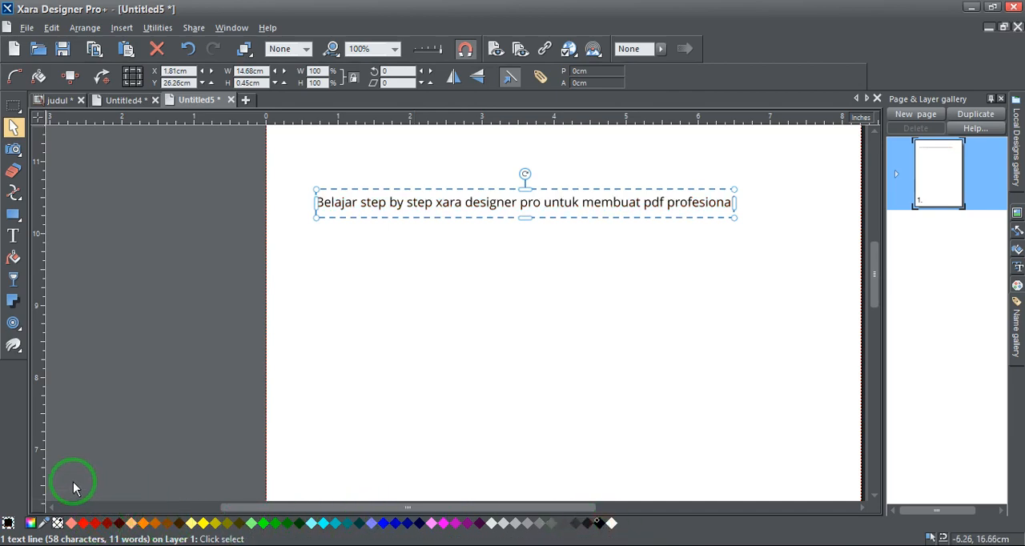
# Mix a purple fill for the text line in the Color editor with about 51% red, 15% green and 44% blue
pyautogui.click(30, 524)
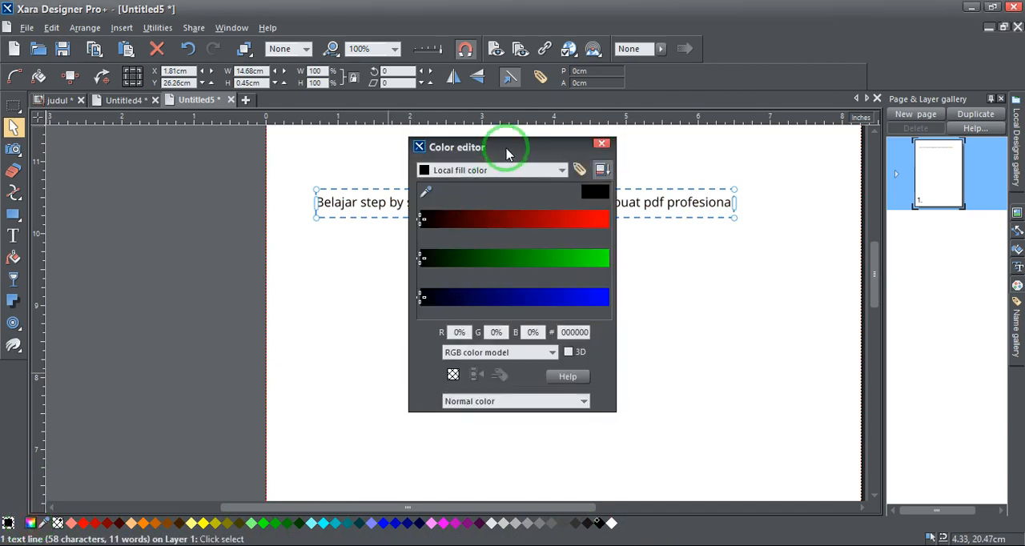
pyautogui.moveTo(503, 149); pyautogui.dragTo(784, 148)
pyautogui.click(796, 218)
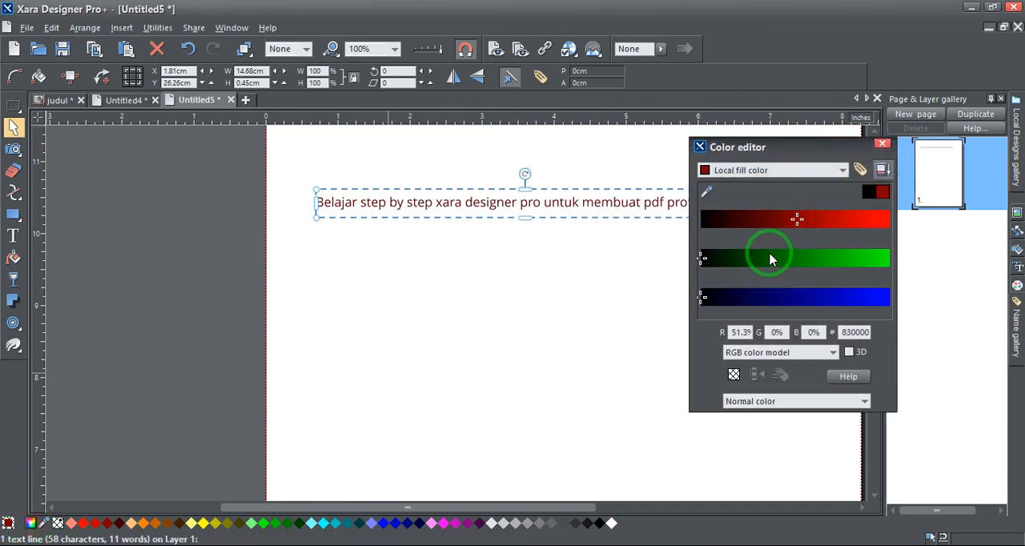
pyautogui.moveTo(774, 256); pyautogui.dragTo(727, 256)
pyautogui.moveTo(727, 297); pyautogui.dragTo(782, 298)
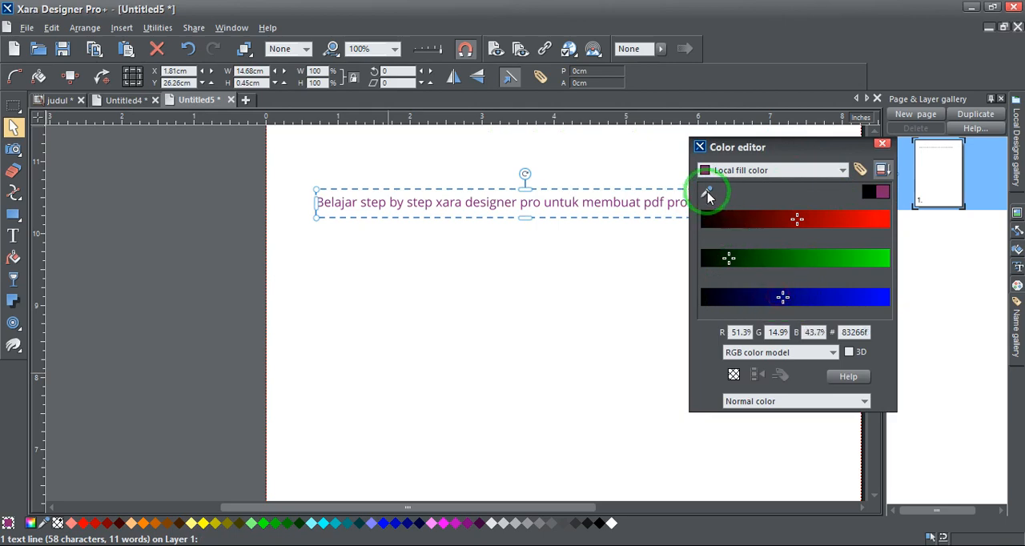
# Try the color picker on the text line's fill by sampling colors from different places on the screen
pyautogui.moveTo(706, 196); pyautogui.dragTo(882, 144)
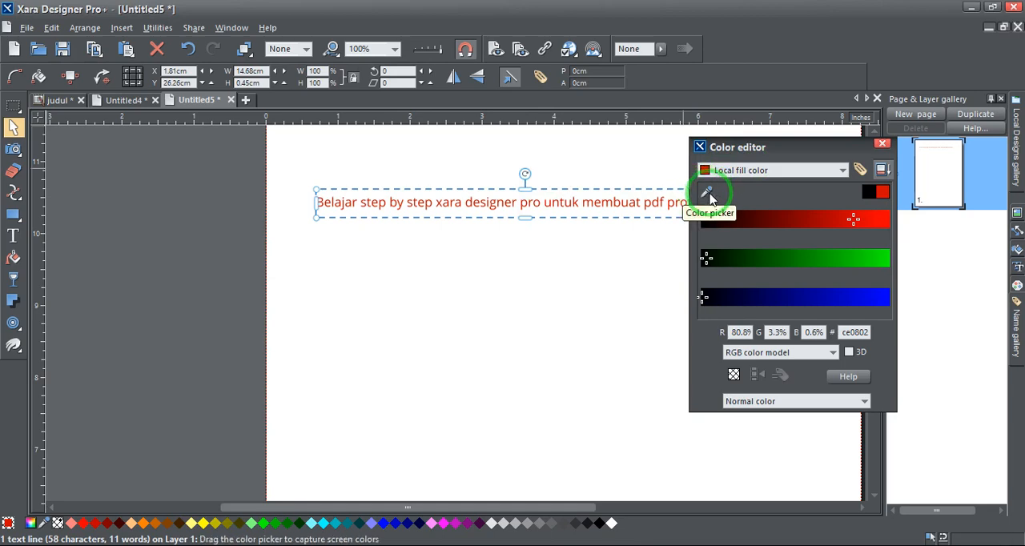
pyautogui.moveTo(709, 198); pyautogui.dragTo(16, 7)
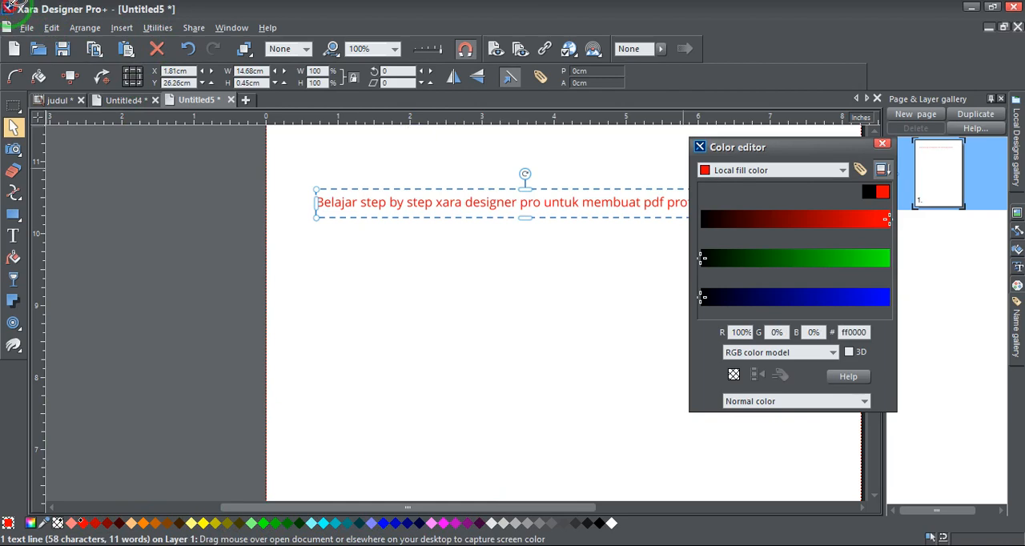
pyautogui.moveTo(16, 6); pyautogui.dragTo(377, 493)
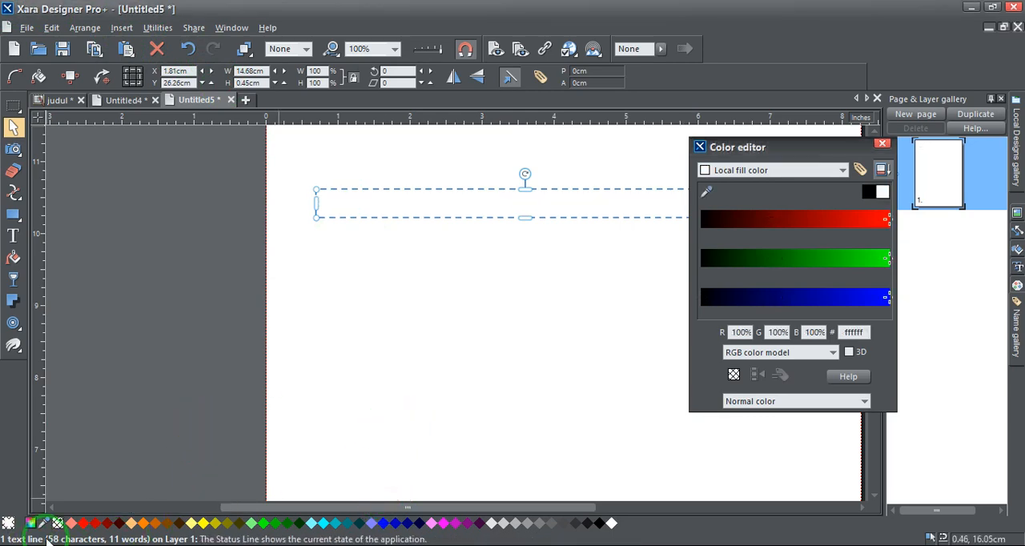
# Fill the text line with red, deselect it and close the Color editor
pyautogui.click(90, 527)
pyautogui.click(446, 366)
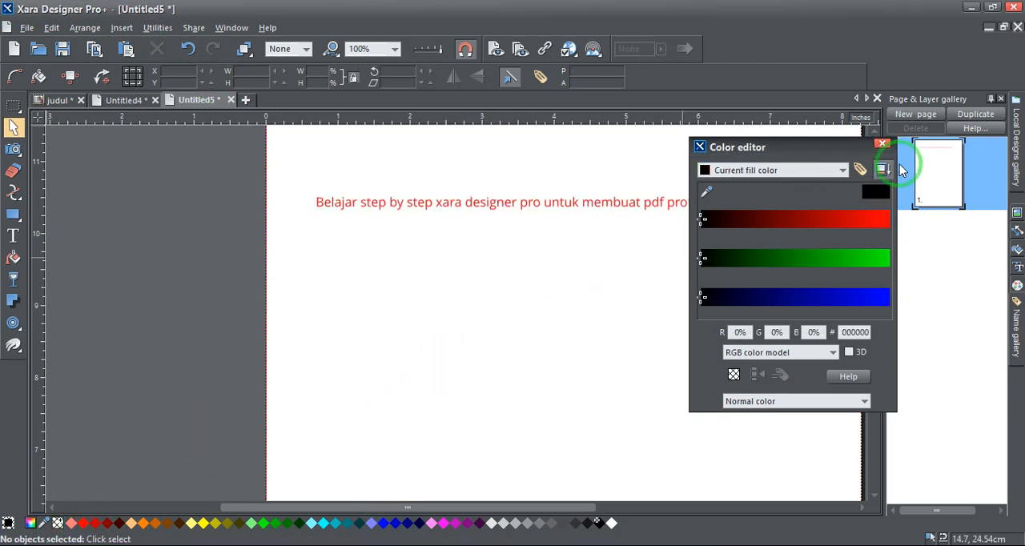
pyautogui.click(881, 143)
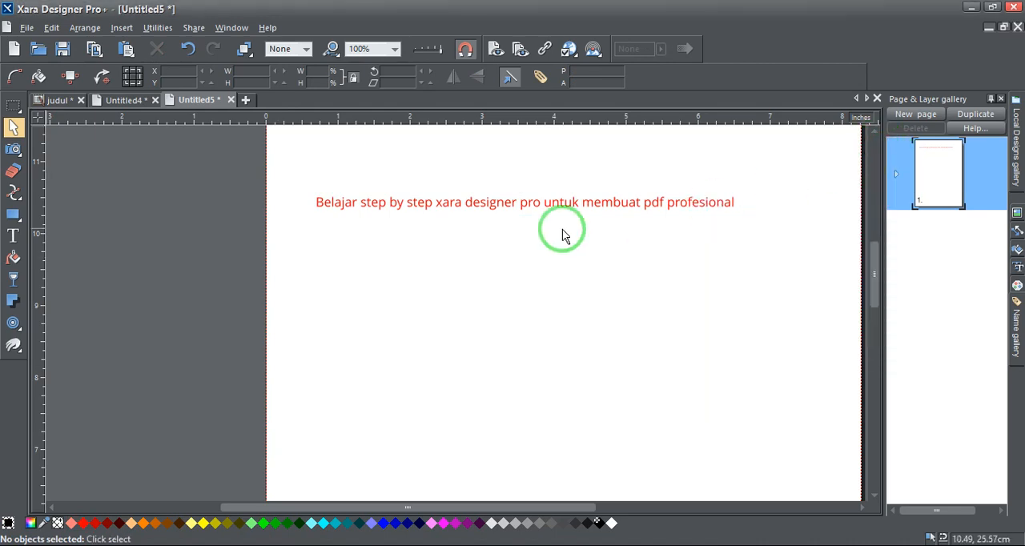
# Move the red text line slightly higher, closer to the page's upper edge
pyautogui.click(479, 202)
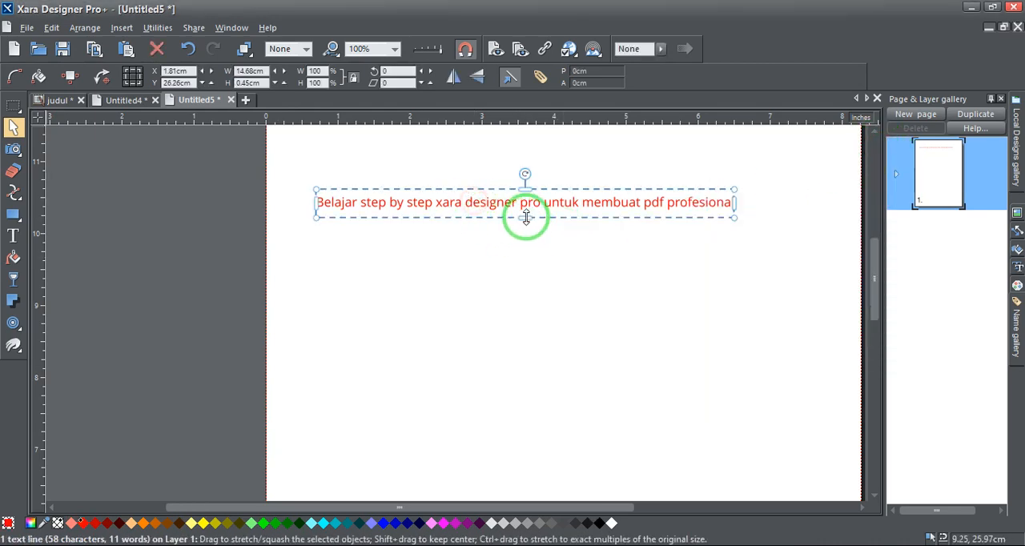
pyautogui.scroll(-2, 521, 218)
pyautogui.moveTo(524, 218); pyautogui.dragTo(524, 200)
# Create a text column about 6 inches wide below the red title and paste the copied "Enim pariatur" paragraph into it
pyautogui.click(12, 194)
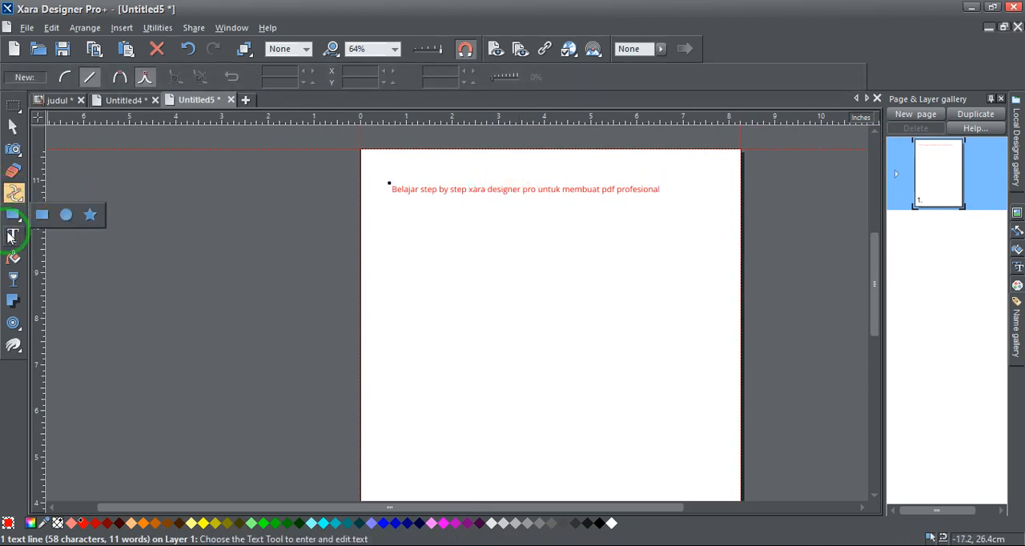
pyautogui.click(14, 234)
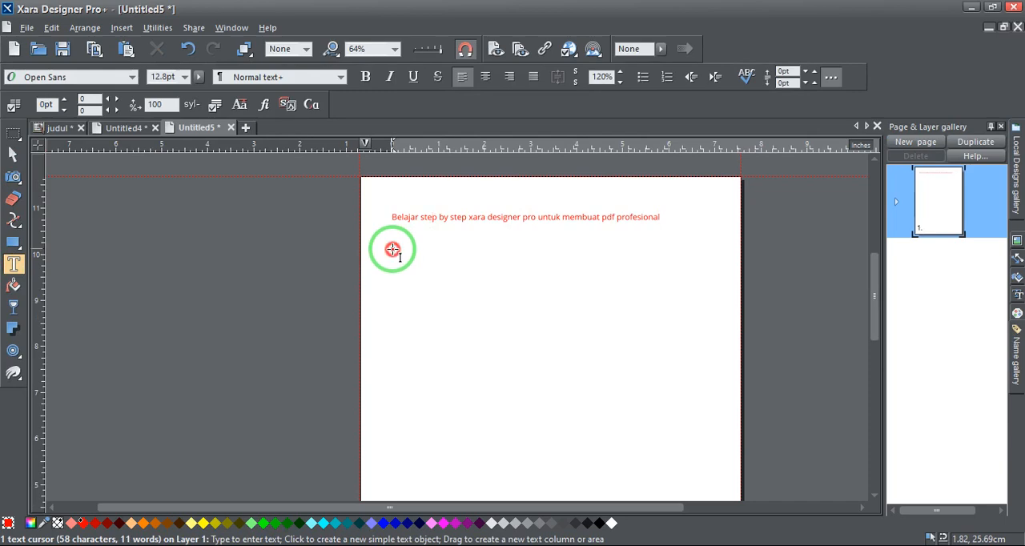
pyautogui.moveTo(393, 249); pyautogui.dragTo(673, 249)
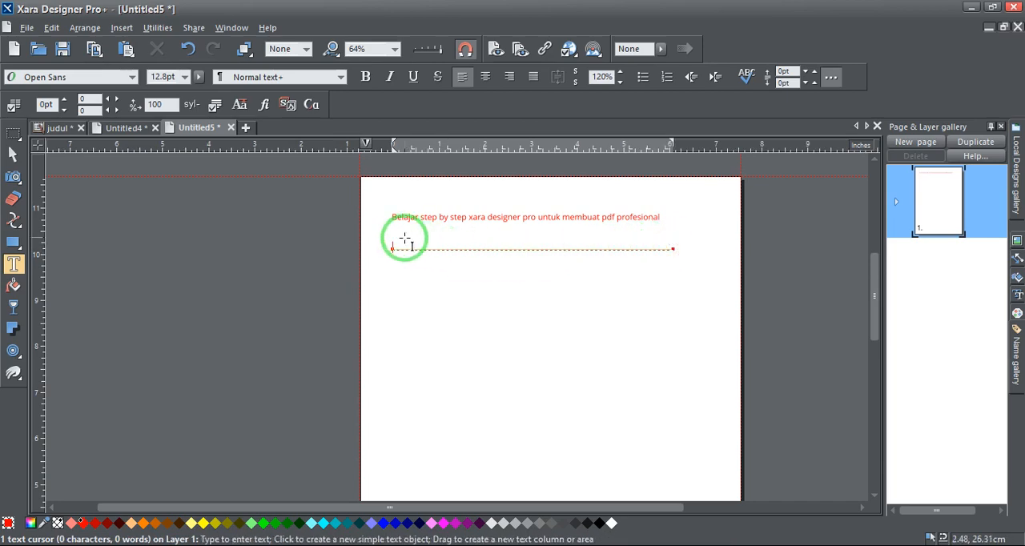
pyautogui.write('Enim pariatur quis dolore sit occaecat, magna in fugiat duis incididunt. Minim sed consectetur adipisicing veniam est cillum adipisicing eiusmod deserunt do sit exercitation est elit aliquip. Commodo, occaecat, eiusmod veniam dolore in amet culpa. Cillum dolor pariatur ad exercitation in culpa, fugiat incididunt dolor tempor ea deserunt.')
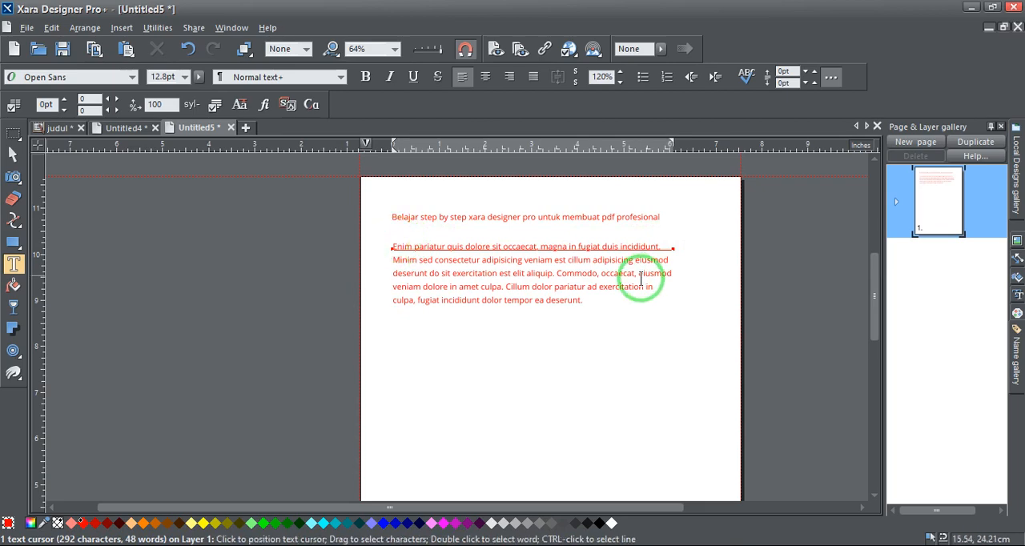
# Recolor the whole pasted paragraph black and widen its text column to about 6.3 inches
pyautogui.moveTo(586, 300); pyautogui.dragTo(394, 249)
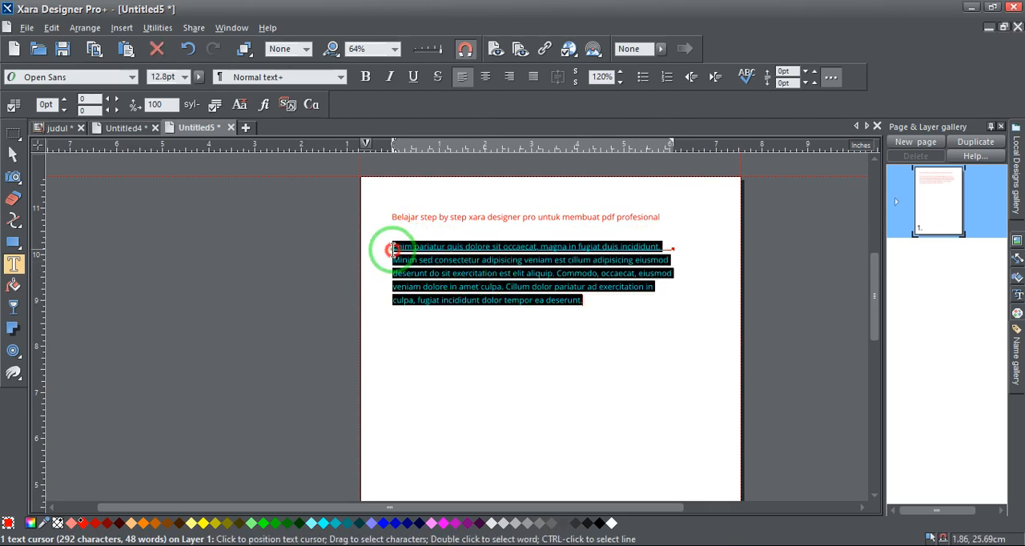
pyautogui.click(599, 525)
pyautogui.click(508, 274)
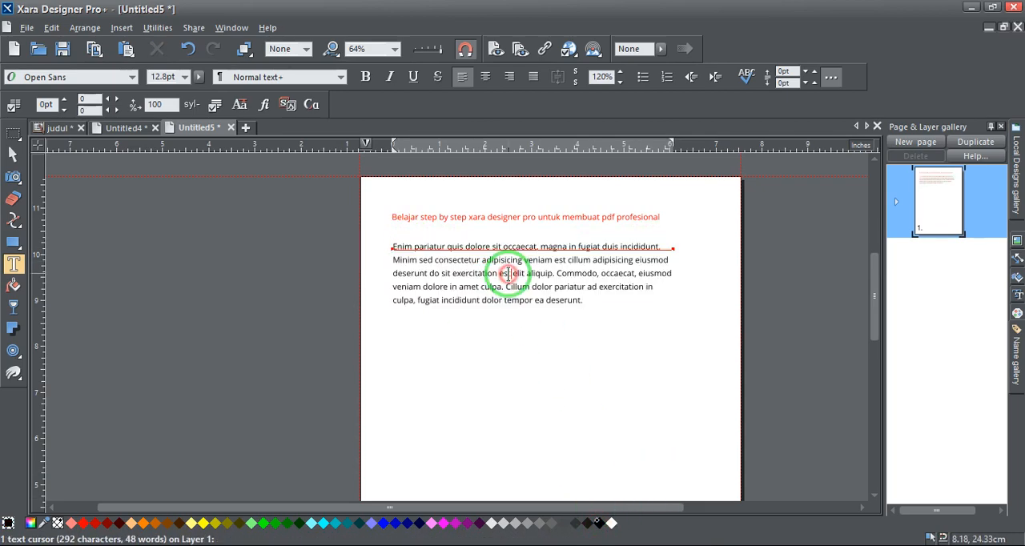
pyautogui.scroll(2, 560, 259)
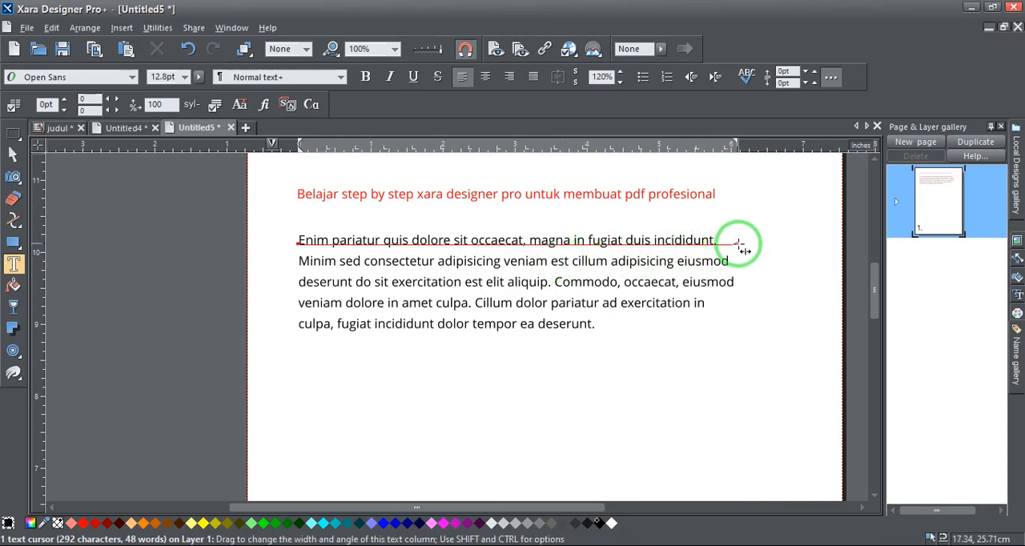
pyautogui.moveTo(737, 242)
pyautogui.mouseDown()
pyautogui.moveTo(430, 251)
pyautogui.moveTo(700, 243)
pyautogui.moveTo(439, 233)
pyautogui.moveTo(492, 243)
pyautogui.moveTo(801, 242)
pyautogui.moveTo(526, 245)
pyautogui.moveTo(540, 256)
pyautogui.moveTo(752, 270)
pyautogui.moveTo(766, 297)
pyautogui.moveTo(766, 243)
pyautogui.moveTo(527, 239)
pyautogui.moveTo(773, 238)
pyautogui.moveTo(507, 239)
pyautogui.moveTo(753, 237)
pyautogui.mouseUp()
# Format the words "quis dolore sit" in the paragraph's first line as bold and italic
pyautogui.click(391, 240)
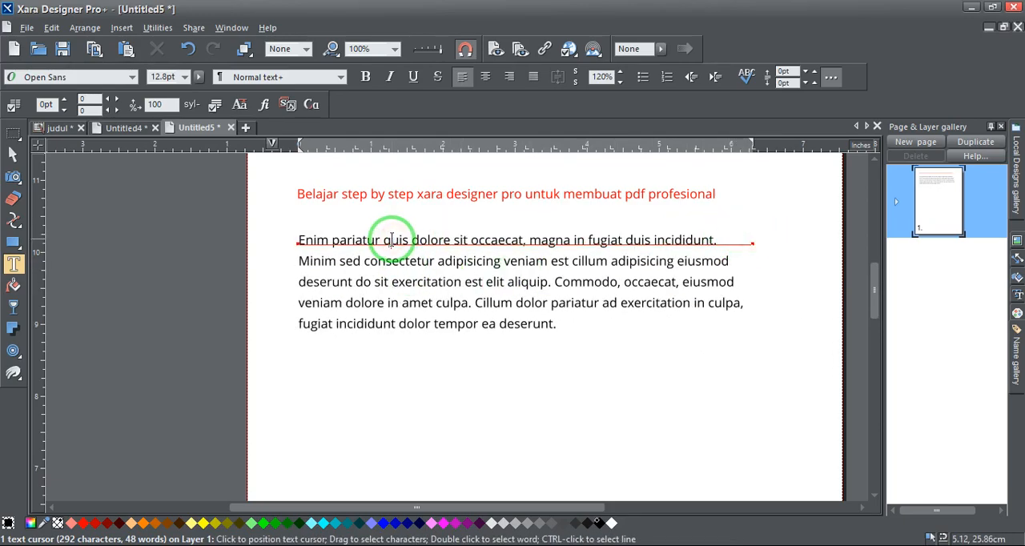
pyautogui.moveTo(385, 240); pyautogui.dragTo(470, 240)
pyautogui.click(365, 76)
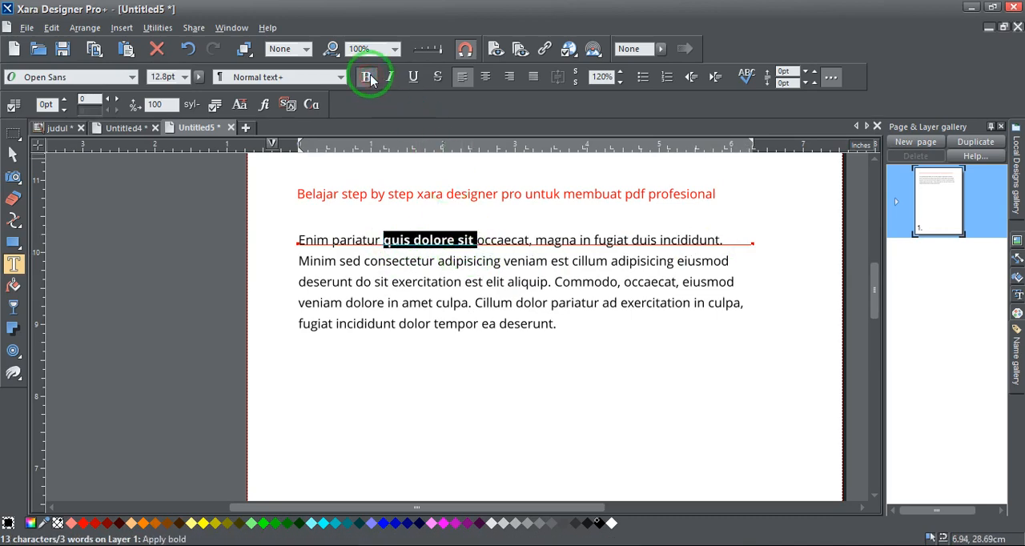
pyautogui.click(390, 77)
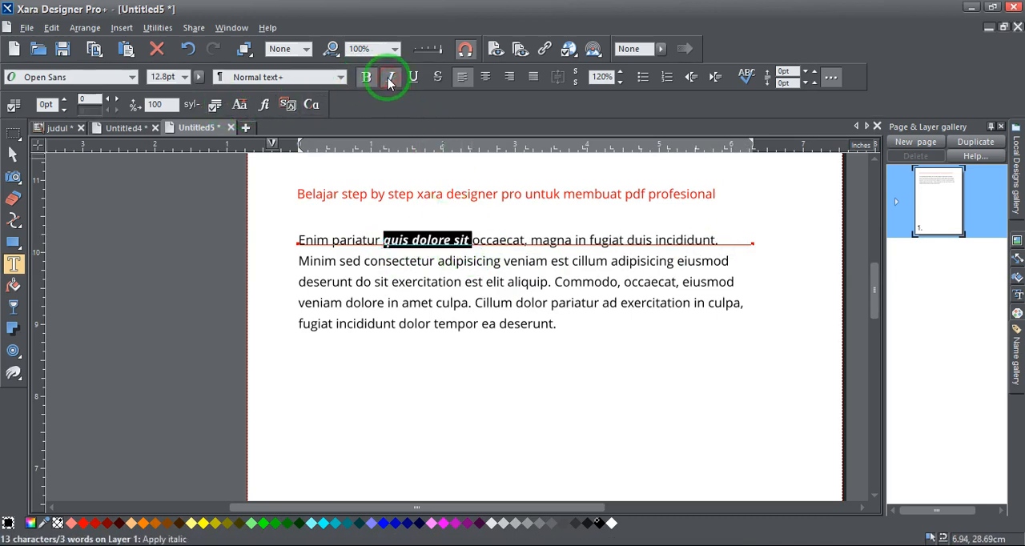
# Set the bold italic words "quis dolore sit" in the paragraph's first line to 18 pt
pyautogui.click(185, 77)
pyautogui.click(164, 176)
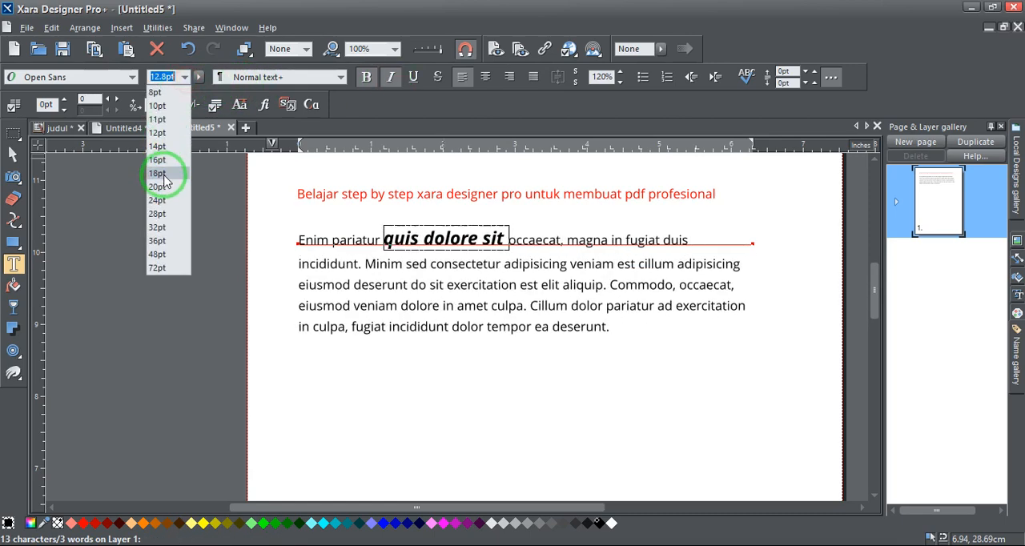
pyautogui.click(318, 241)
pyautogui.press('super')
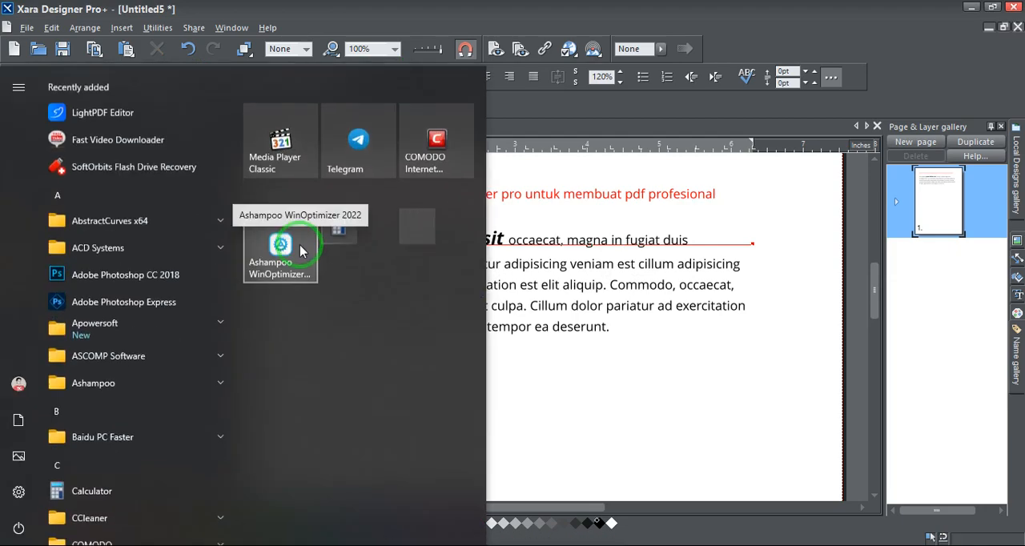
pyautogui.press('super')
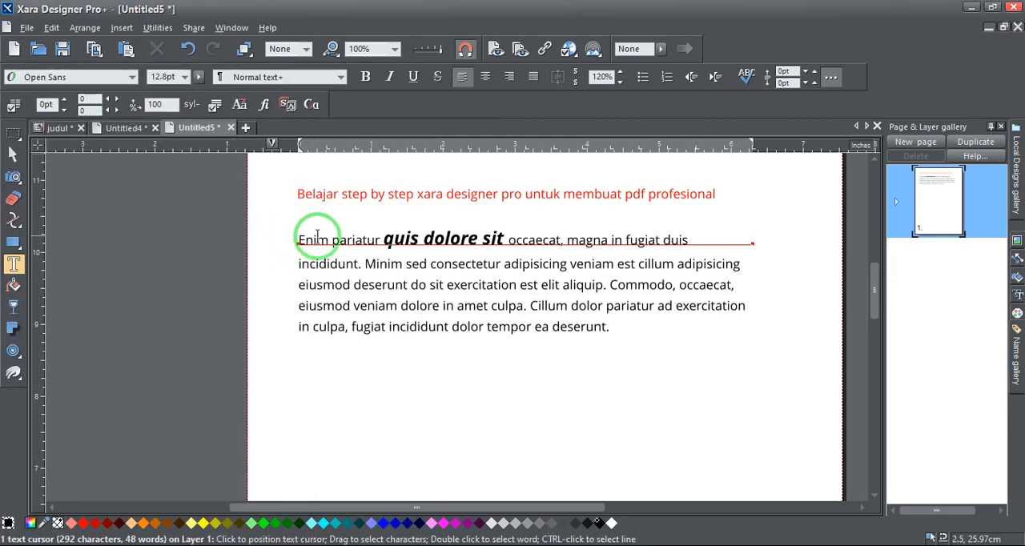
# Change the font of the entire "Enim pariatur" paragraph to a Black Lives
pyautogui.click(316, 238)
pyautogui.hotkey('ctrl', 'a')
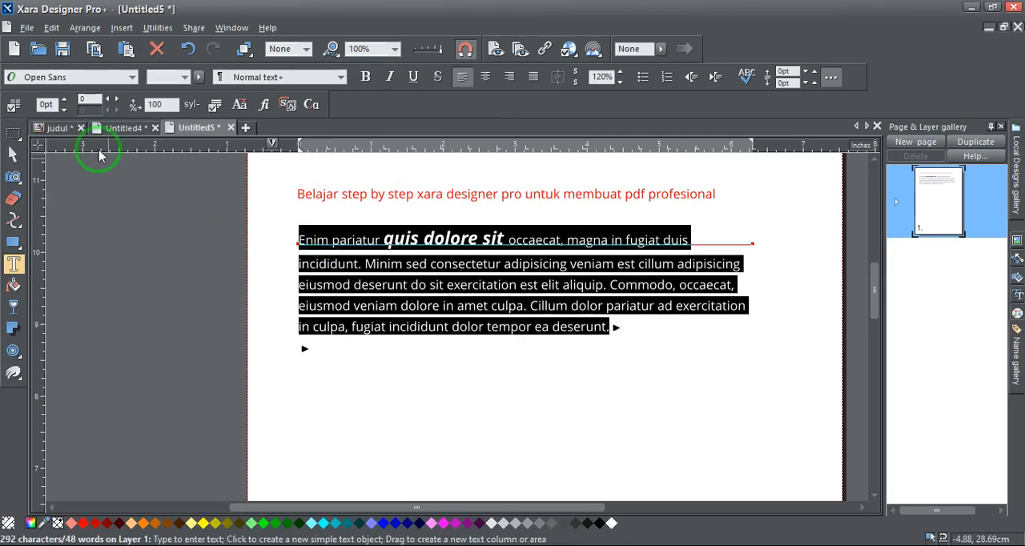
pyautogui.click(393, 267)
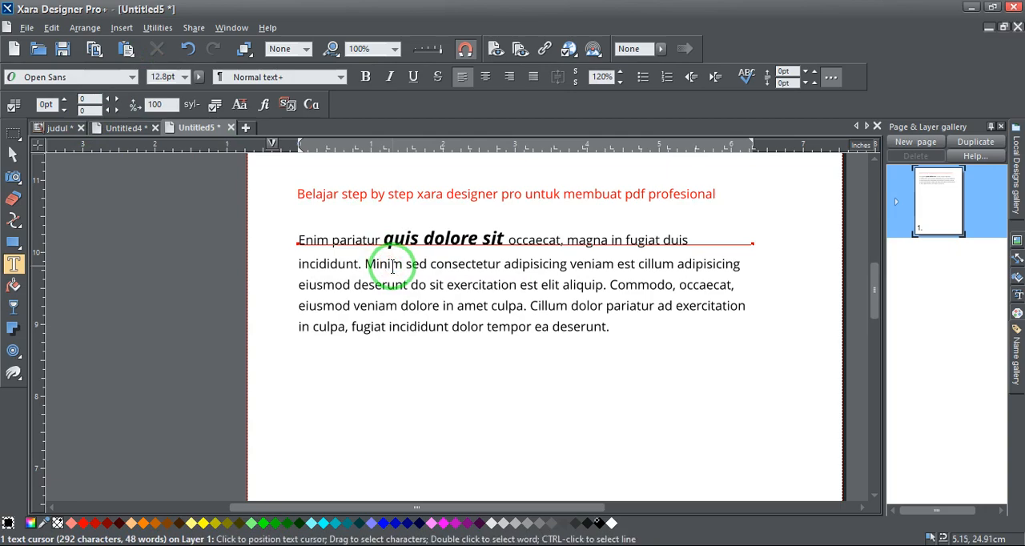
pyautogui.hotkey('ctrl', 'a')
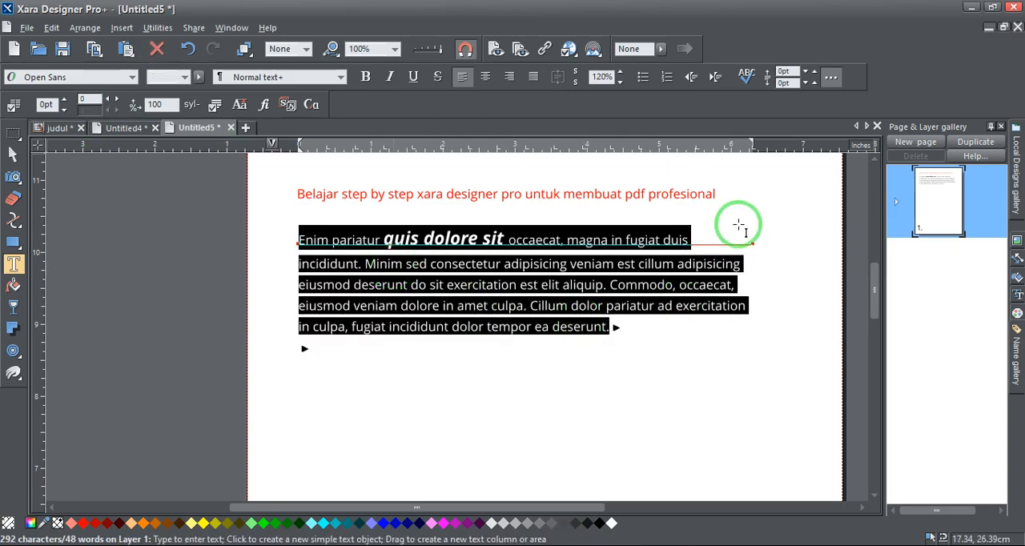
pyautogui.click(134, 77)
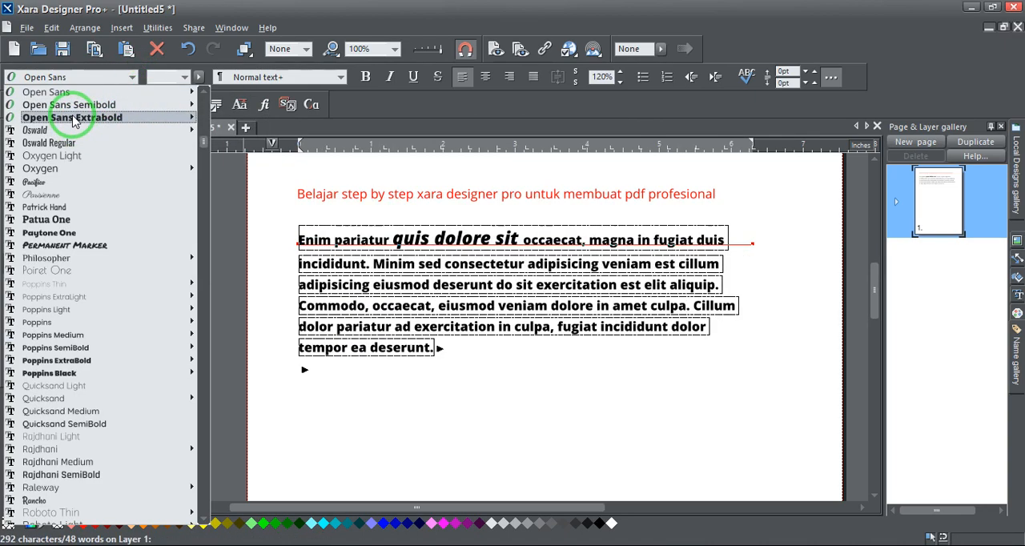
pyautogui.scroll(-3, 52, 232)
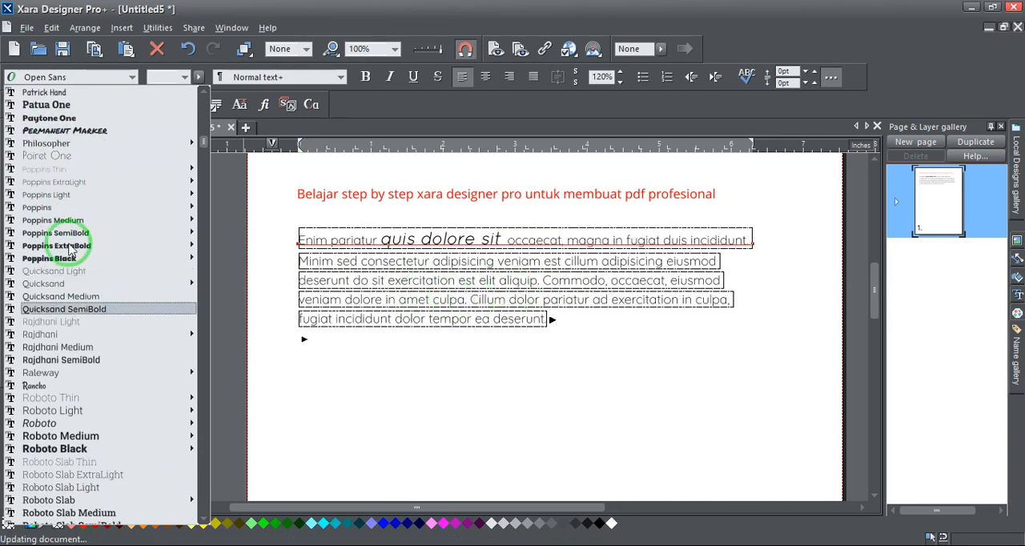
pyautogui.scroll(-3, 62, 265)
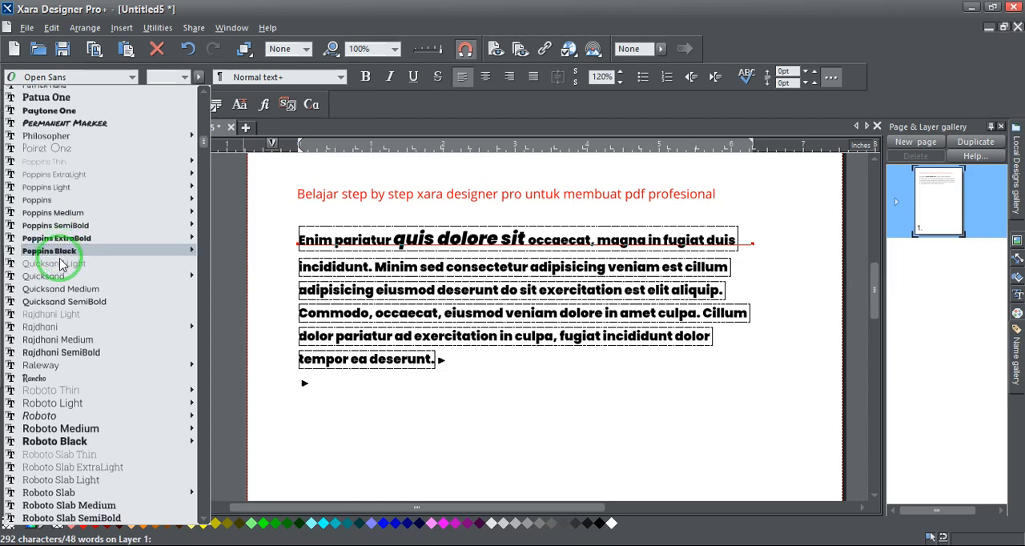
pyautogui.scroll(-20, 71, 335)
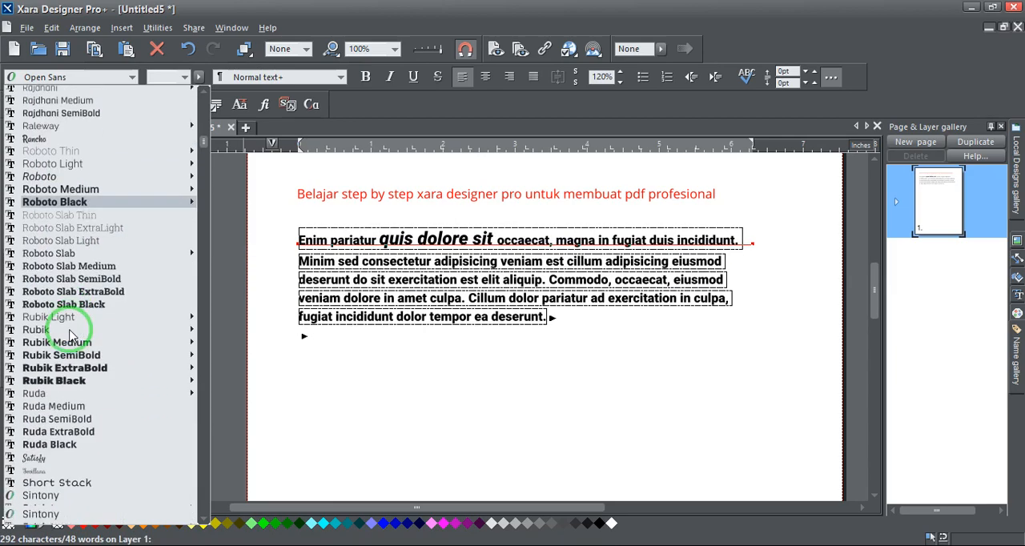
pyautogui.scroll(-5, 71, 336)
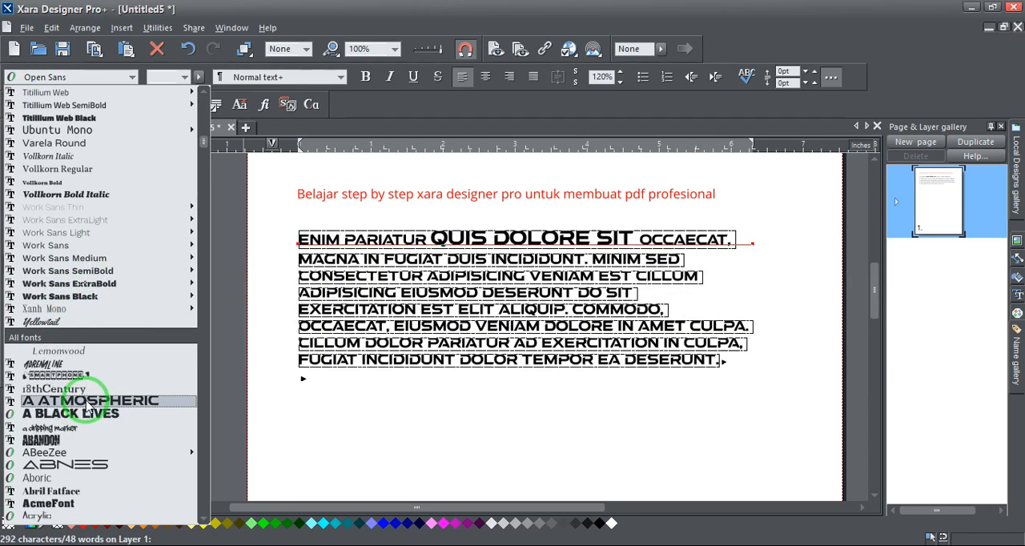
pyautogui.click(90, 414)
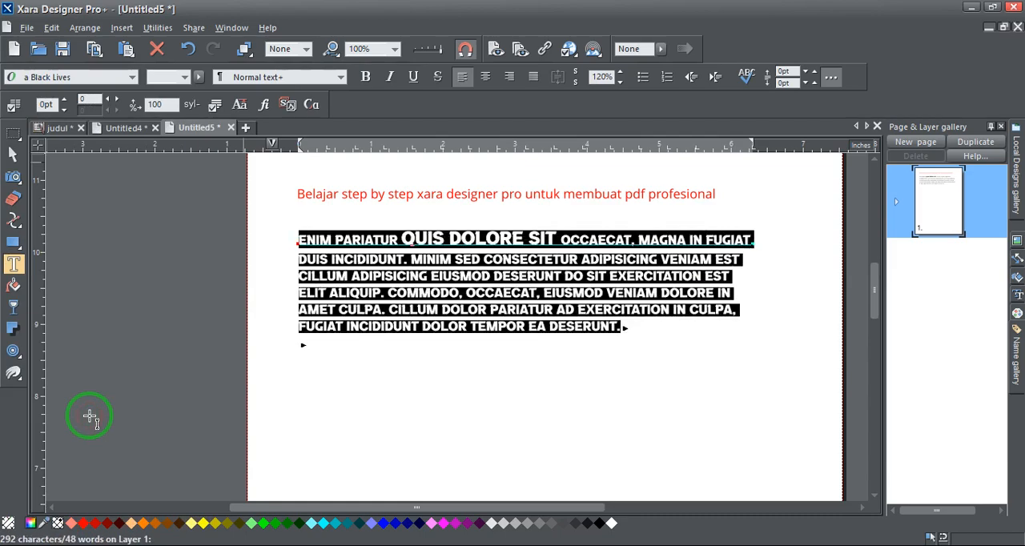
# Narrow the "Enim pariatur" paragraph's text column to about 5.2 inches
pyautogui.click(496, 258)
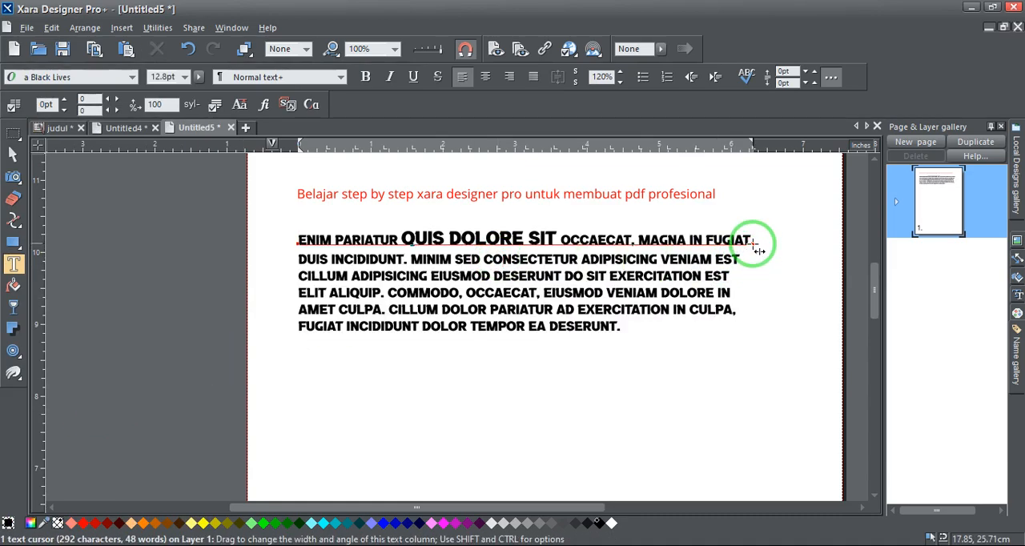
pyautogui.moveTo(755, 244); pyautogui.dragTo(670, 233)
pyautogui.scroll(-3, 390, 236)
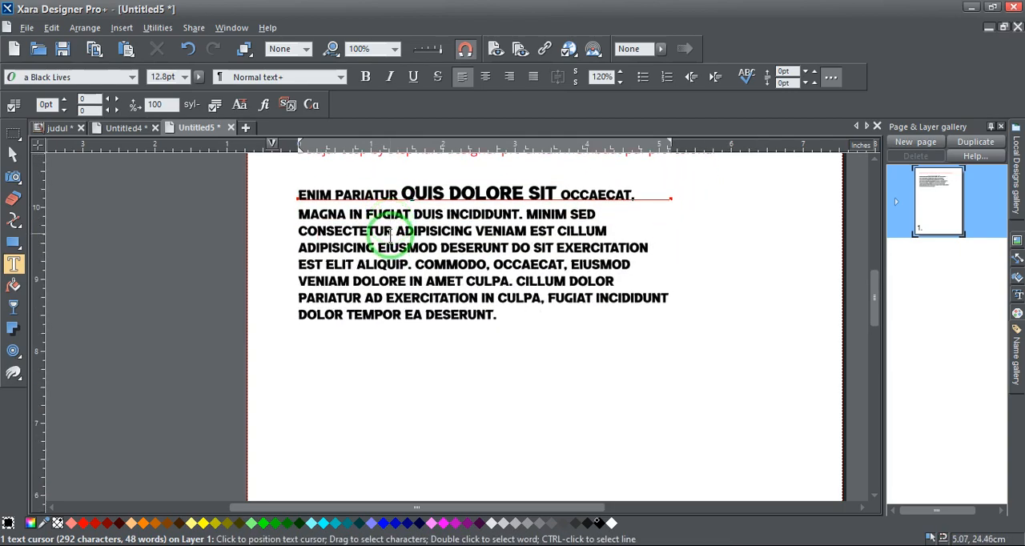
pyautogui.scroll(2, 370, 273)
pyautogui.click(332, 179)
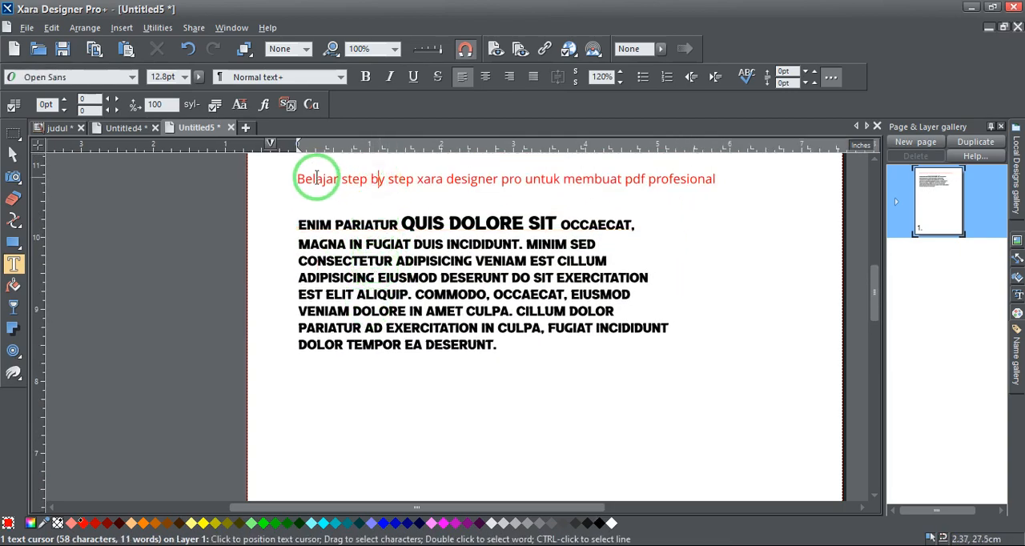
pyautogui.click(317, 225)
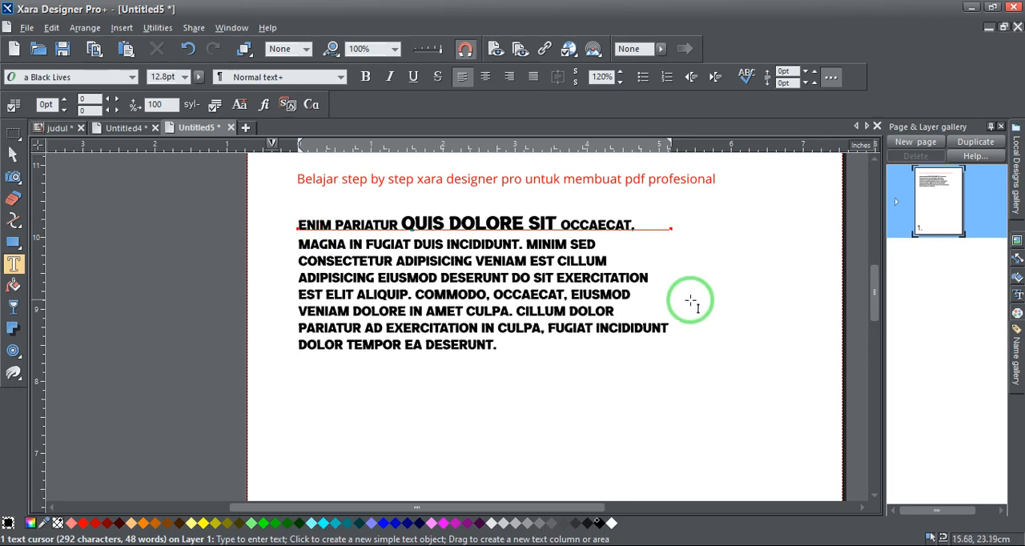
# Draw a text area about 6.4 by 1.2 inches below the first paragraph and paste the "Laboris incididunt" paragraph into it
pyautogui.scroll(-1, 686, 299)
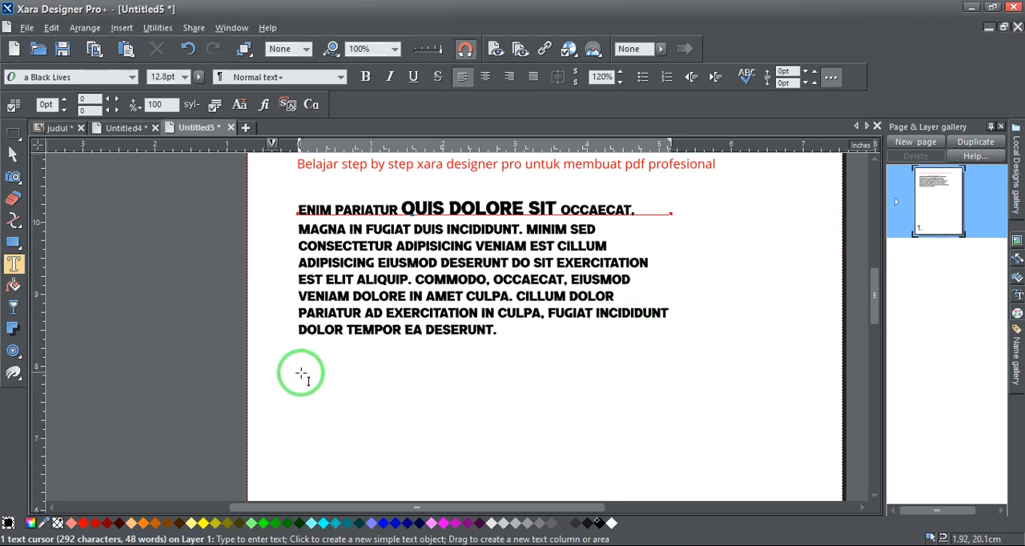
pyautogui.moveTo(301, 373); pyautogui.dragTo(764, 458)
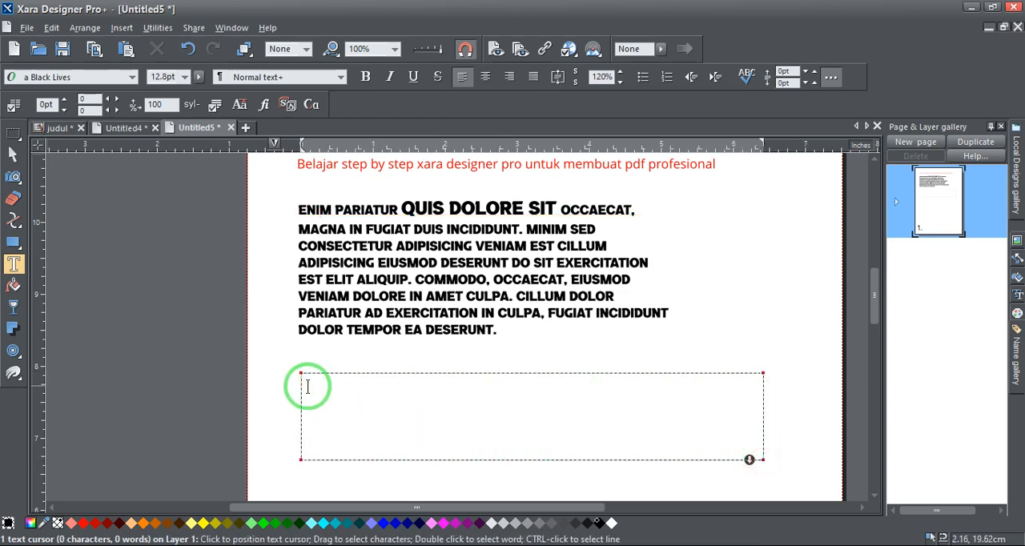
pyautogui.hotkey('alt', 'Tab')
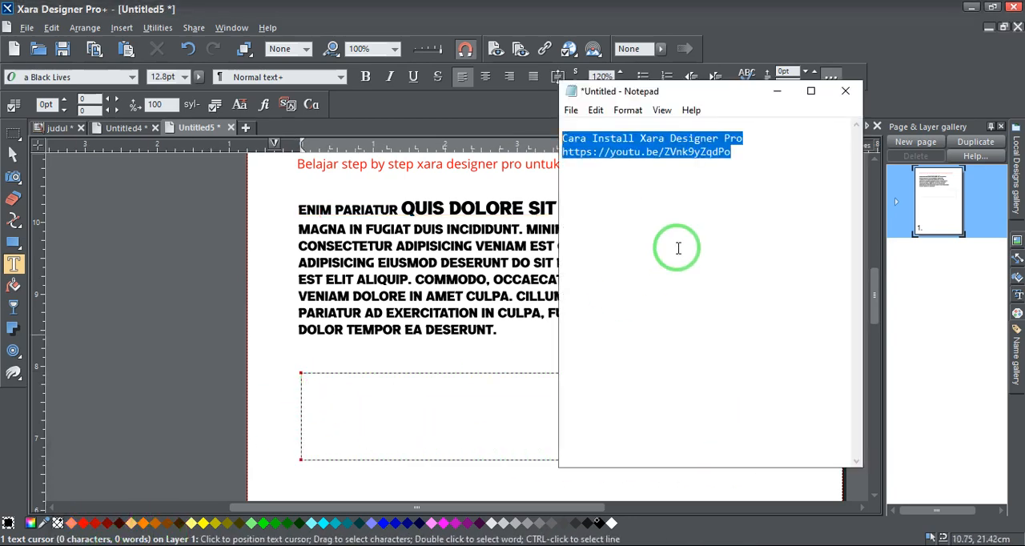
pyautogui.click(763, 157)
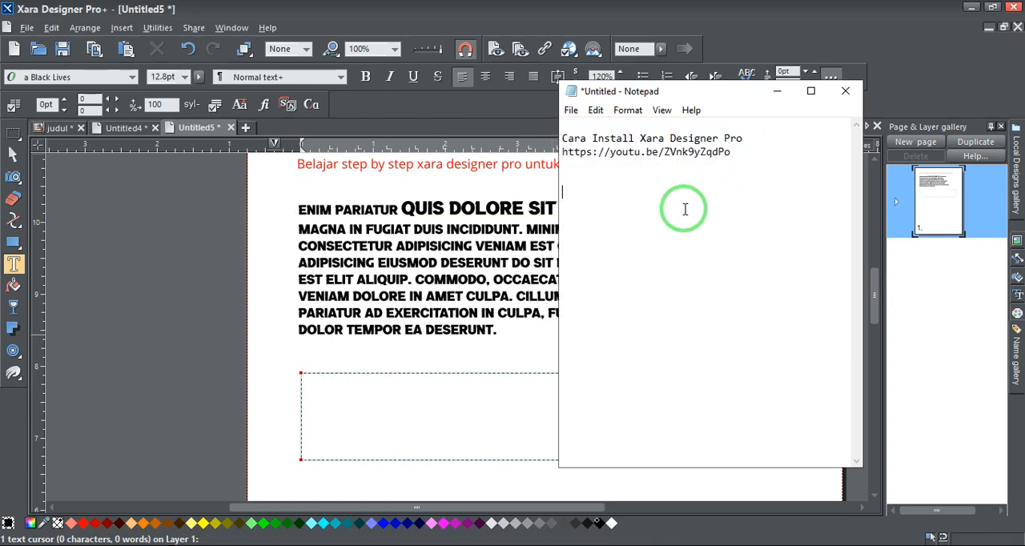
pyautogui.click(464, 267)
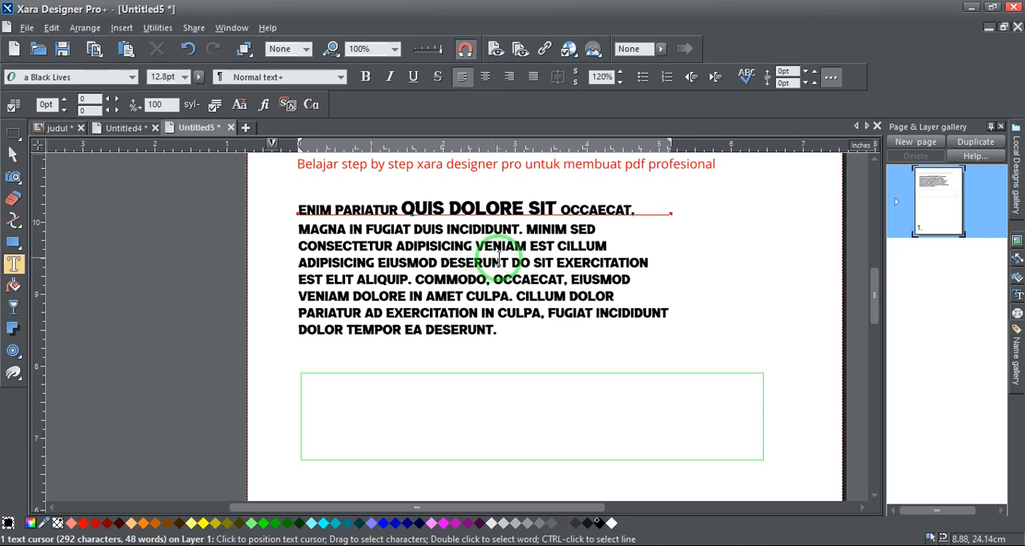
pyautogui.click(340, 383)
pyautogui.hotkey('ctrl', 'v')
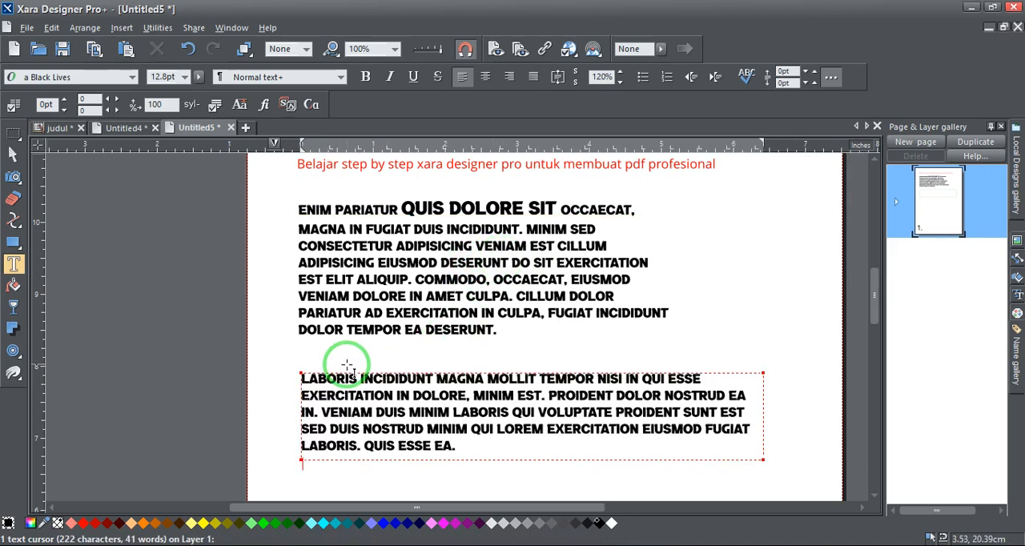
# Change the font of the whole "Laboris incididunt" paragraph to Cabin Condensed Medium
pyautogui.click(322, 394)
pyautogui.hotkey('ctrl', 'a')
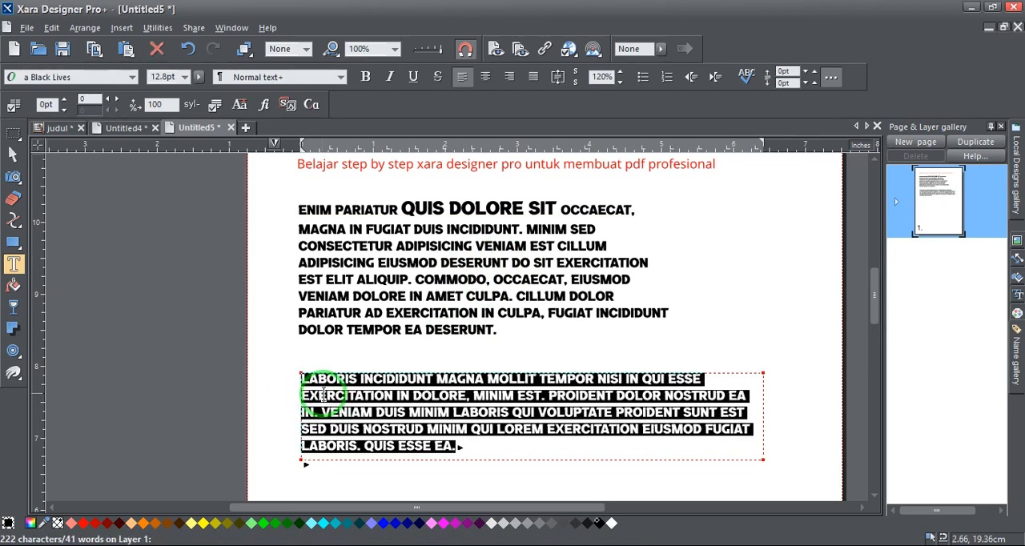
pyautogui.click(132, 77)
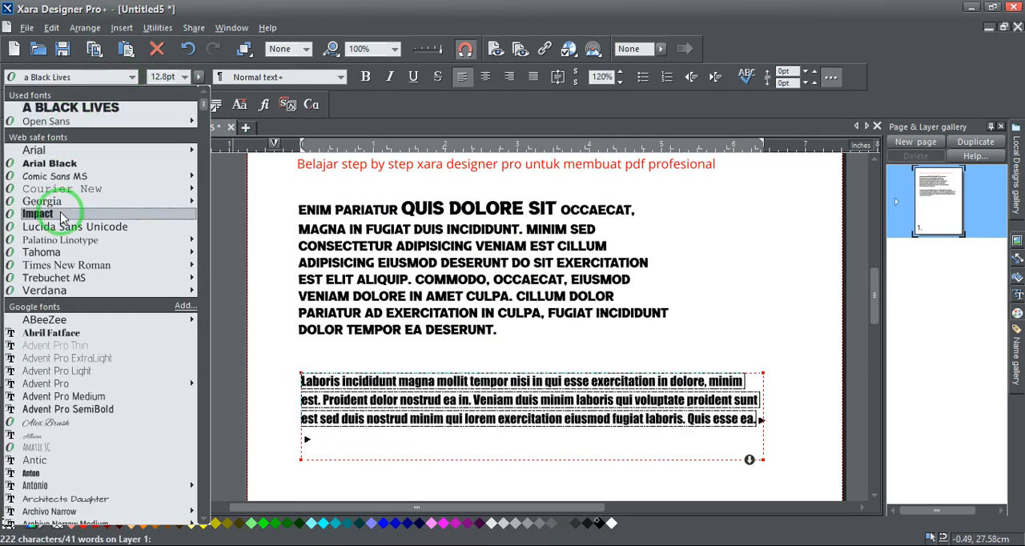
pyautogui.scroll(-4, 81, 240)
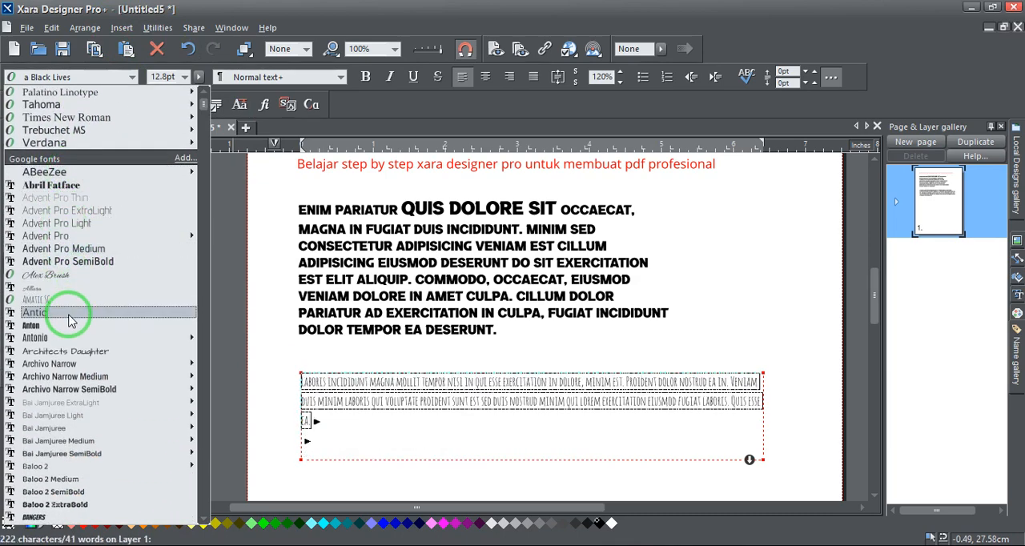
pyautogui.scroll(-5, 76, 396)
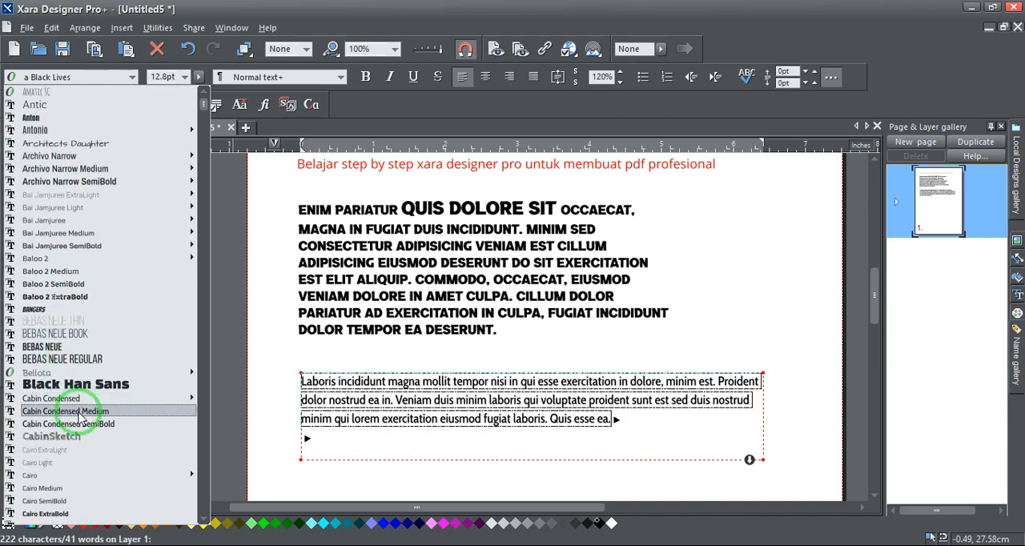
pyautogui.click(78, 412)
# Set all the text of the "Laboris incididunt" paragraph to 18 pt
pyautogui.click(521, 398)
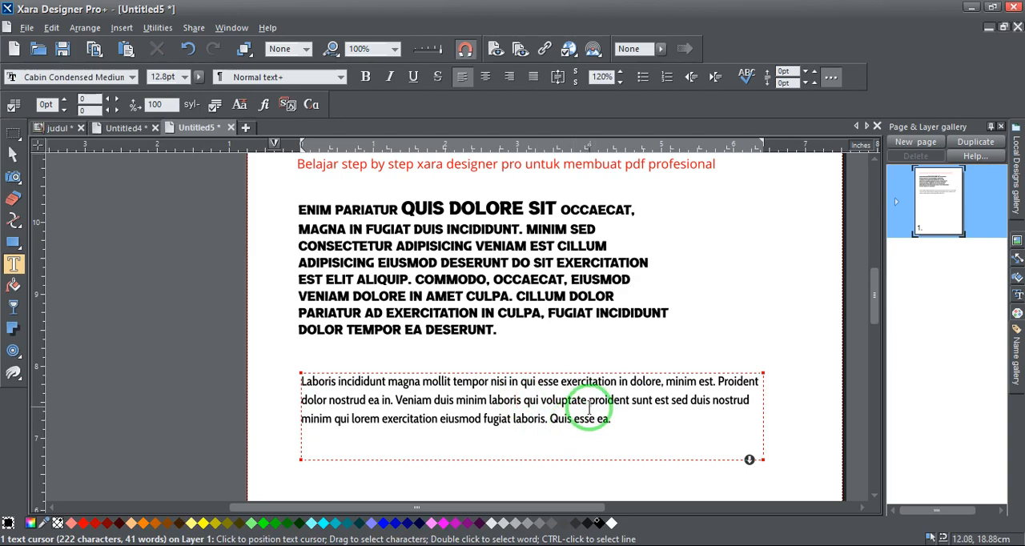
pyautogui.hotkey('ctrl', 'a')
pyautogui.click(184, 76)
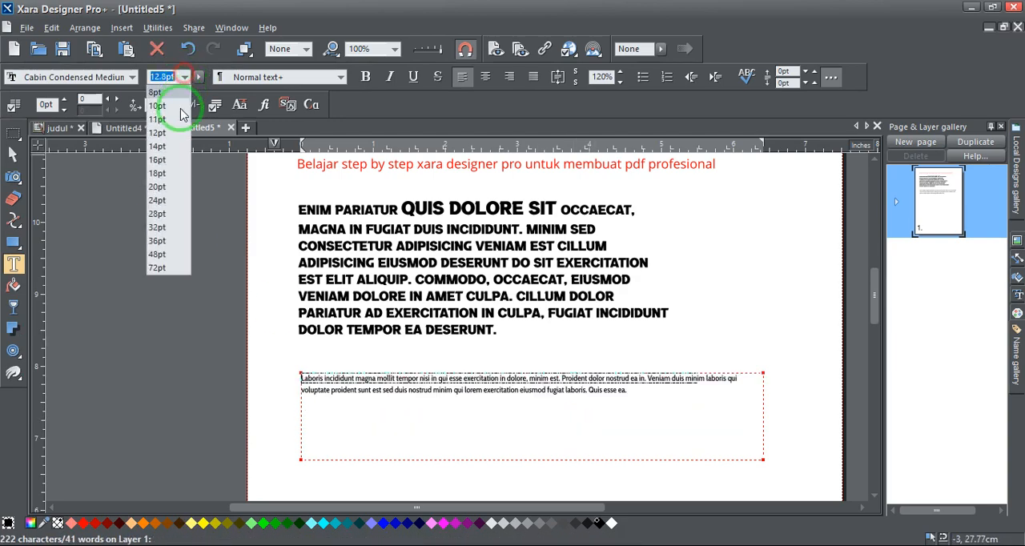
pyautogui.click(163, 177)
# Enlarge the second paragraph's text area to about 6.7 by 2 inches so the overflowing last line fits
pyautogui.scroll(-1, 651, 280)
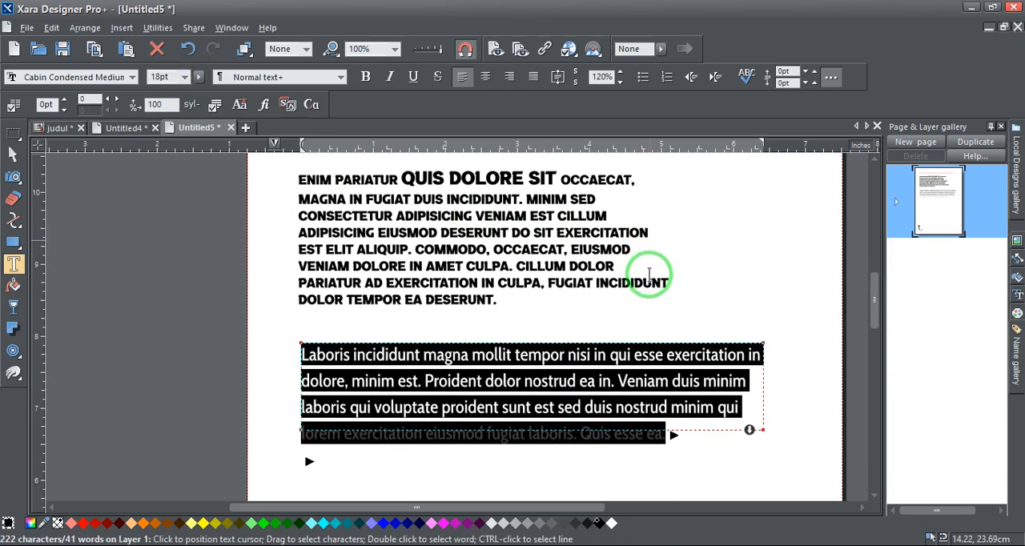
pyautogui.click(561, 402)
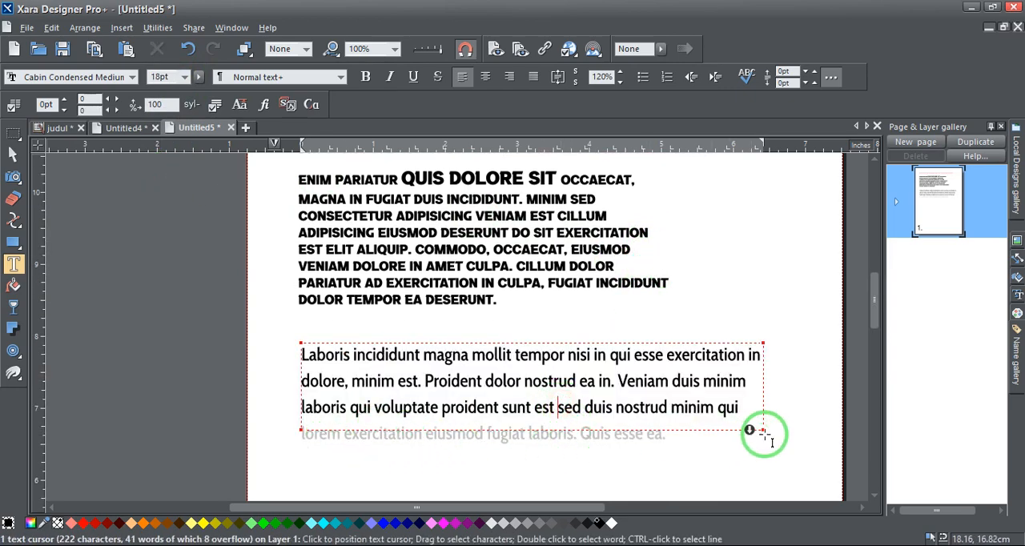
pyautogui.moveTo(763, 430); pyautogui.dragTo(782, 486)
pyautogui.click(639, 407)
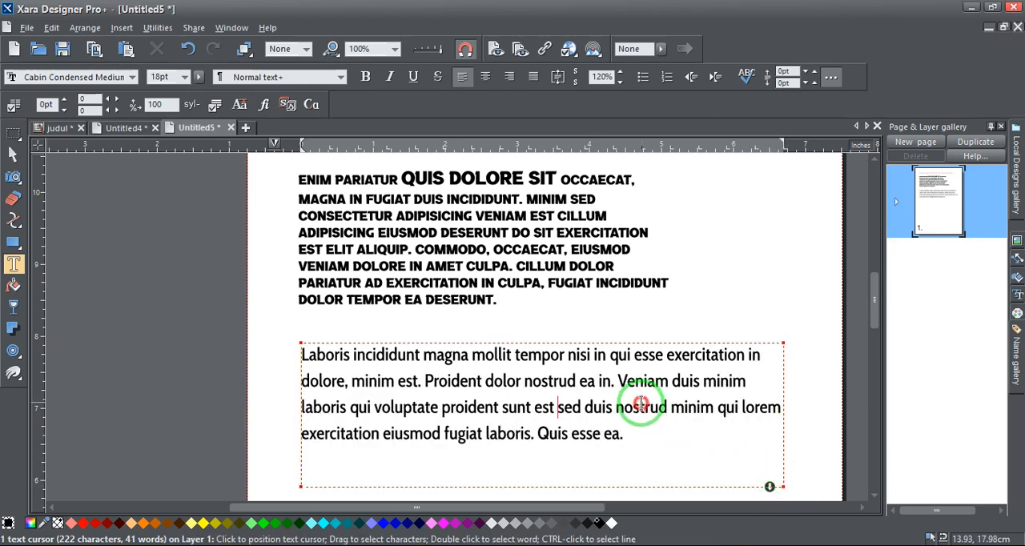
# Append the filler text "gjuisogisgsojfsojfosfos" to the end of the red title line
pyautogui.scroll(-2, 591, 288)
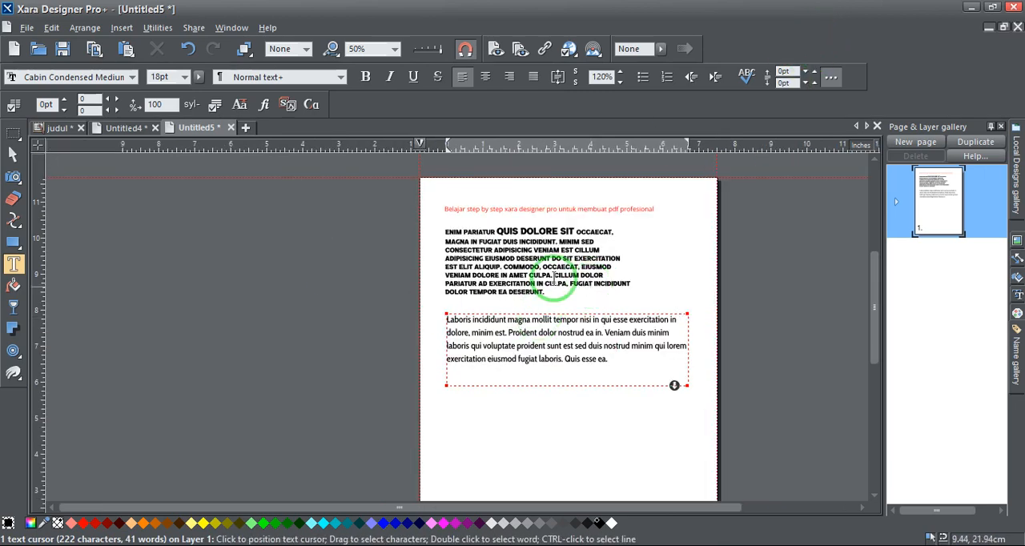
pyautogui.click(448, 210)
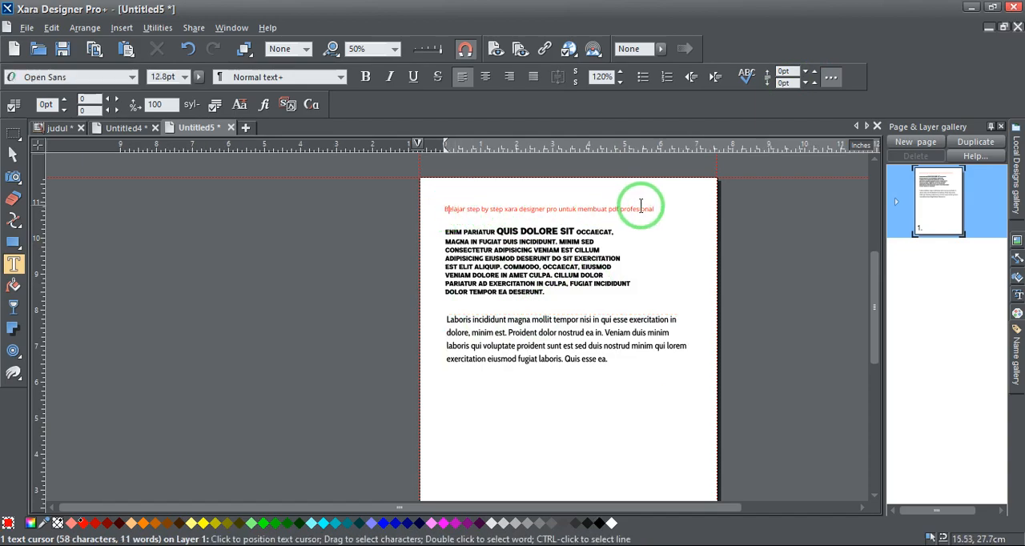
pyautogui.scroll(3, 652, 205)
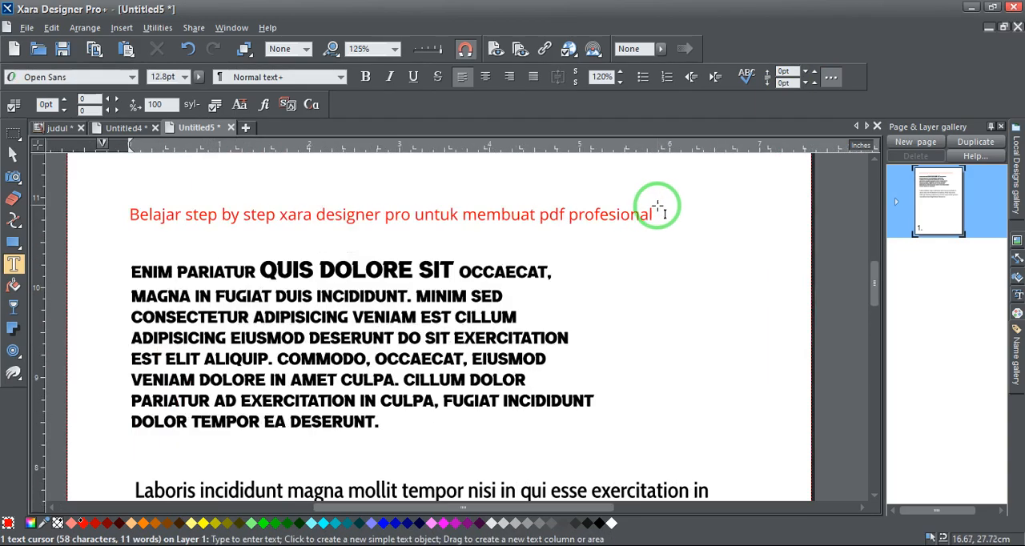
pyautogui.click(654, 213)
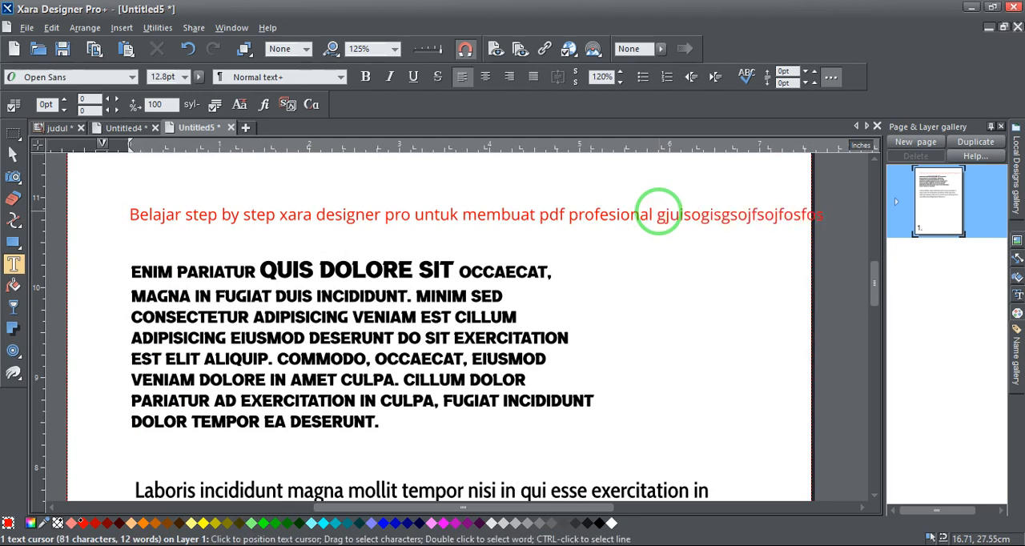
# Try a simple text line reading "fsfasfasrfa sarfsf sfasf" above the red title line, and delete it again
pyautogui.press('Return')
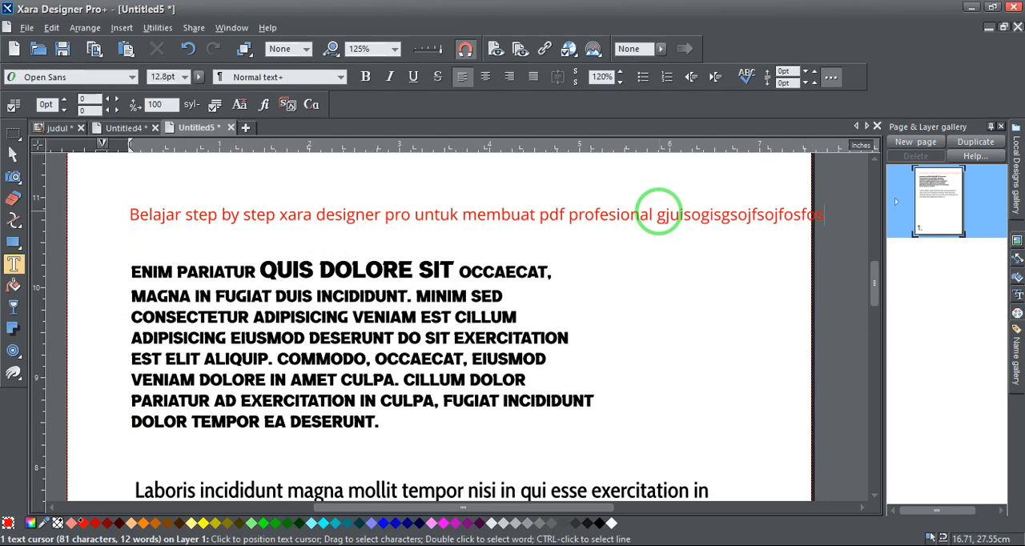
pyautogui.click(129, 183)
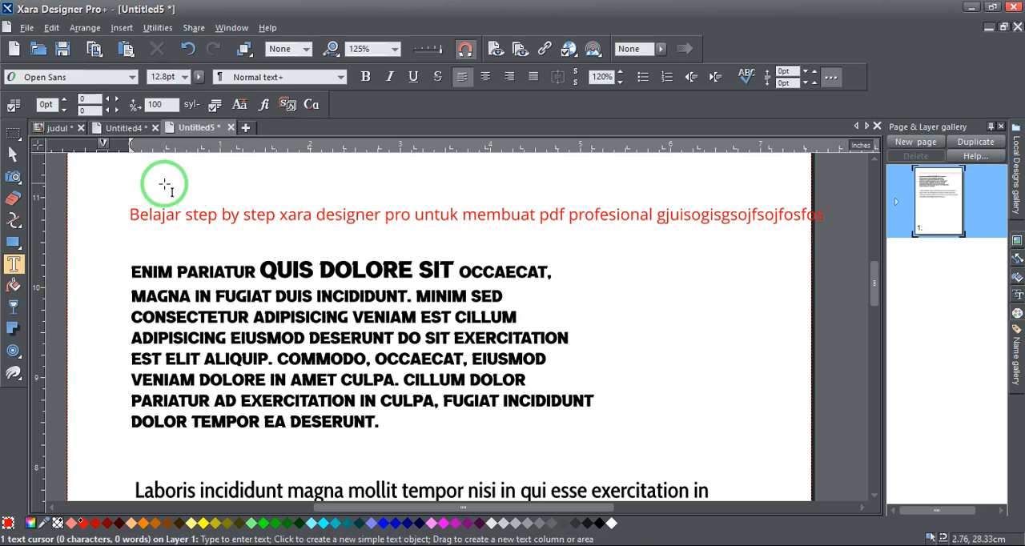
pyautogui.write('fsfasfasrfa sarf')
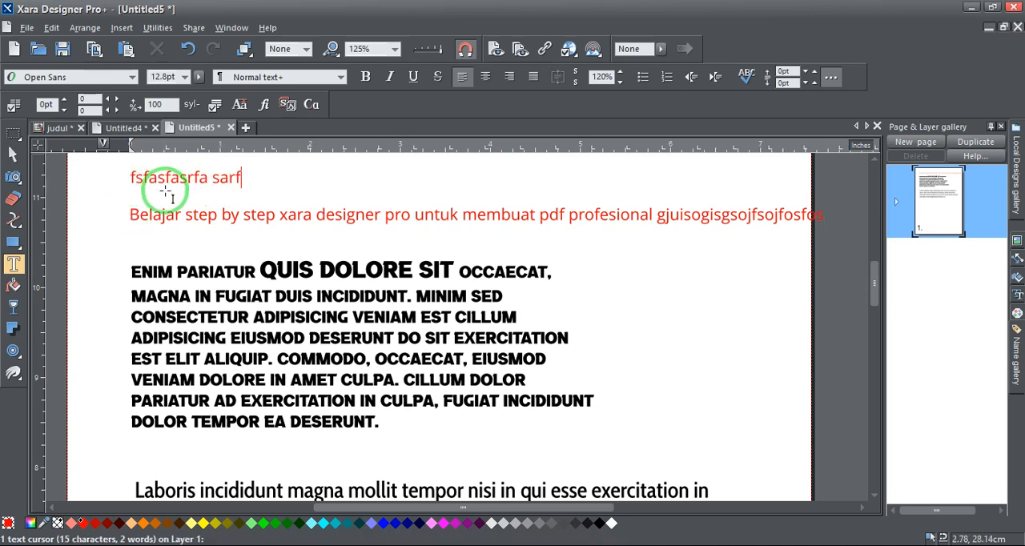
pyautogui.write('sf sfasf')
pyautogui.click(13, 154)
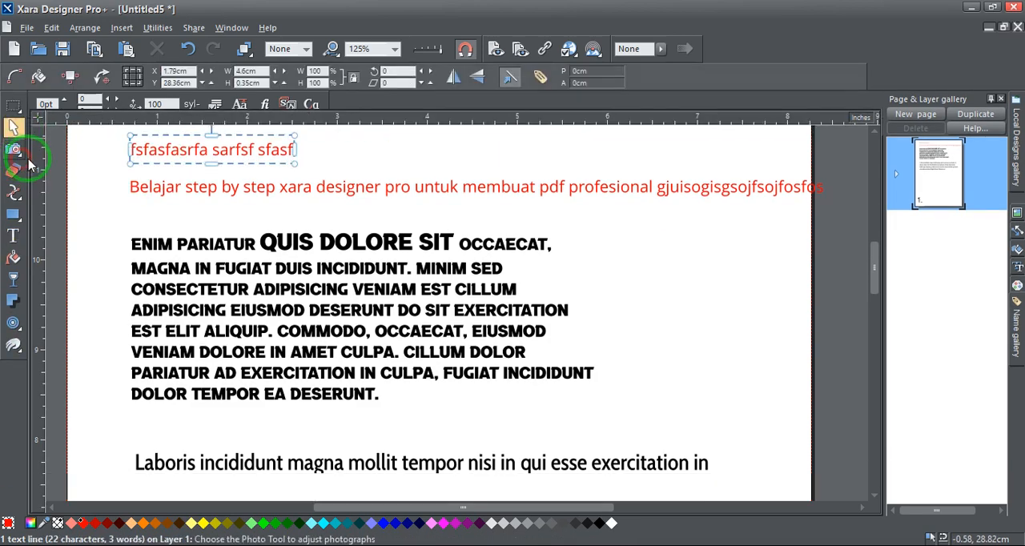
pyautogui.press('Delete')
# Delete the red title line and the uppercase paragraph, and move the "Laboris incididunt" paragraph up into the freed space near the page top
pyautogui.click(278, 187)
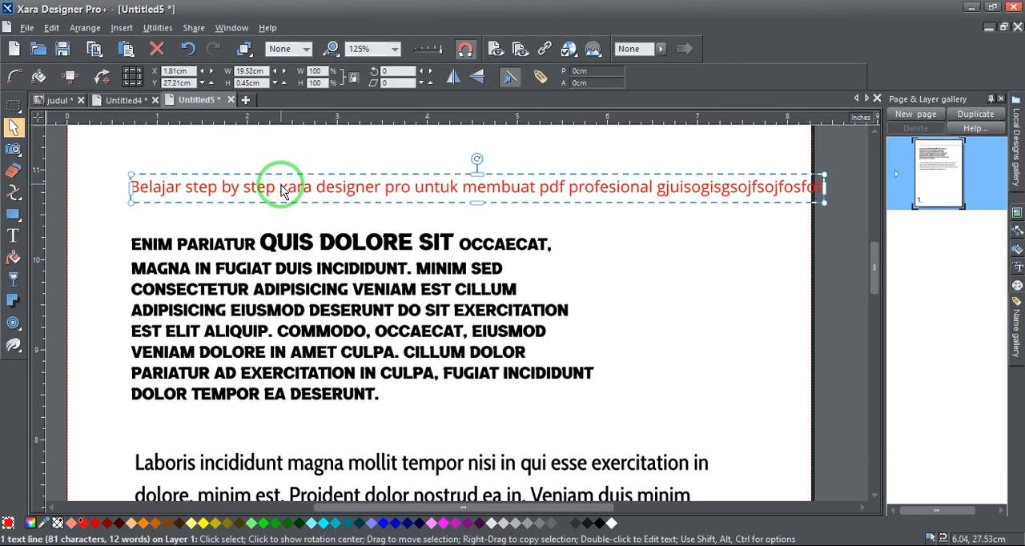
pyautogui.press('Delete')
pyautogui.click(285, 266)
pyautogui.press('Delete')
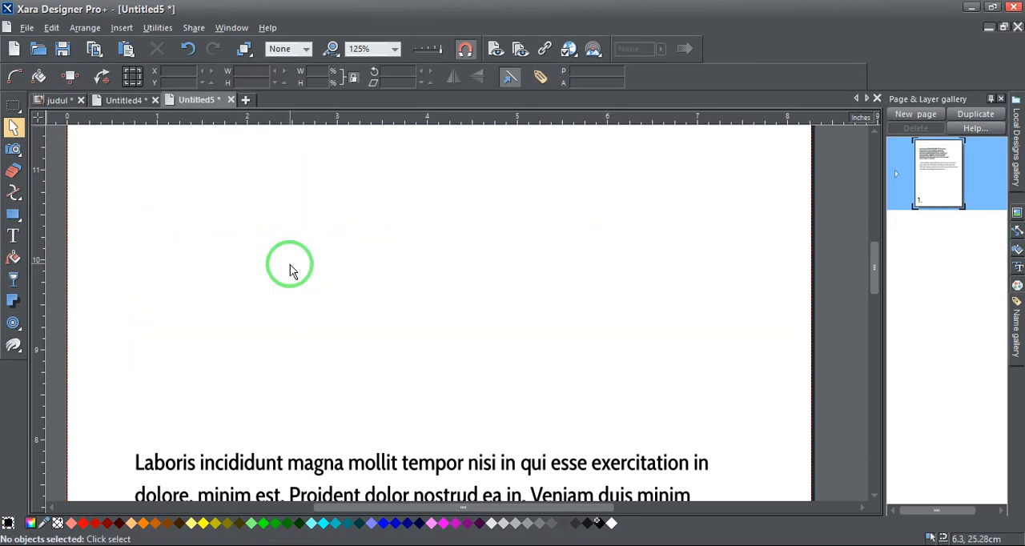
pyautogui.moveTo(328, 461); pyautogui.dragTo(291, 225)
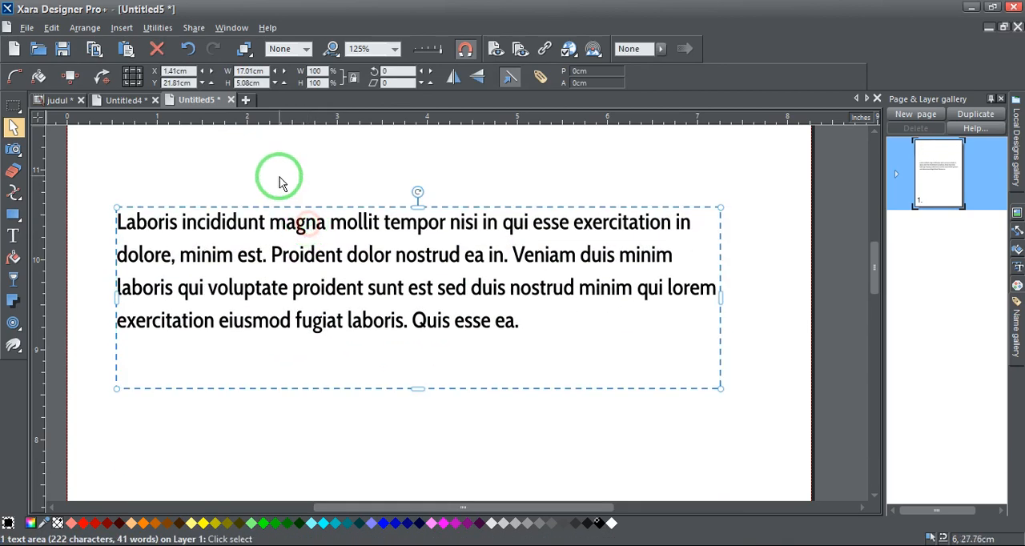
# Try a text column about 5.9 inches wide below the paragraph with wrapping filler text starting "sdfs fsdfrsfisnhfijsdif", and delete it again
pyautogui.scroll(-1, 278, 178)
pyautogui.click(13, 235)
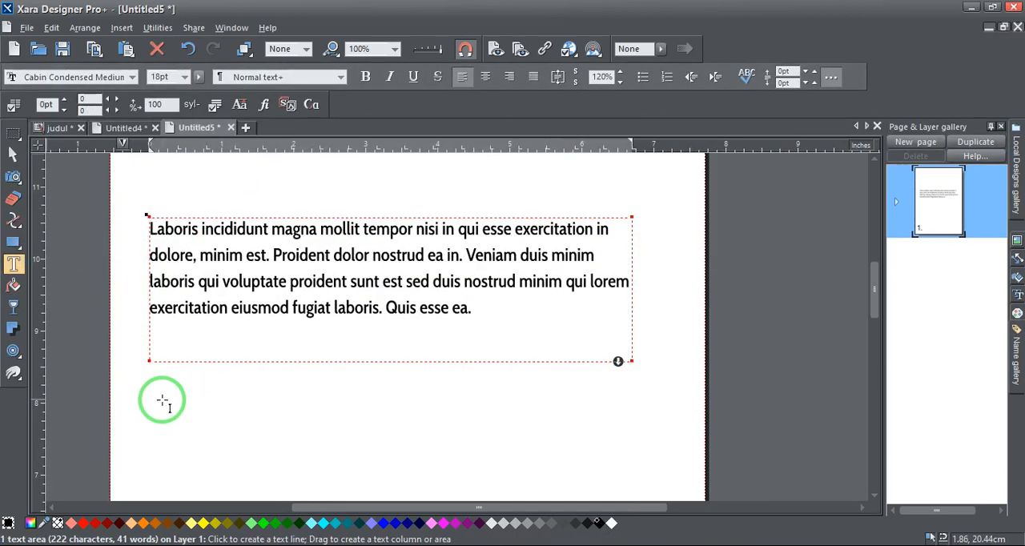
pyautogui.moveTo(161, 399); pyautogui.dragTo(585, 398)
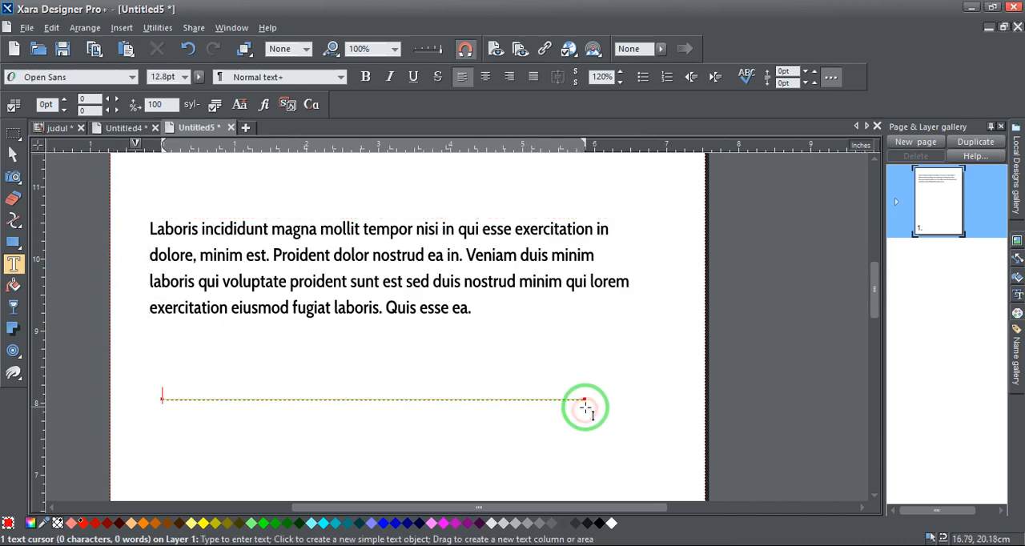
pyautogui.write('sdfs fsdfrsfisnhfijsdif ofjodsjf osjfosj fjosdijfosi fjoisdjf sdfosjdfoisjf')
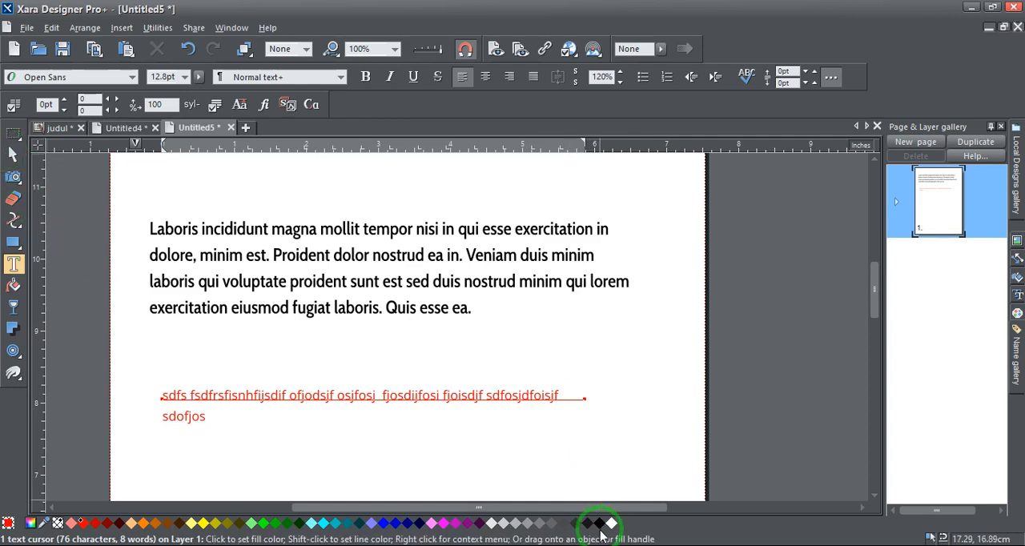
pyautogui.click(12, 153)
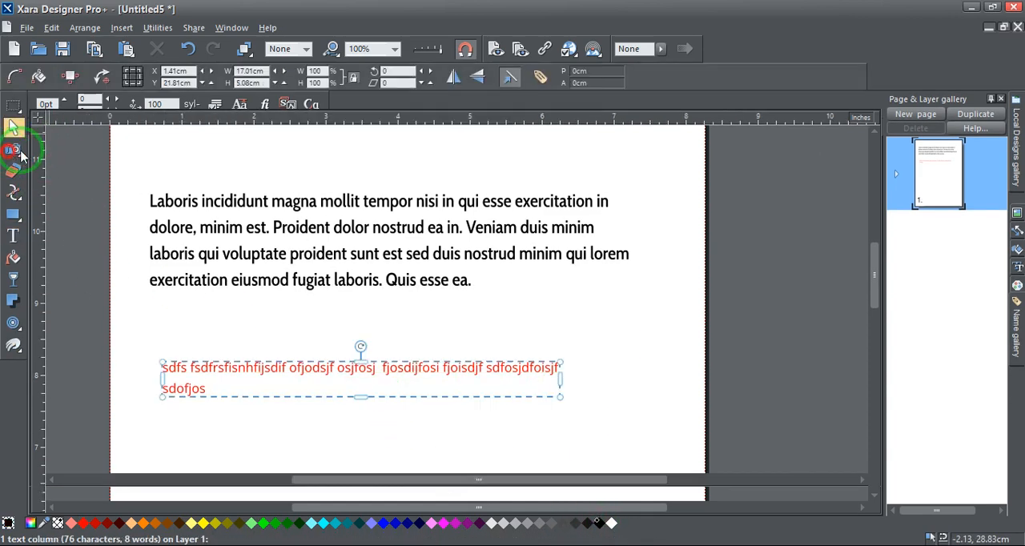
pyautogui.press('Delete')
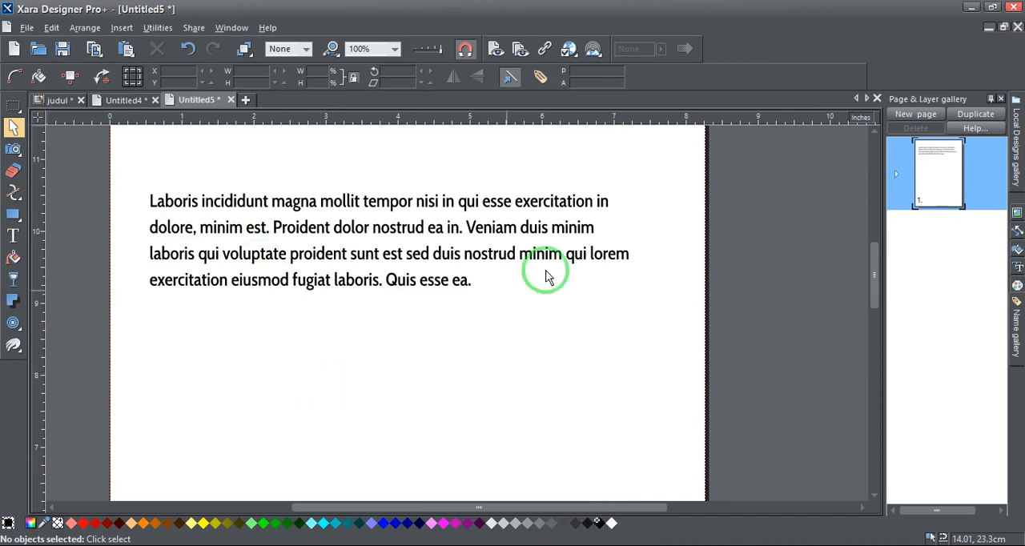
# Enlarge the "Laboris incididunt" text area to about 7.1 by 9.9 inches so it covers most of the page
pyautogui.click(512, 210)
pyautogui.scroll(-2, 528, 200)
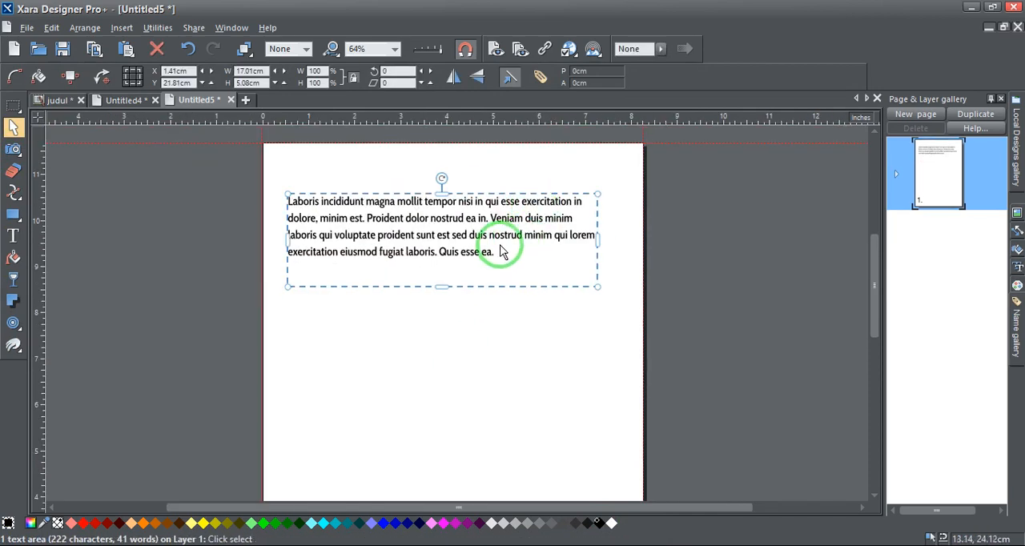
pyautogui.scroll(-2, 580, 229)
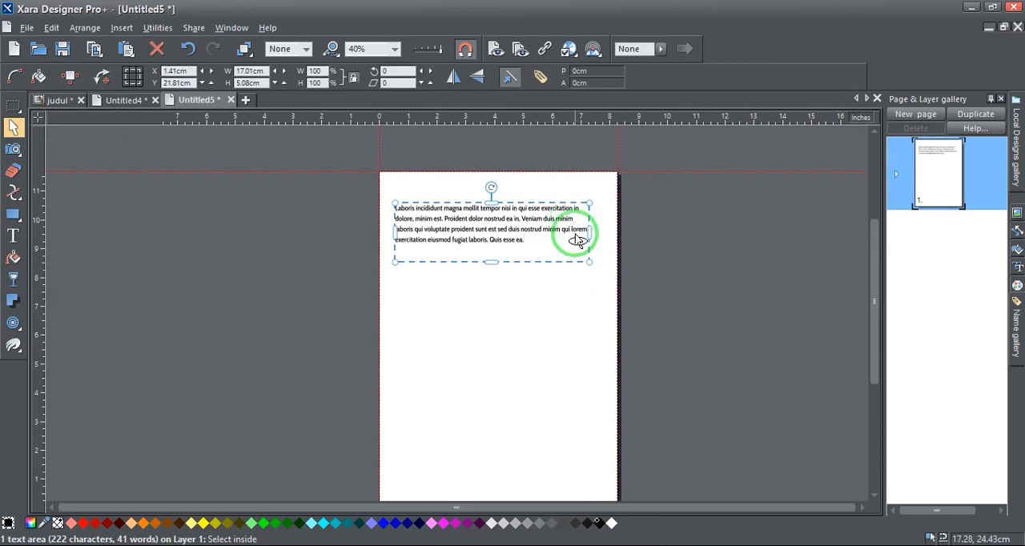
pyautogui.doubleClick(530, 237)
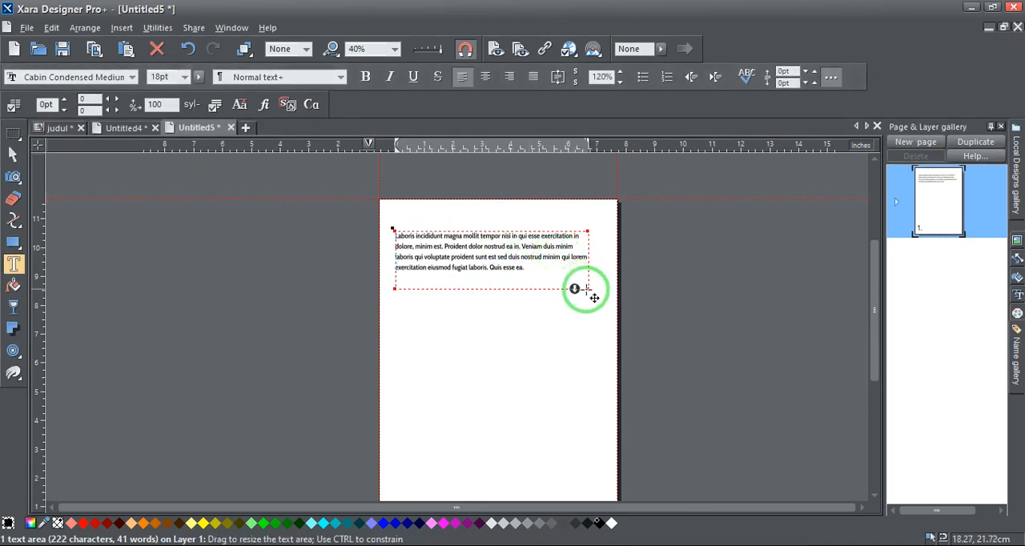
pyautogui.moveTo(594, 297); pyautogui.dragTo(599, 464)
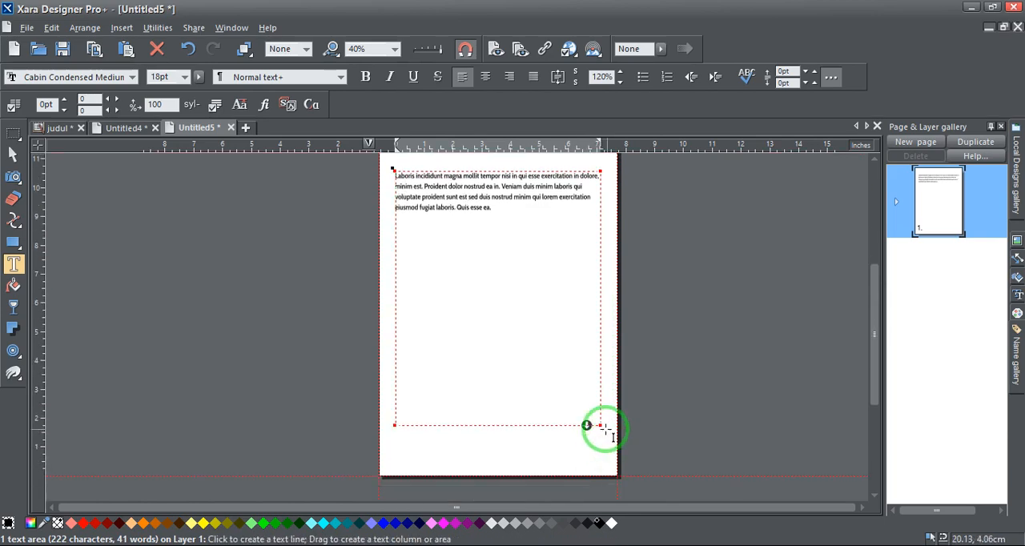
pyautogui.moveTo(605, 429); pyautogui.dragTo(599, 454)
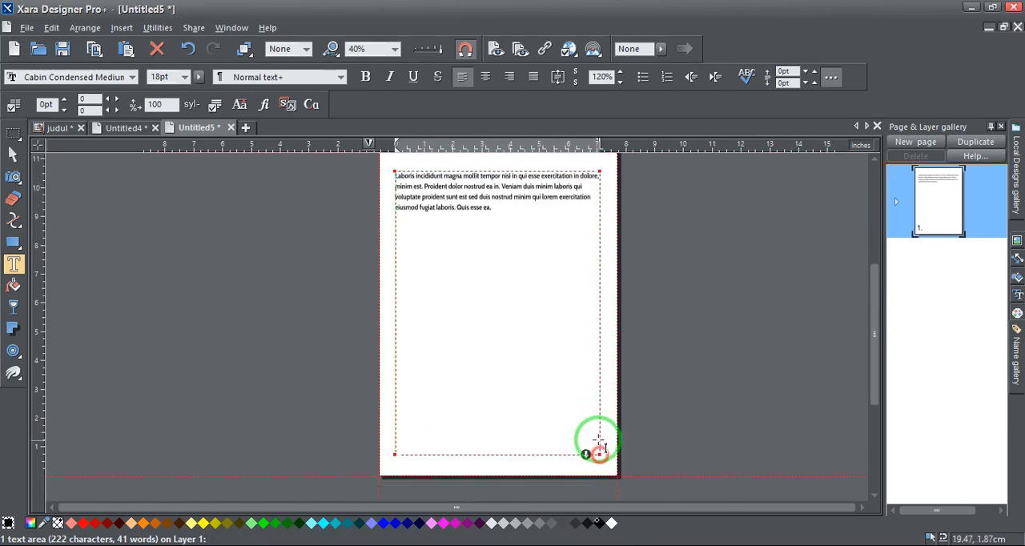
# Insert several filler text paragraphs after the "Laboris incididunt" paragraph until they nearly fill the text area
pyautogui.click(497, 207)
pyautogui.press('Return')
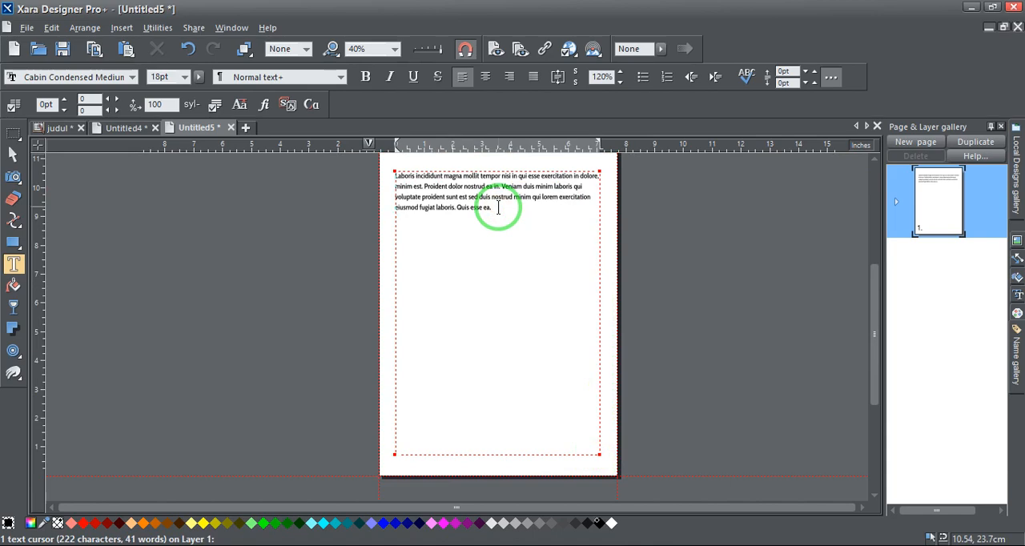
pyautogui.write('Ut nulla esse. Eiusmod veniam elit incididunt eiusmod voluptate minim lorem aute do ut fugiat nulla non fugiat magna laboris tempor. Quis aliquip nostrud in, excepteur eu non mollit cupidatat.')
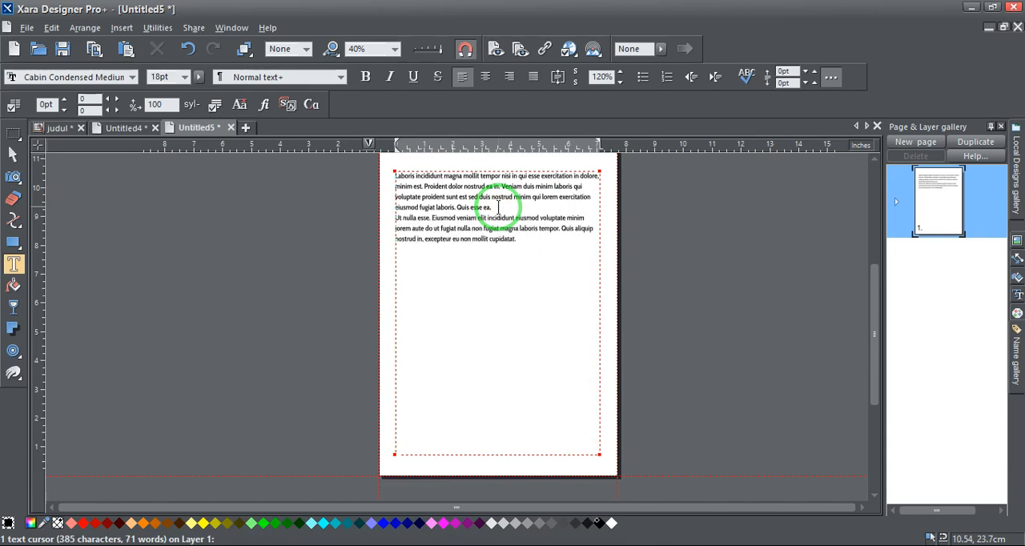
pyautogui.hotkey('ctrl', 'shift', 'l')
pyautogui.hotkey('ctrl', 'shift', 'l')
pyautogui.hotkey('ctrl', 'shift', 'l')
pyautogui.hotkey('ctrl', 'shift', 'l')
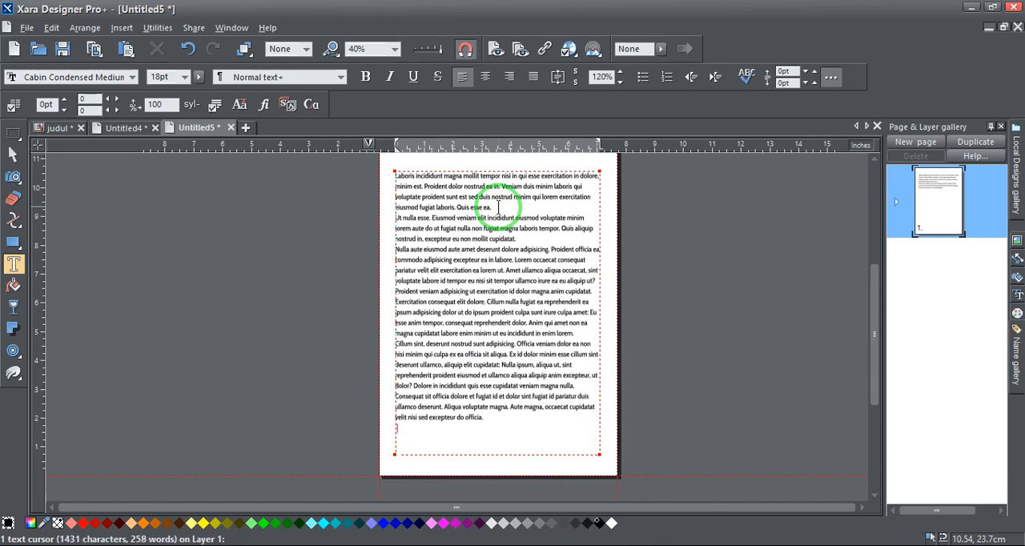
# Set the line spacing of all the text in the text area to 100%
pyautogui.scroll(2, 471, 208)
pyautogui.scroll(3, 471, 212)
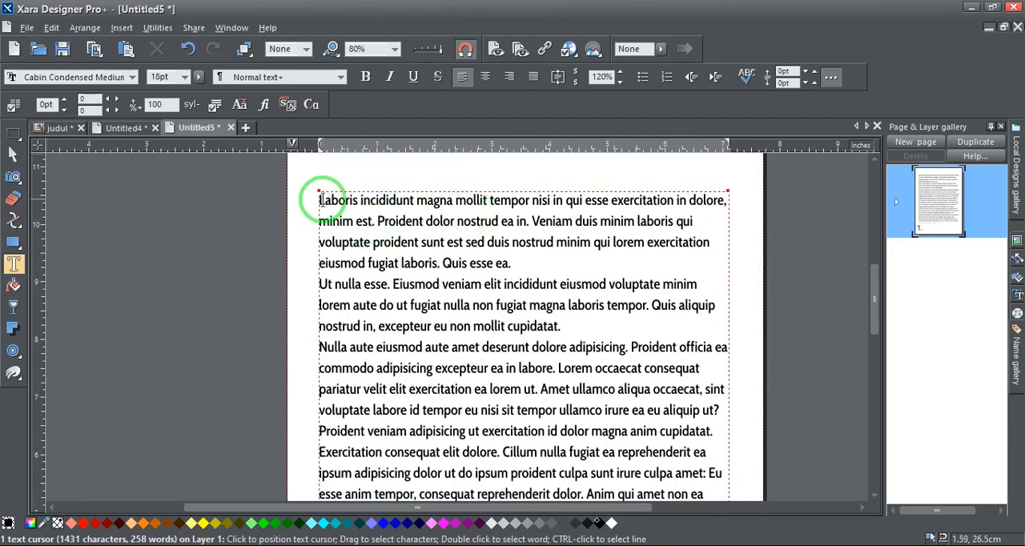
pyautogui.moveTo(319, 199); pyautogui.dragTo(516, 258)
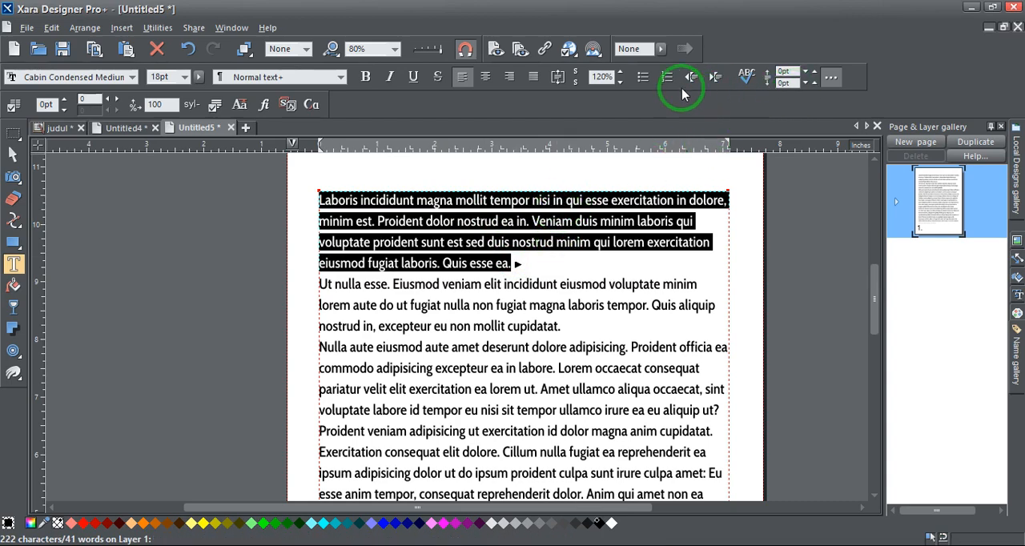
pyautogui.click(525, 204)
pyautogui.hotkey('ctrl', 'a')
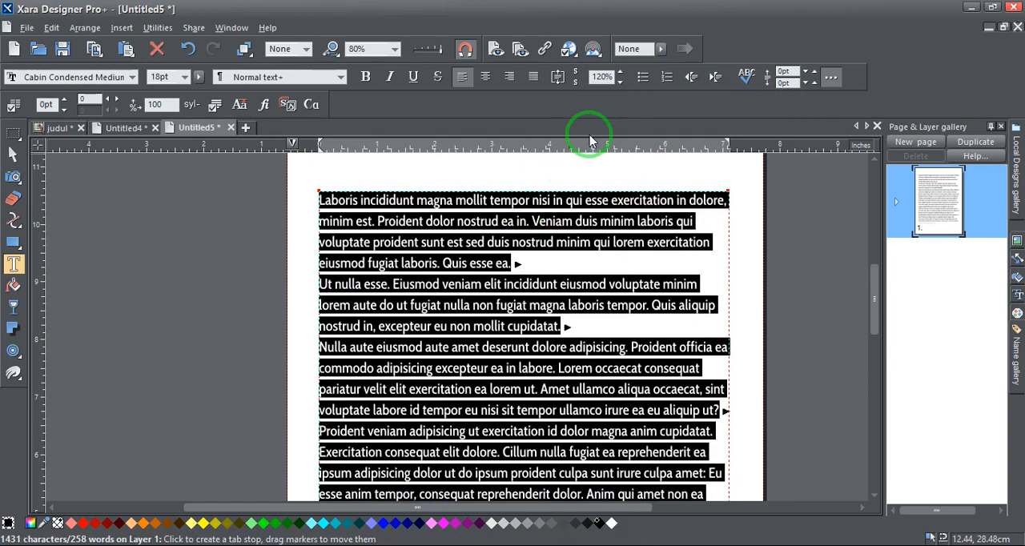
pyautogui.click(618, 83)
pyautogui.click(619, 83)
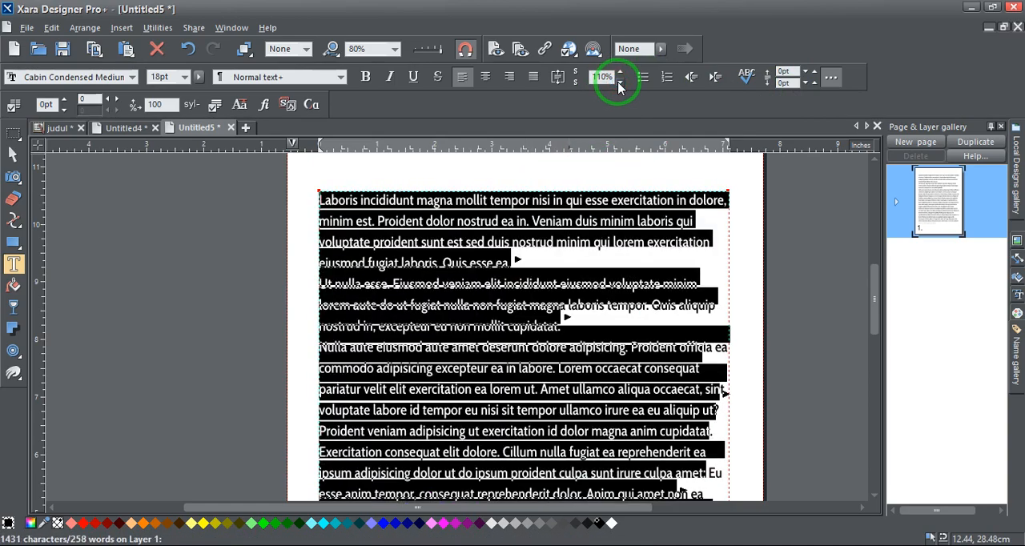
pyautogui.click(618, 83)
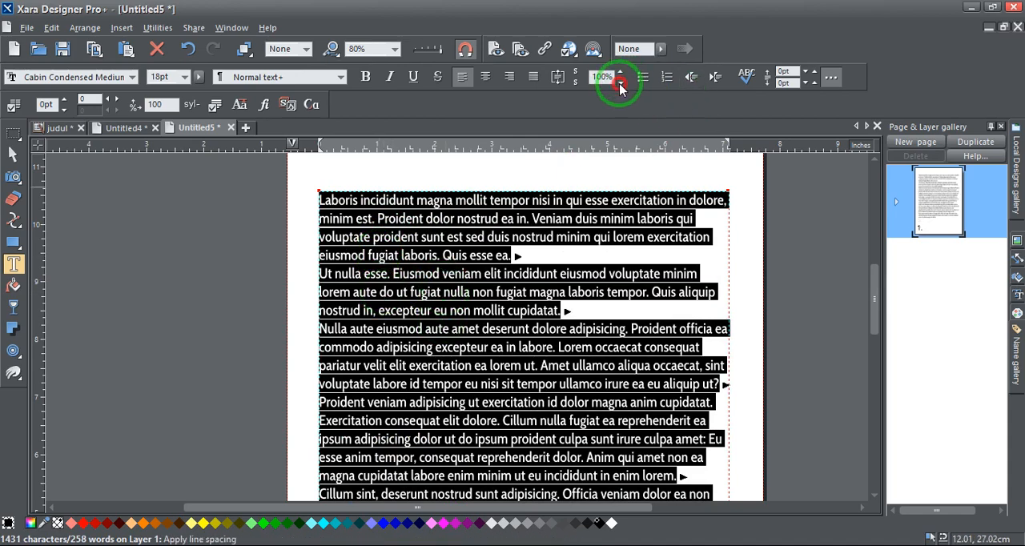
pyautogui.click(458, 259)
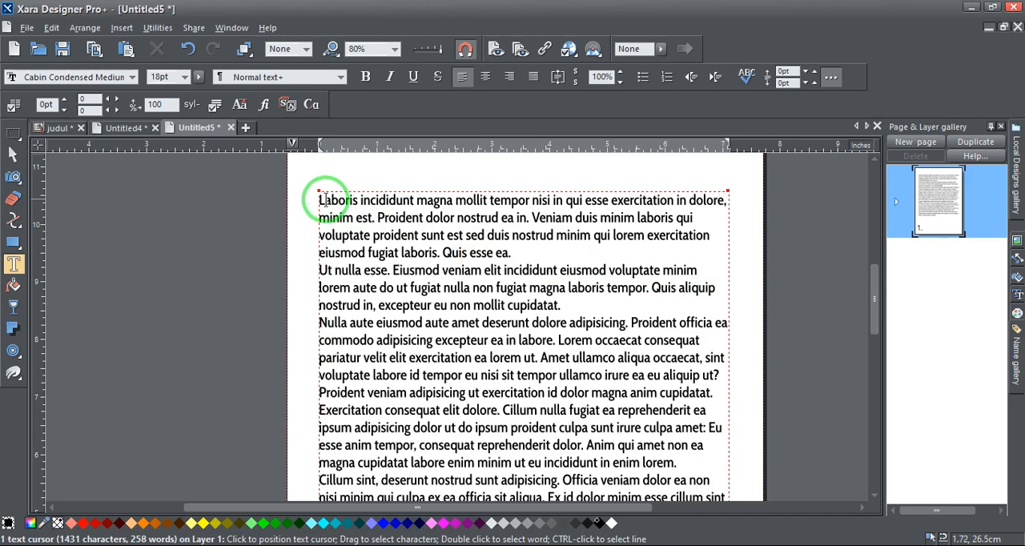
# Set the space after paragraph to 20 pt for the first four paragraphs, from "Laboris incididunt" through "Proident veniam"
pyautogui.moveTo(324, 199); pyautogui.dragTo(585, 392)
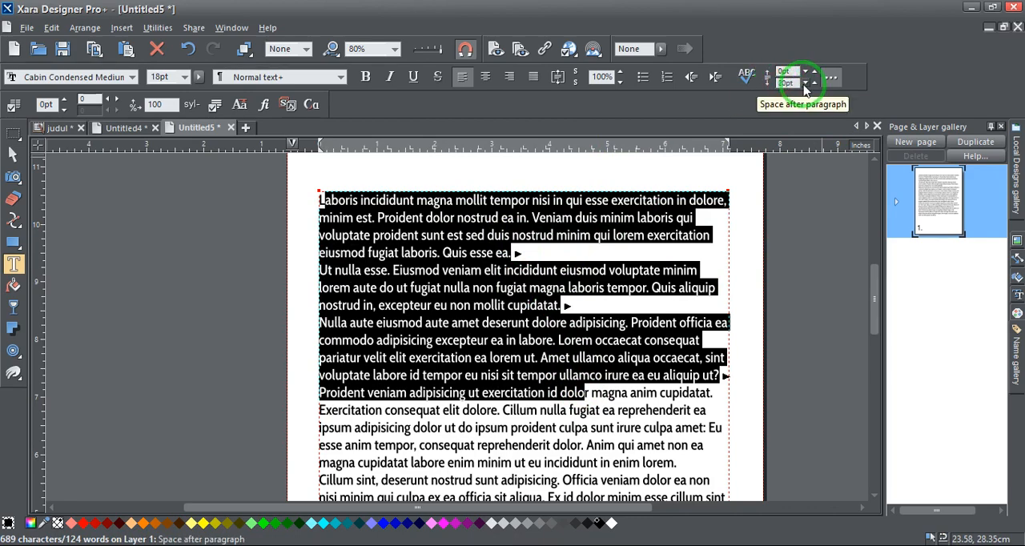
pyautogui.scroll(-4, 564, 326)
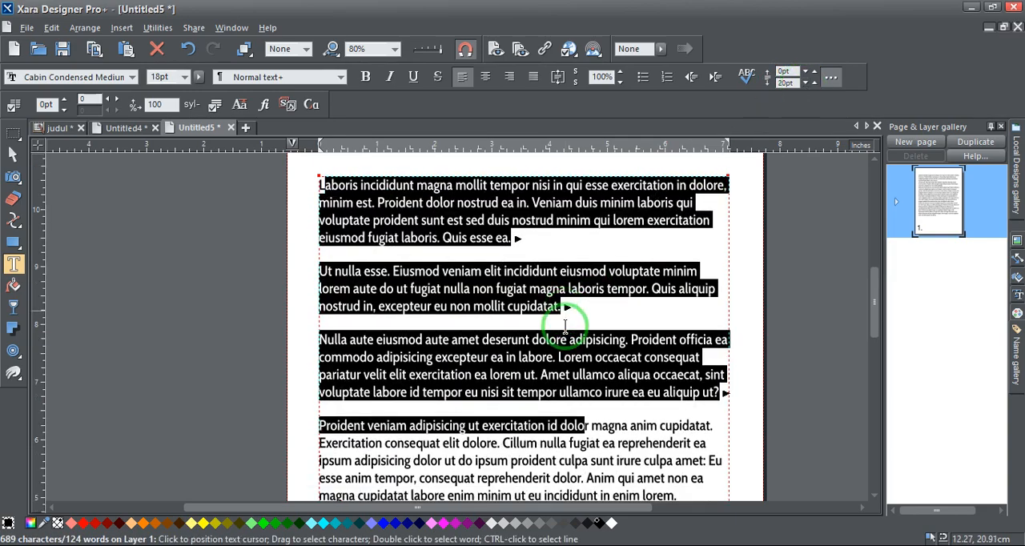
pyautogui.scroll(-3, 528, 361)
pyautogui.keyDown('ctrl'); pyautogui.scroll(-2, 575, 272); pyautogui.keyUp('ctrl')
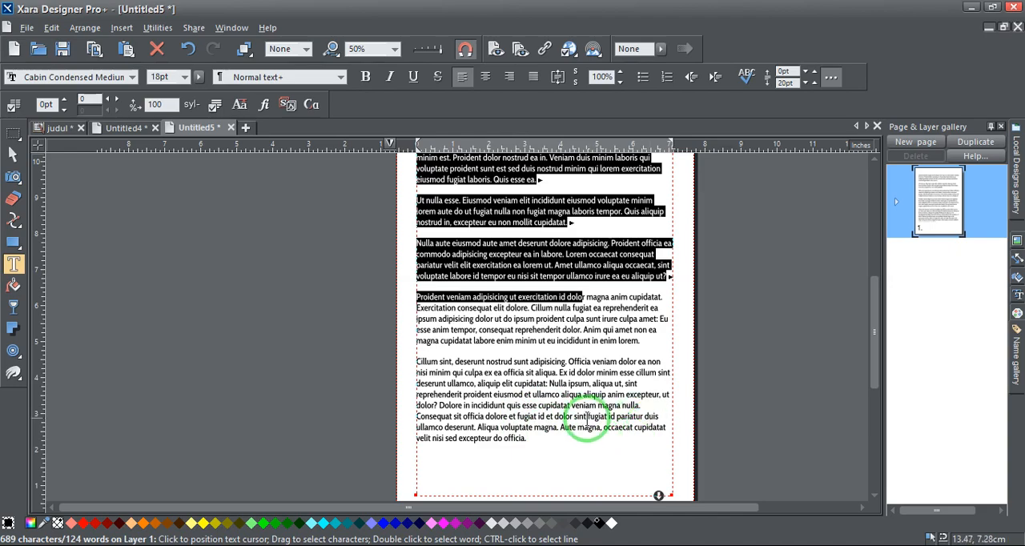
# Separate the final "Consequat sit officia" paragraph from the "Cillum sint" paragraph with a gap matching the other paragraphs
pyautogui.keyDown('ctrl'); pyautogui.scroll(1, 599, 436); pyautogui.keyUp('ctrl')
pyautogui.click(658, 399)
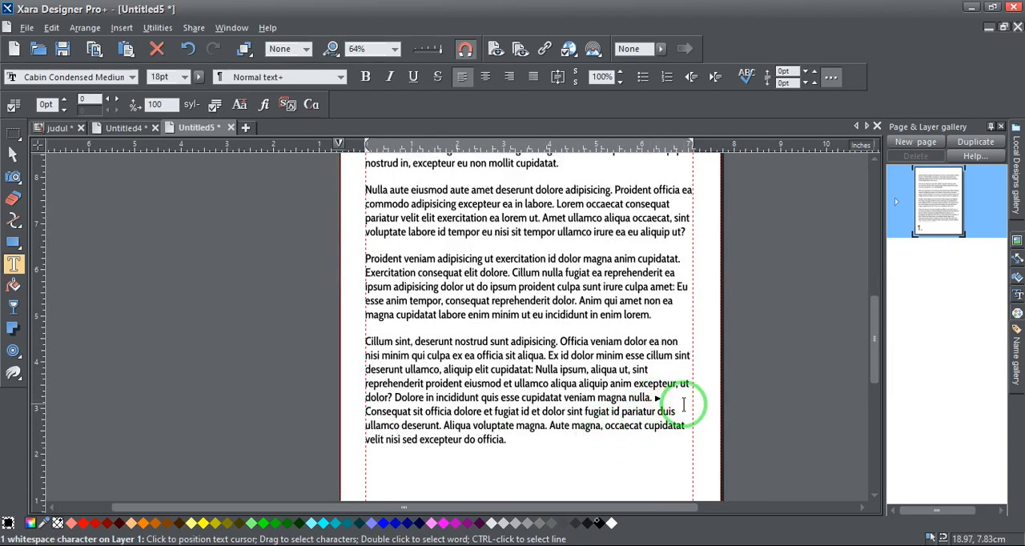
pyautogui.press('Return')
pyautogui.press('Return')
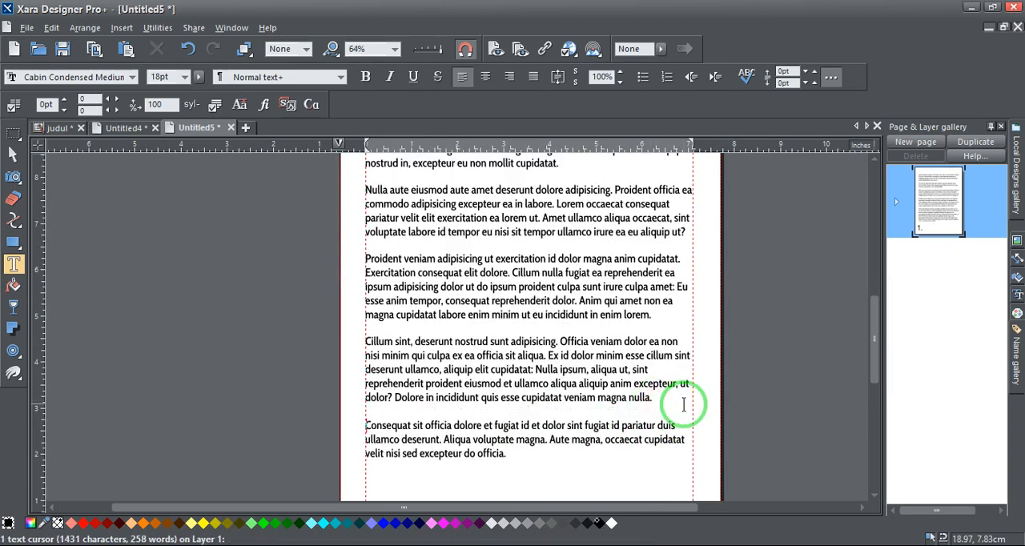
# Fully justify all the text in the text area
pyautogui.scroll(-2, 470, 333)
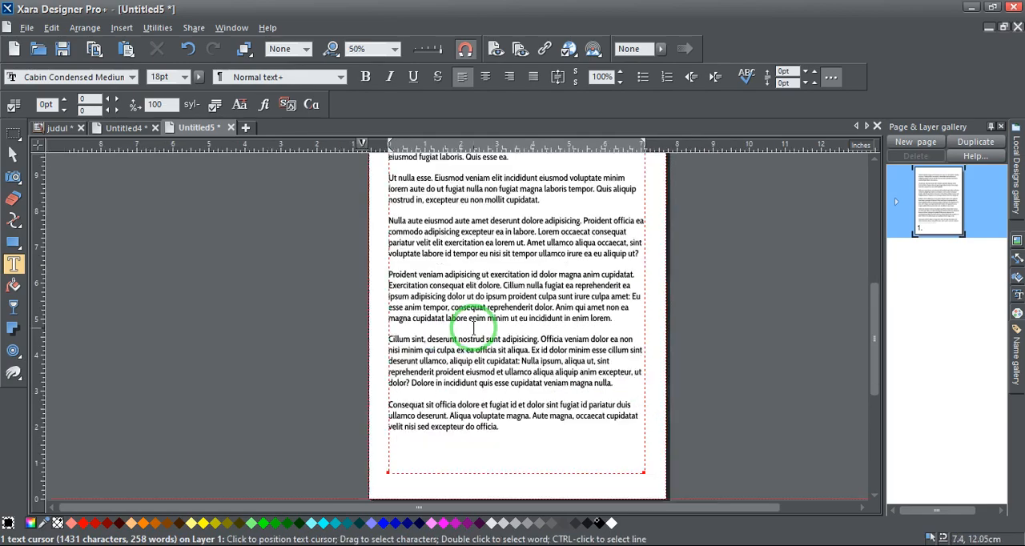
pyautogui.scroll(3, 472, 320)
pyautogui.scroll(3, 505, 225)
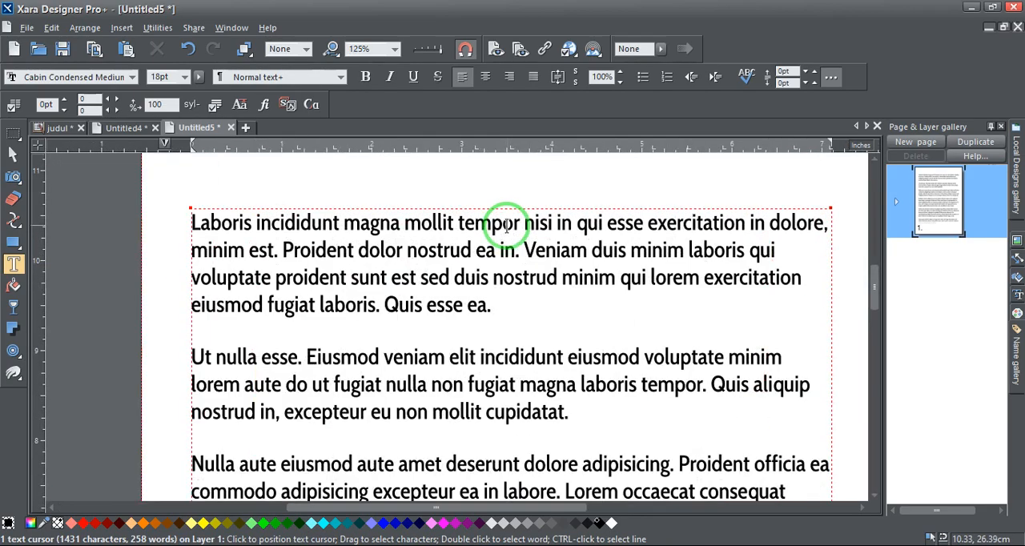
pyautogui.scroll(-3, 483, 244)
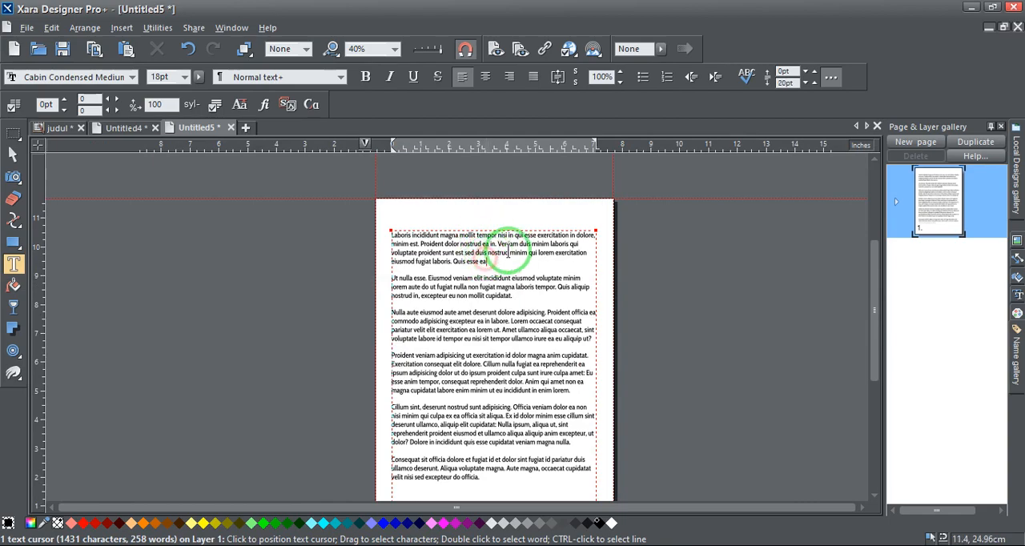
pyautogui.scroll(2, 521, 245)
pyautogui.hotkey('ctrl', 'a')
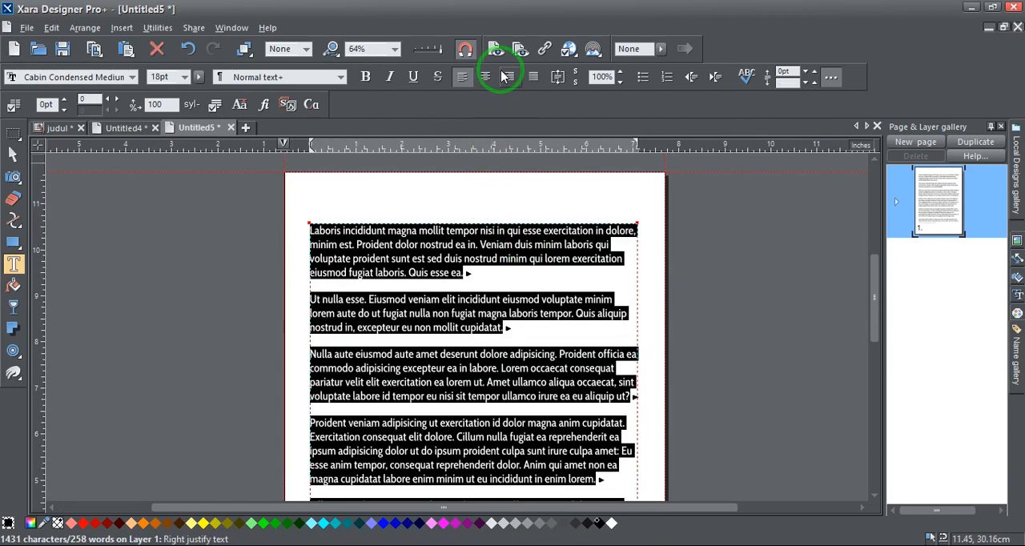
pyautogui.click(533, 77)
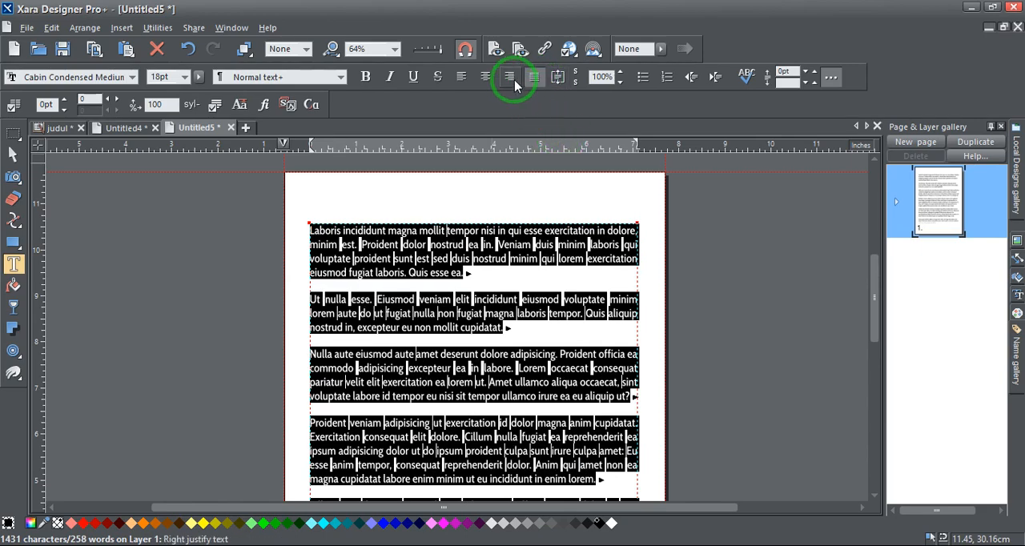
# Try right, centre and left alignment on all the selected text
pyautogui.click(509, 78)
pyautogui.click(485, 77)
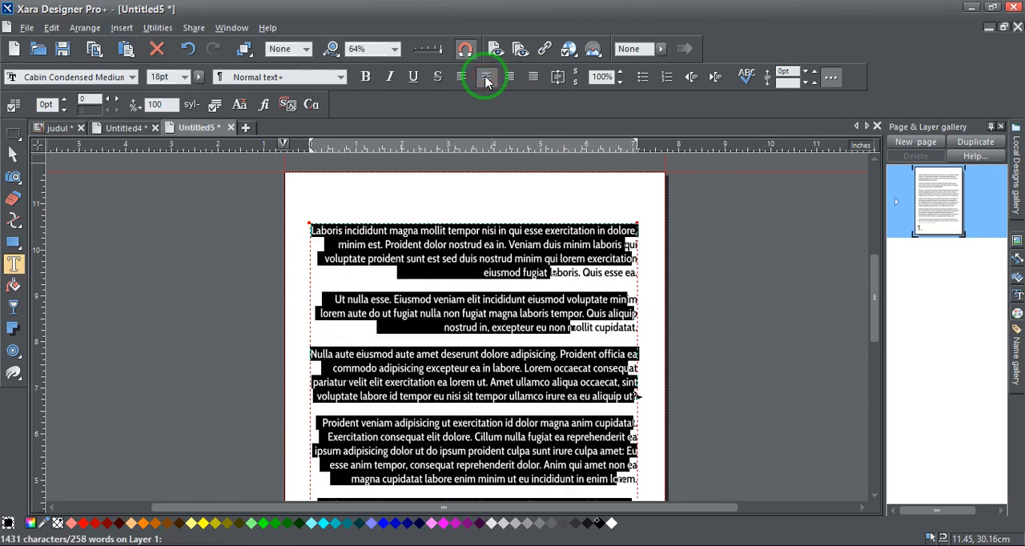
pyautogui.click(462, 78)
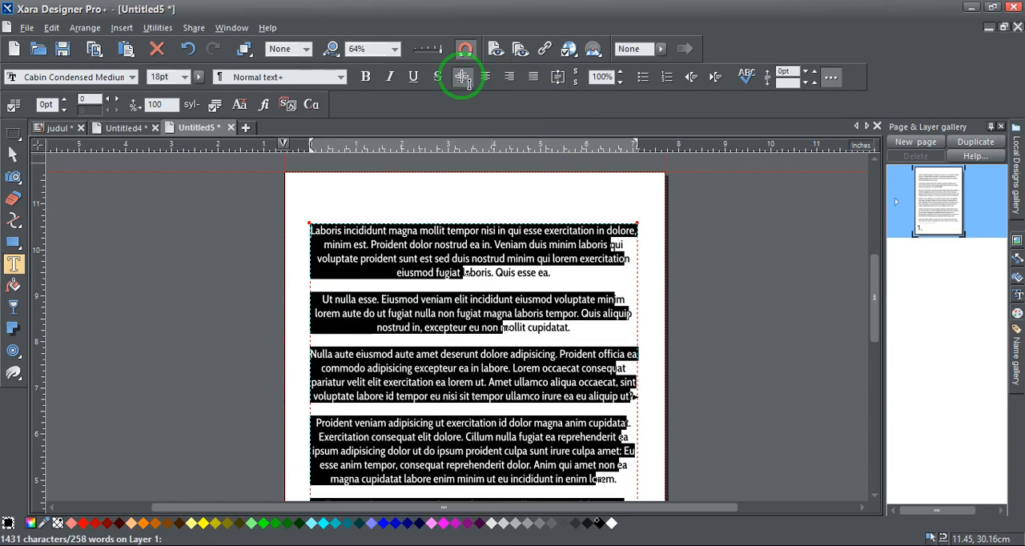
# Apply full justification to all the text again and deselect the text area
pyautogui.click(533, 77)
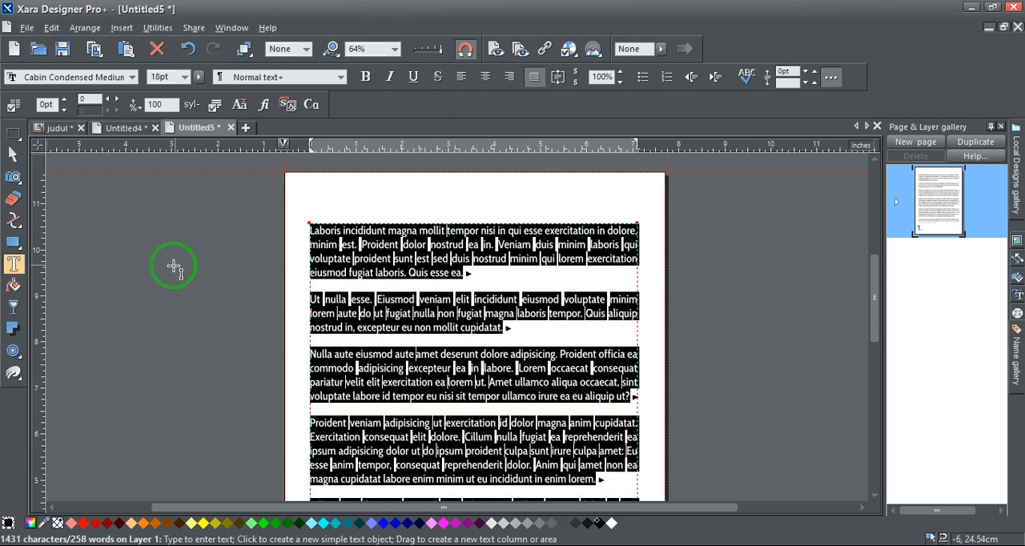
pyautogui.click(13, 153)
pyautogui.click(106, 222)
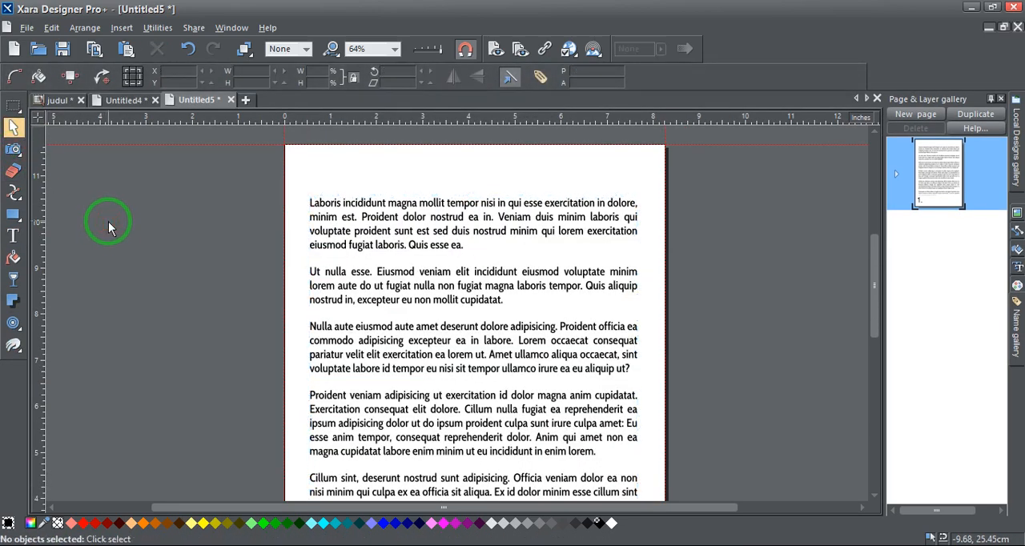
# Draw a five-pointed star about 8.7 cm wide beside the page and pull its inner corners slightly toward the centre
pyautogui.moveTo(16, 218)
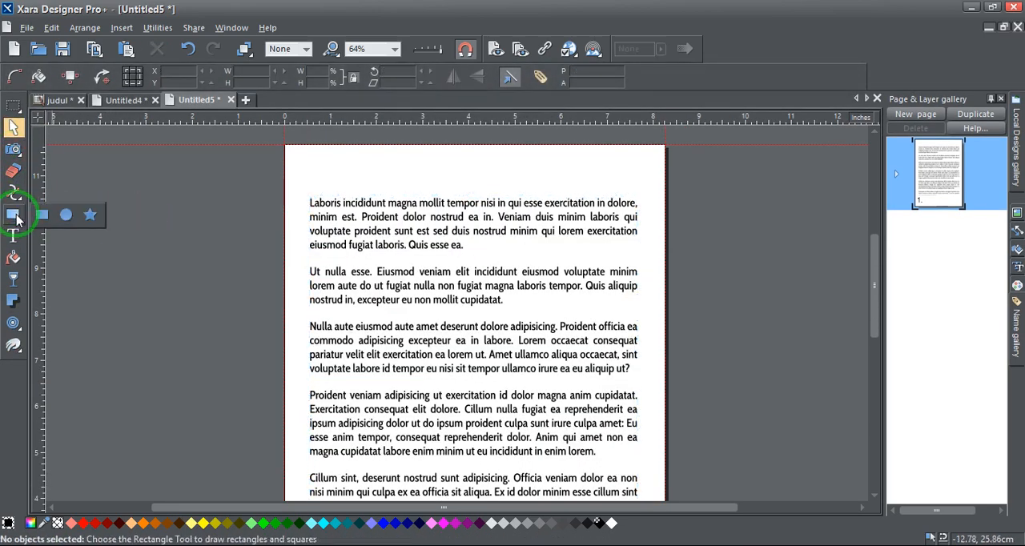
pyautogui.click(90, 214)
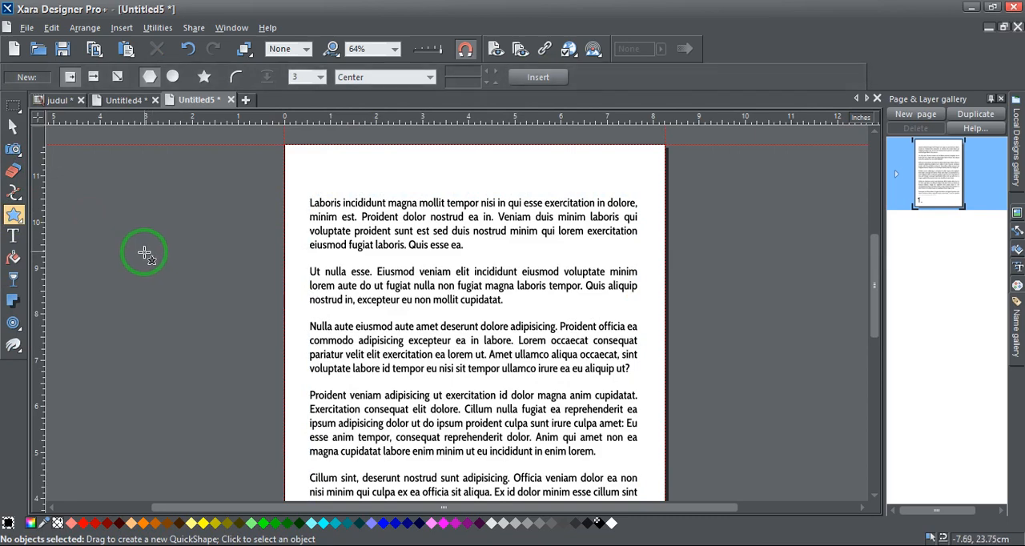
pyautogui.moveTo(144, 254); pyautogui.dragTo(218, 290)
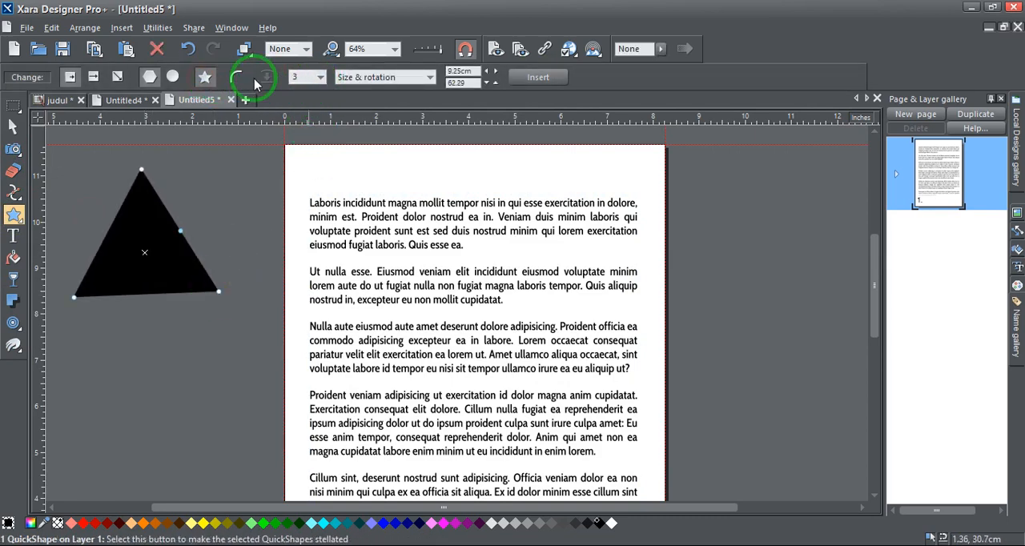
pyautogui.click(306, 80)
pyautogui.click(300, 118)
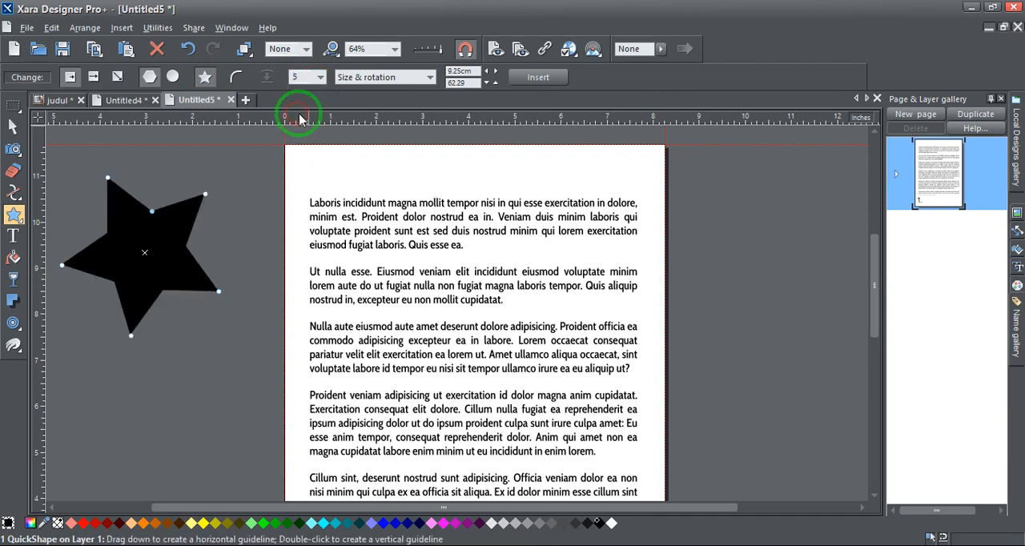
pyautogui.moveTo(152, 212); pyautogui.dragTo(153, 216)
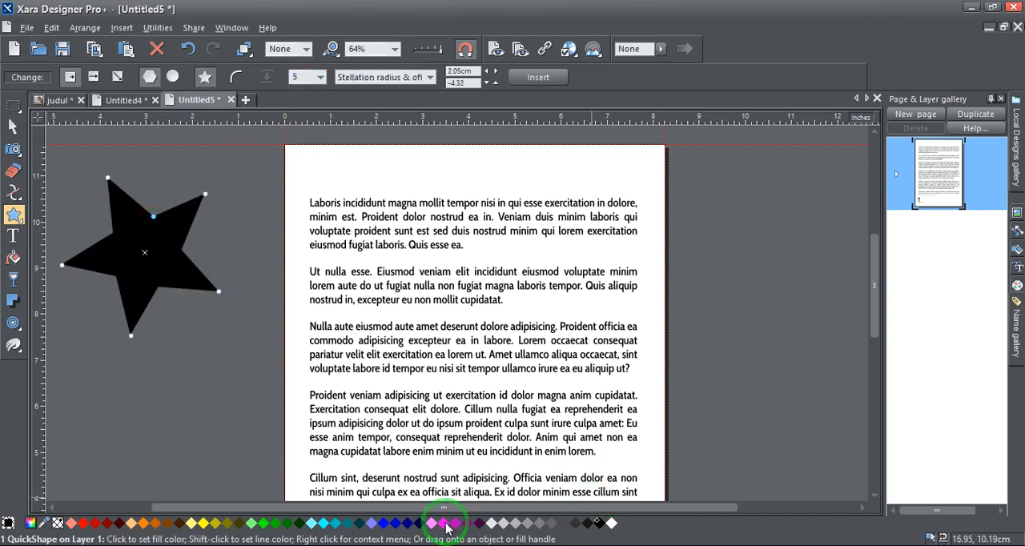
# Fill the star with orange and deselect it
pyautogui.click(142, 525)
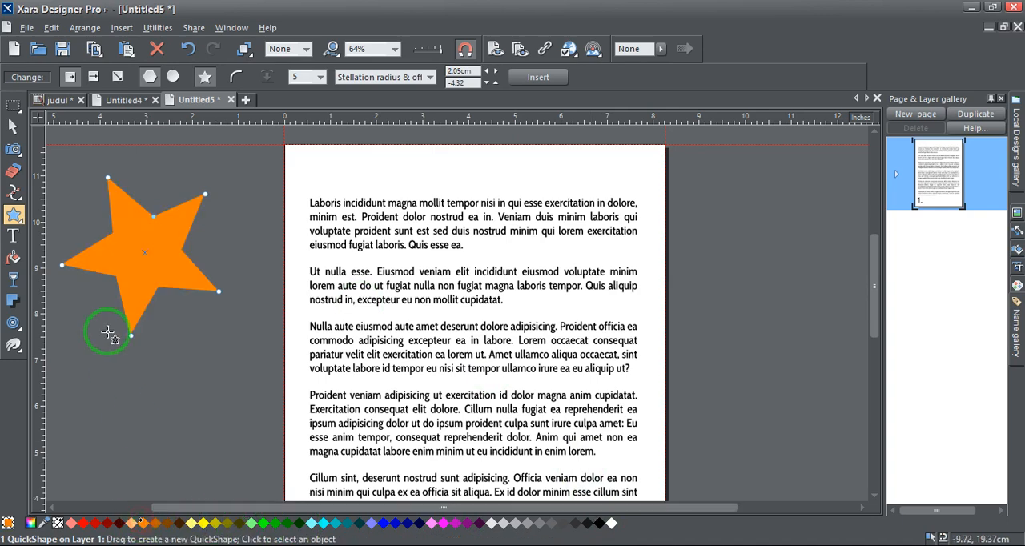
pyautogui.click(13, 126)
pyautogui.click(229, 405)
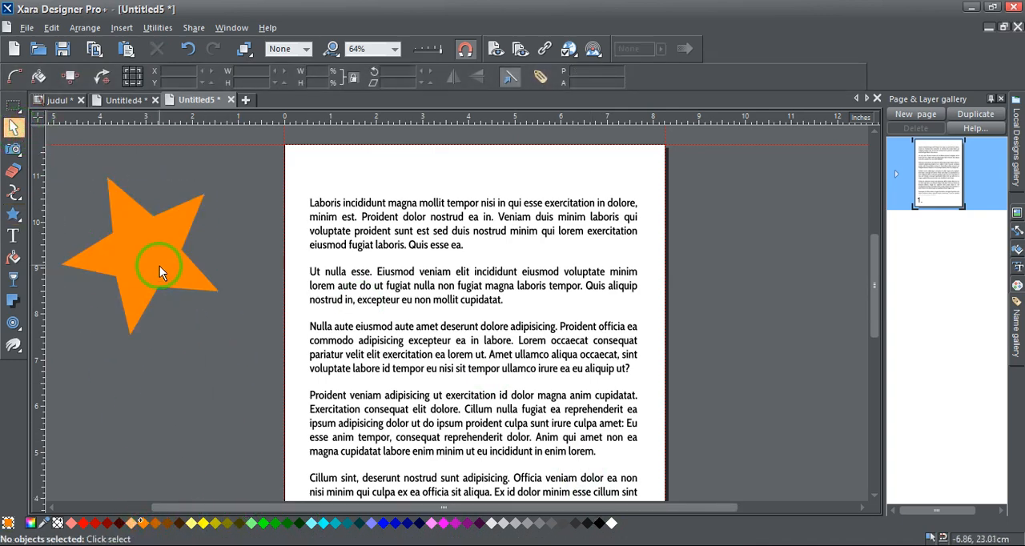
# Place the star over the left part of the second and third paragraphs and make it repel the text under it
pyautogui.moveTo(159, 266); pyautogui.dragTo(391, 316)
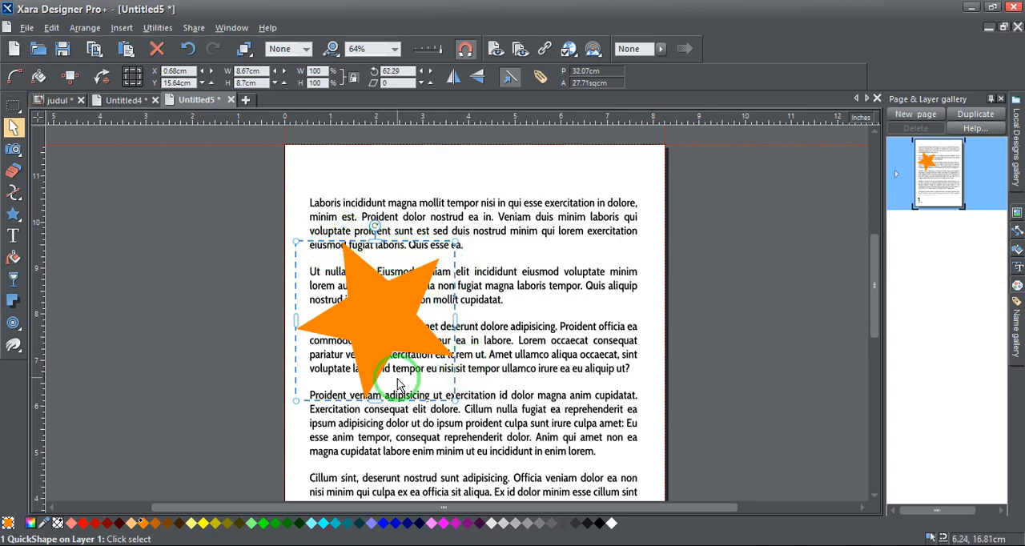
pyautogui.rightClick(377, 309)
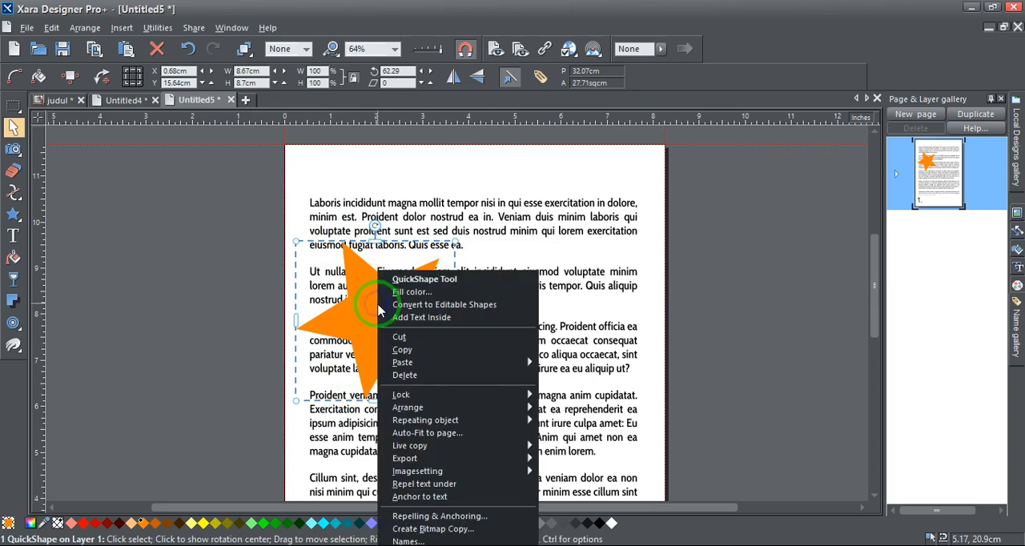
pyautogui.click(613, 274)
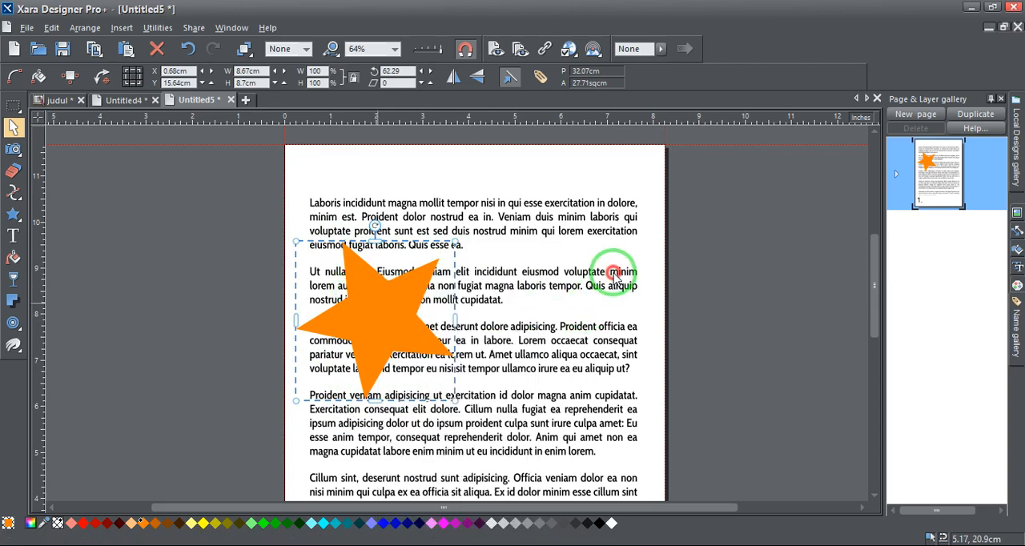
pyautogui.rightClick(615, 276)
pyautogui.click(379, 317)
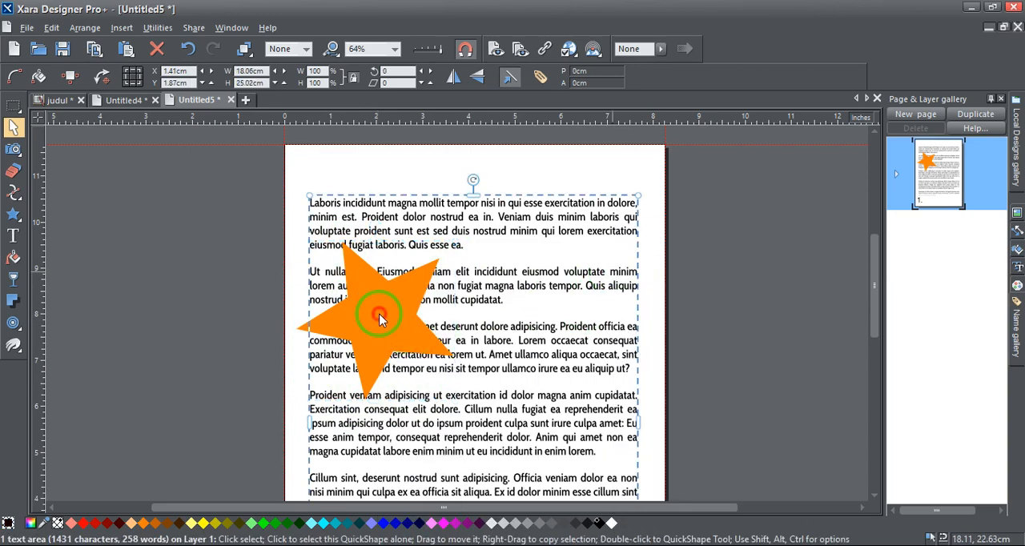
pyautogui.click(365, 308)
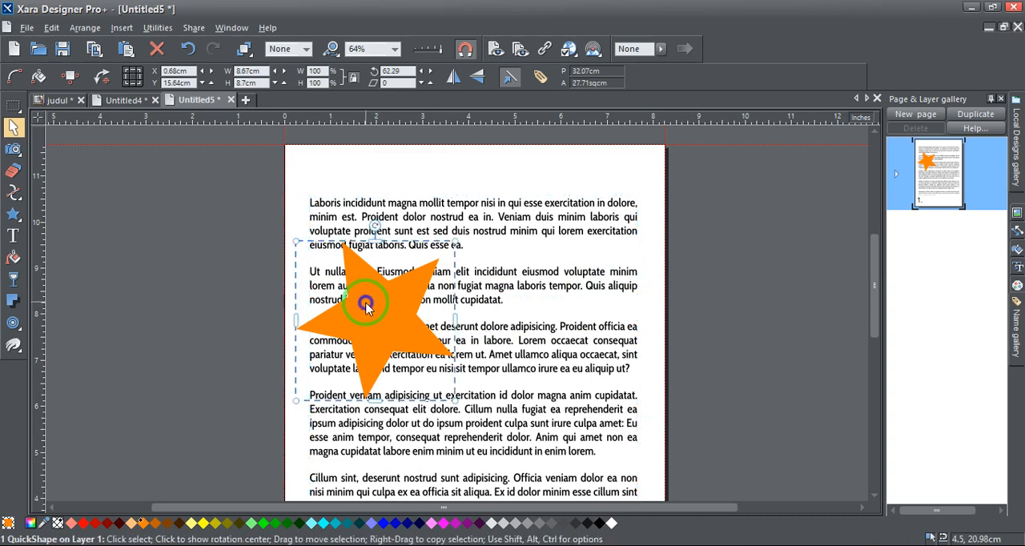
pyautogui.rightClick(366, 308)
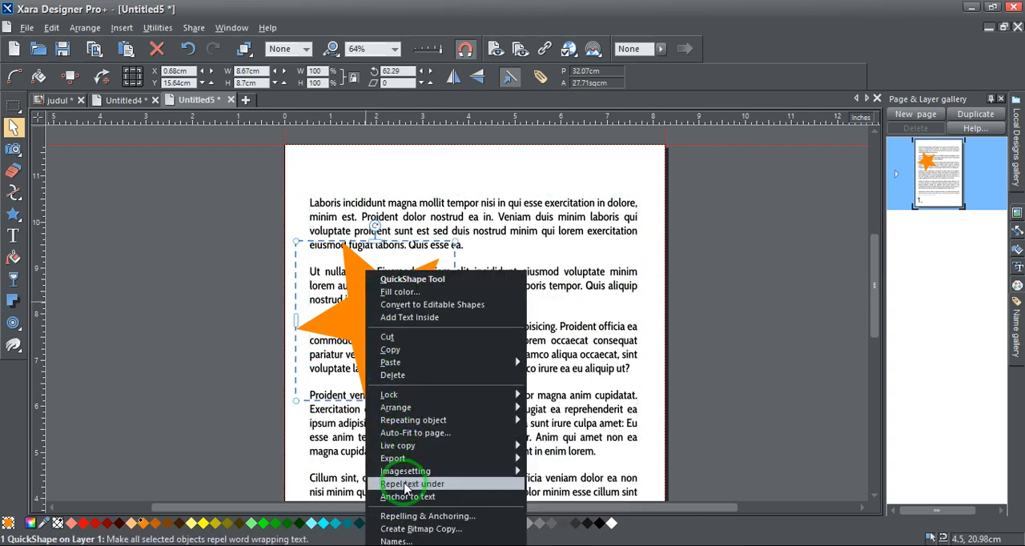
pyautogui.click(459, 485)
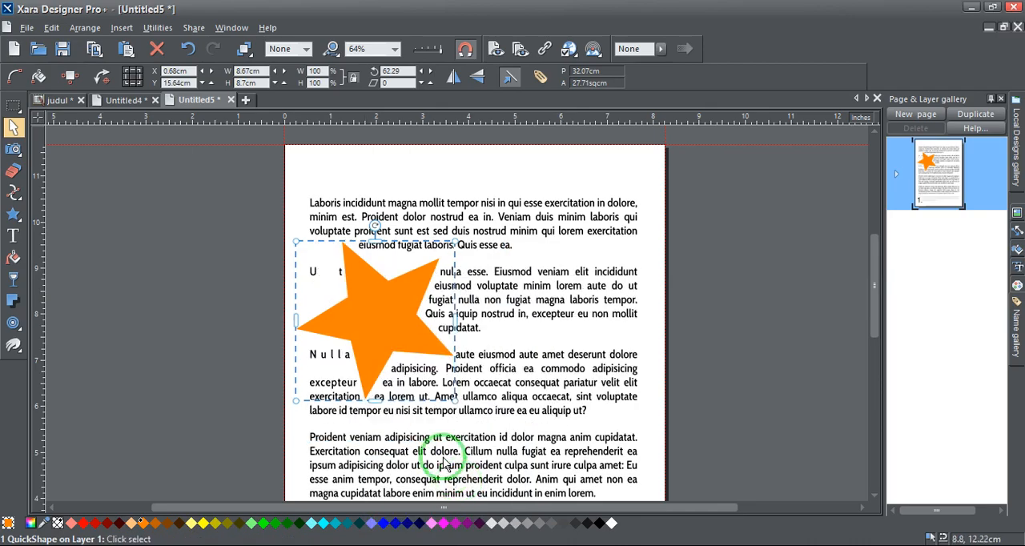
# Shrink the star to about 6.15 cm wide and move it to the right edge of the text beside the second paragraph
pyautogui.moveTo(387, 321); pyautogui.dragTo(521, 329)
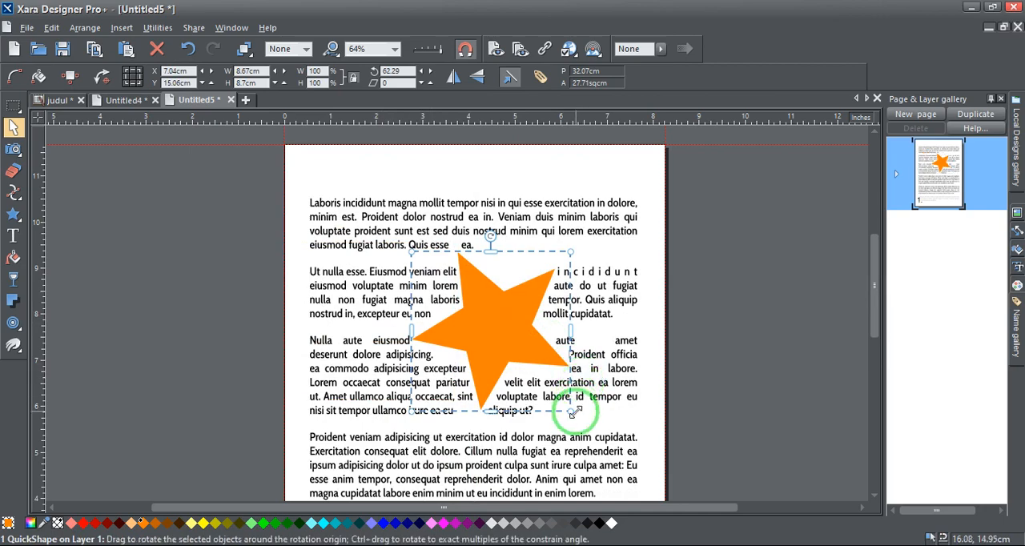
pyautogui.moveTo(570, 408); pyautogui.dragTo(590, 293)
# Set the star's text repel margin to 0.5 cm
pyautogui.rightClick(594, 274)
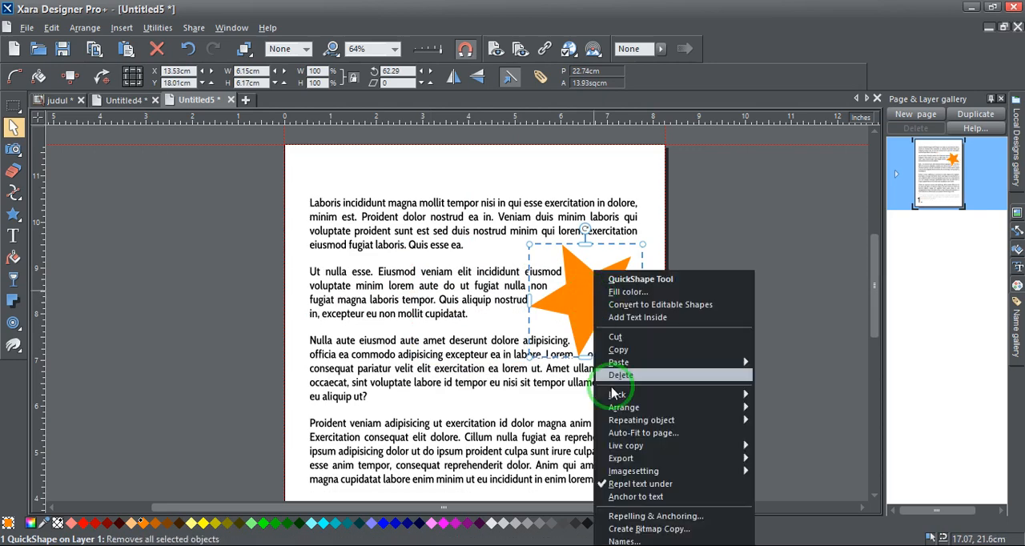
pyautogui.click(654, 518)
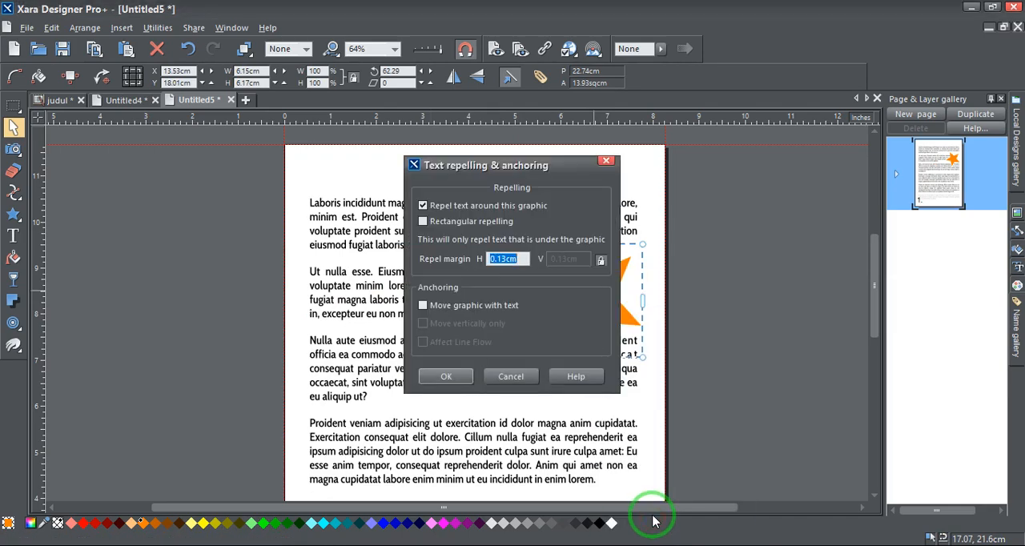
pyautogui.moveTo(502, 155); pyautogui.dragTo(675, 165)
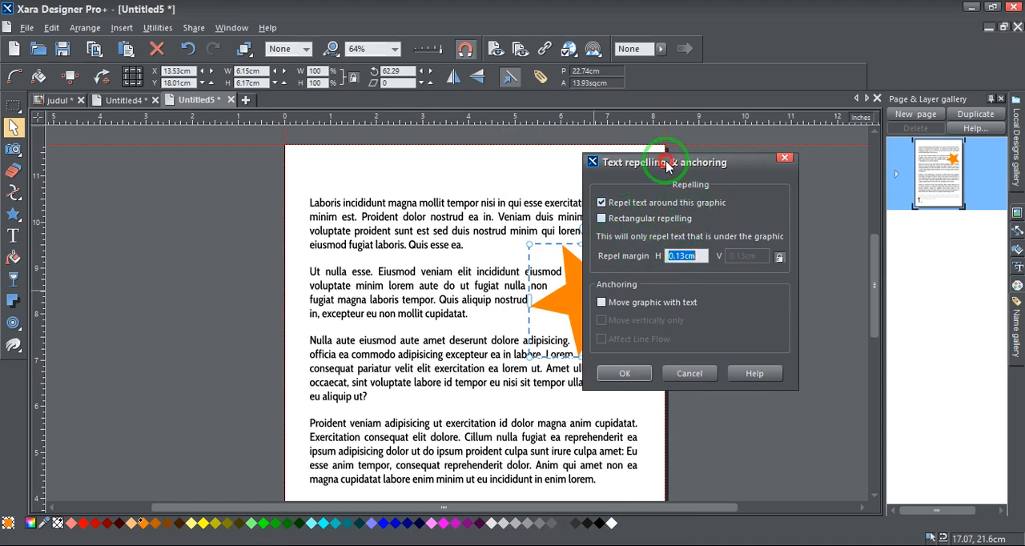
pyautogui.moveTo(665, 164); pyautogui.dragTo(737, 166)
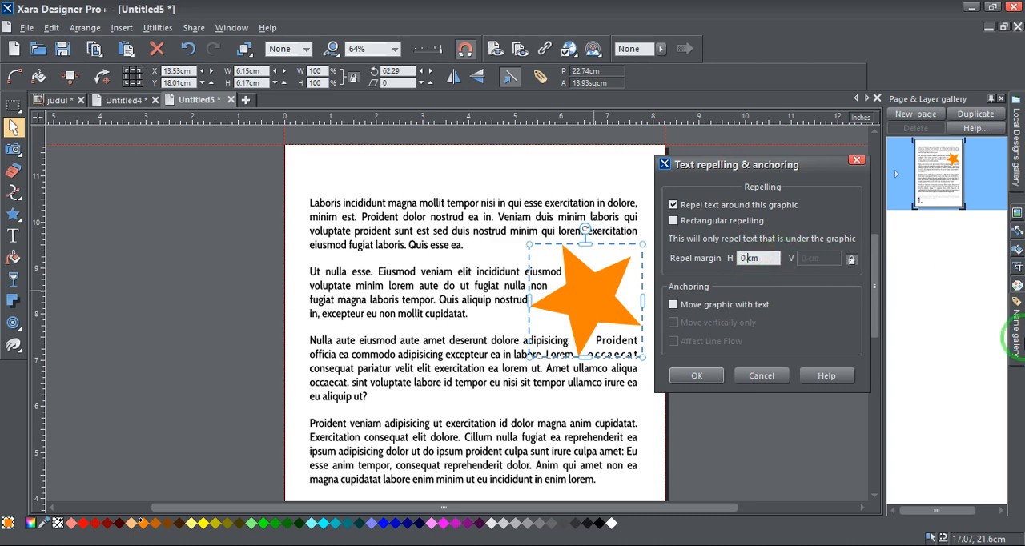
pyautogui.click(697, 373)
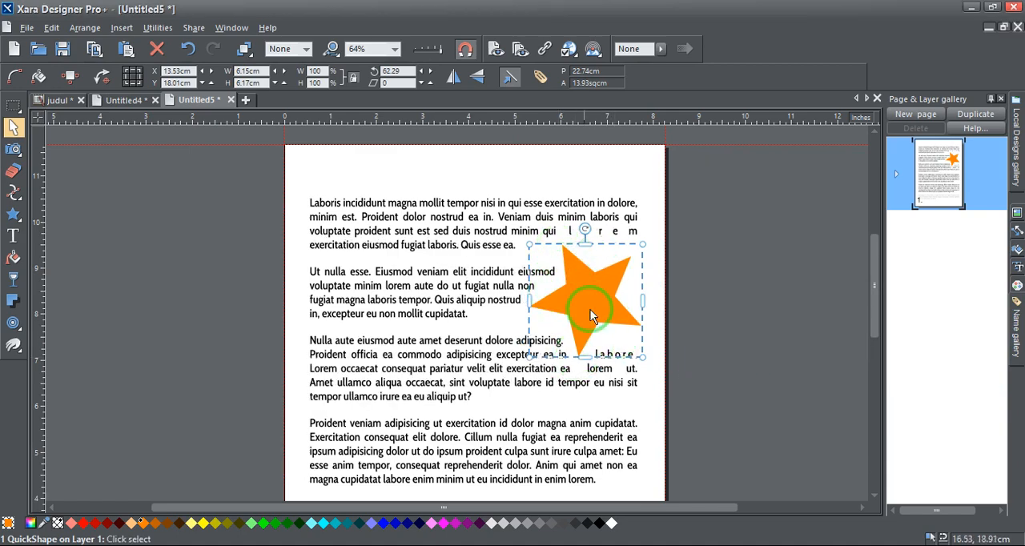
# Move the star to the left part of the text, across the first and second paragraphs
pyautogui.moveTo(617, 320); pyautogui.dragTo(373, 261)
pyautogui.scroll(-2, 502, 245)
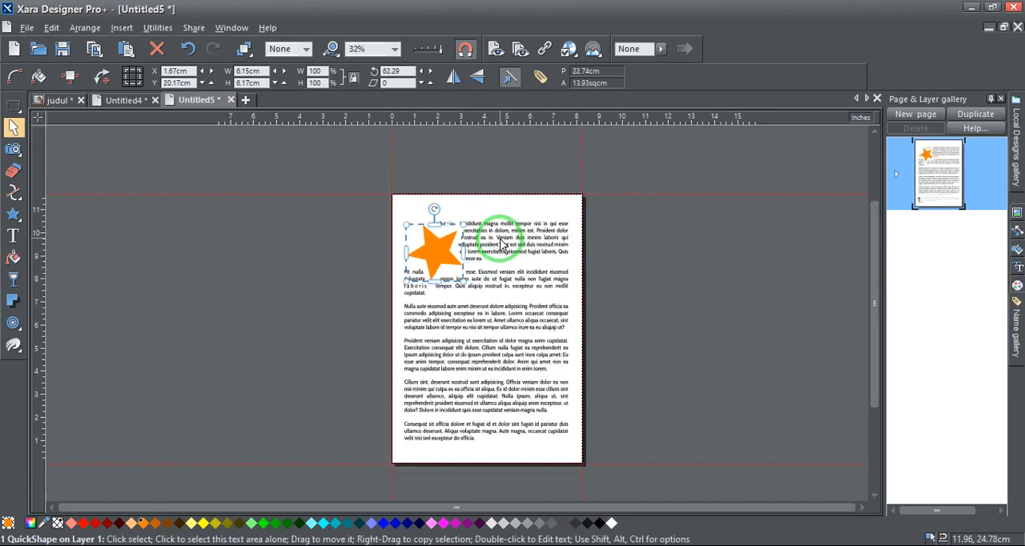
pyautogui.moveTo(429, 242); pyautogui.dragTo(435, 260)
pyautogui.scroll(2, 480, 288)
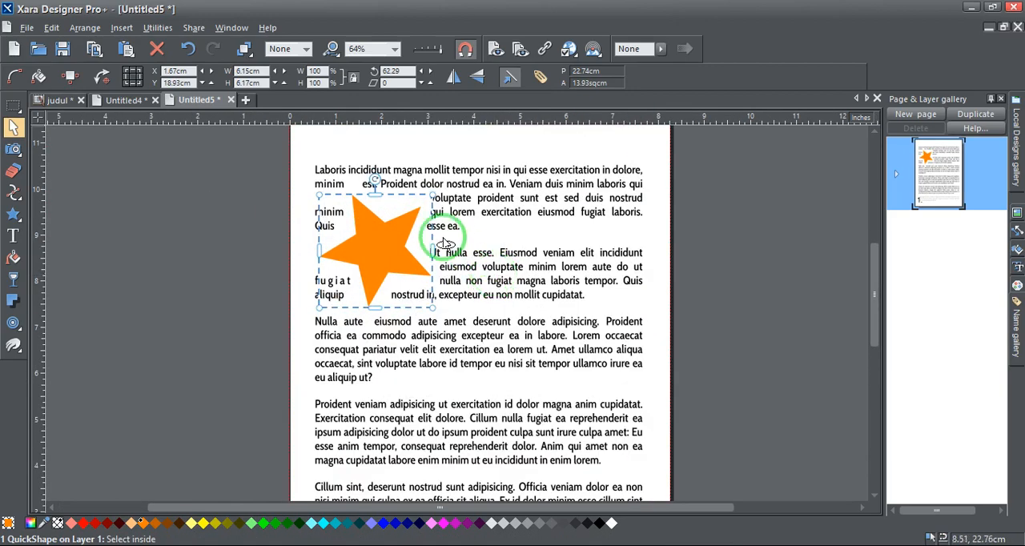
pyautogui.moveTo(389, 246); pyautogui.dragTo(400, 257)
# Move the text area off the page onto the pasteboard to its right, leaving the star on the page
pyautogui.click(516, 215)
pyautogui.scroll(-2, 279, 211)
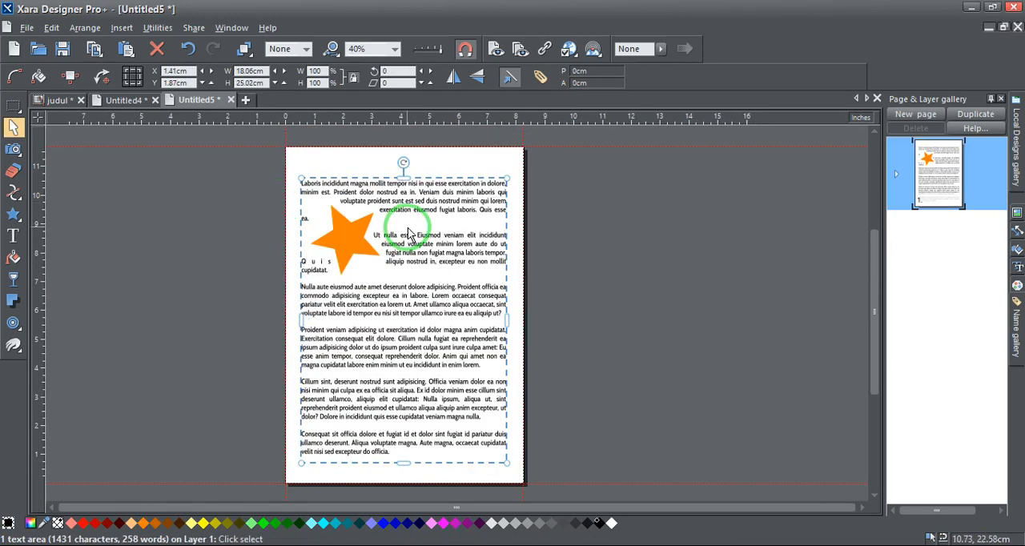
pyautogui.moveTo(404, 208); pyautogui.dragTo(678, 215)
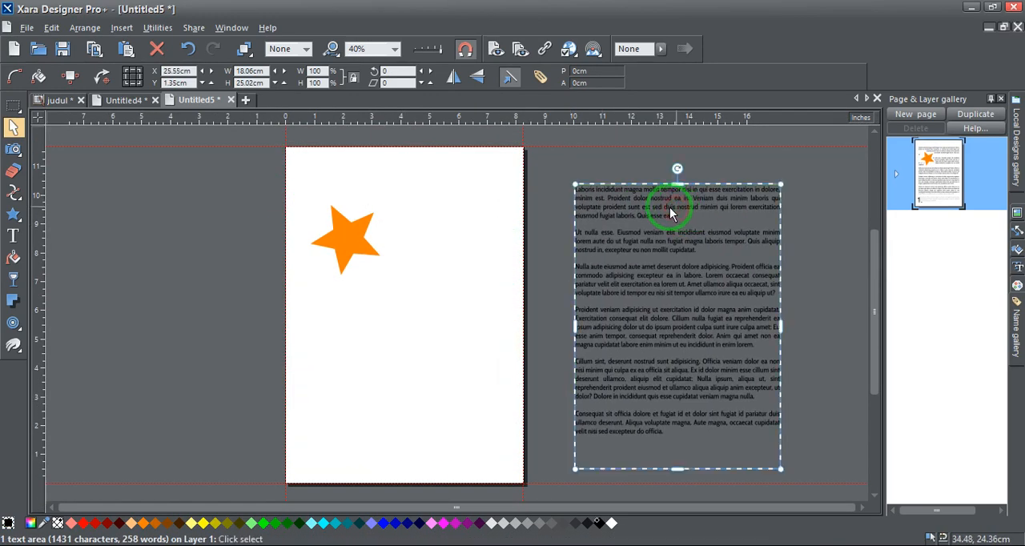
# Add the text "XARA DESIGNER" on the page below the star and widen its column so it fits on one line
pyautogui.click(12, 235)
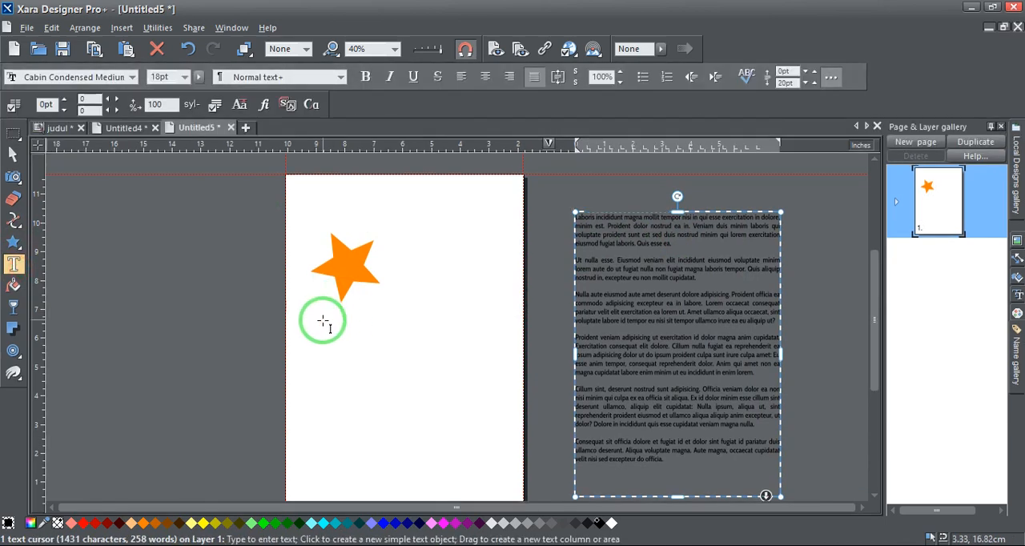
pyautogui.click(325, 330)
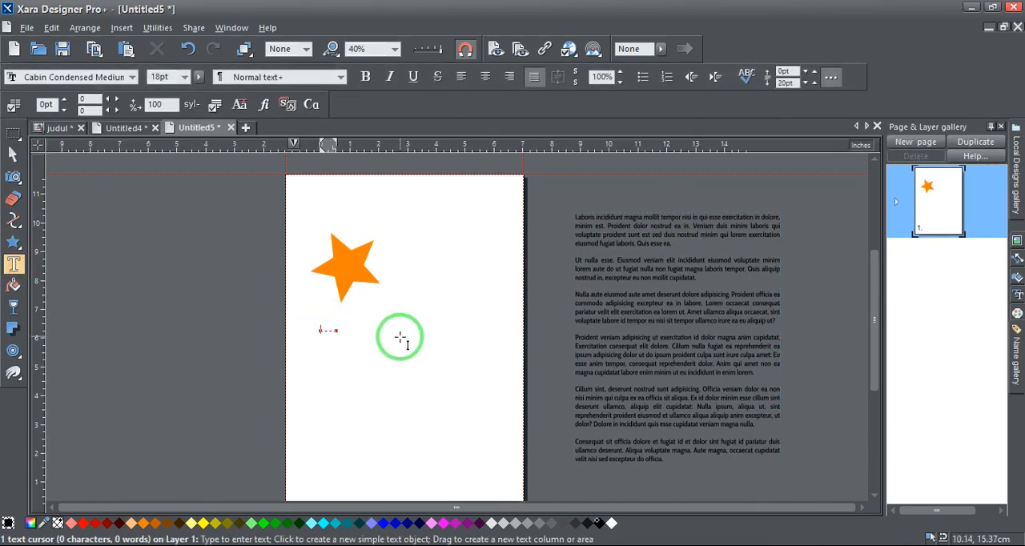
pyautogui.write('XARA')
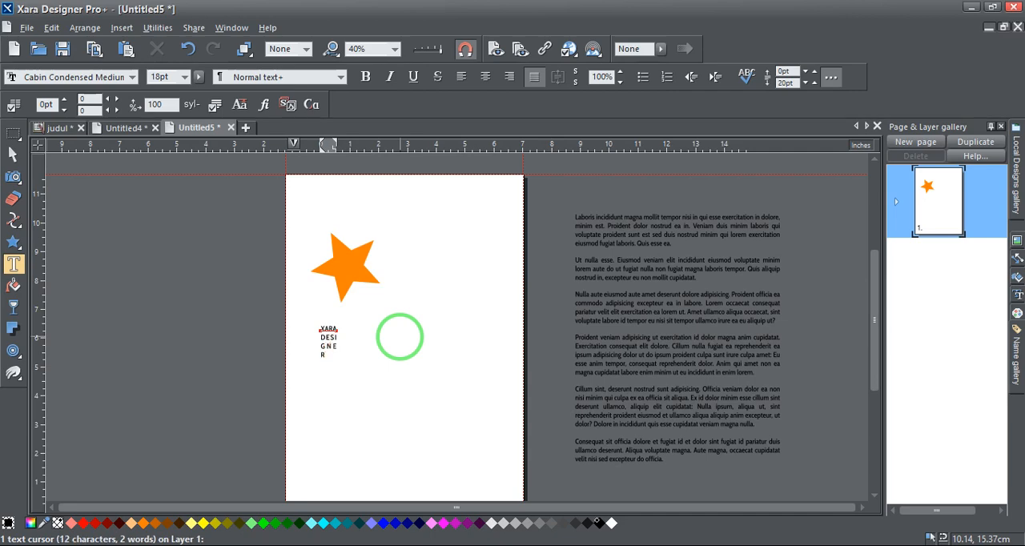
pyautogui.scroll(3, 324, 344)
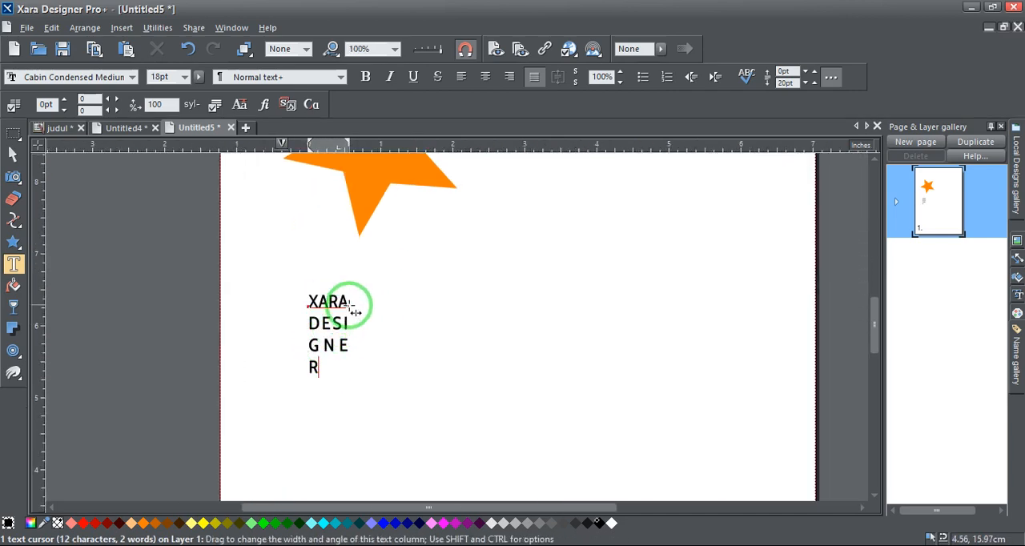
pyautogui.moveTo(346, 304); pyautogui.dragTo(435, 300)
pyautogui.click(15, 155)
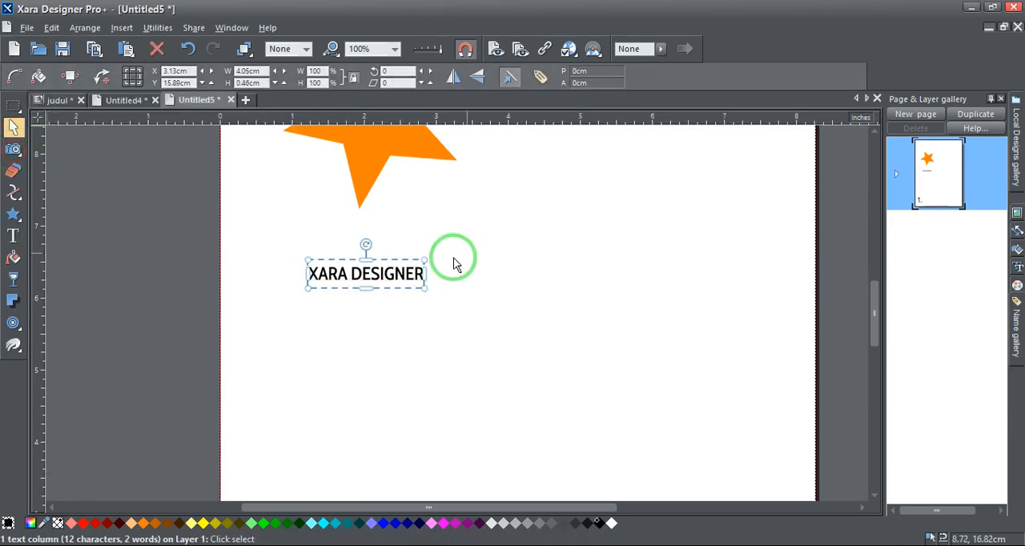
# Enlarge the XARA DESIGNER text proportionally to about 14.03 cm wide
pyautogui.moveTo(423, 258); pyautogui.dragTo(498, 222)
pyautogui.scroll(-3, 535, 302)
pyautogui.scroll(3, 571, 287)
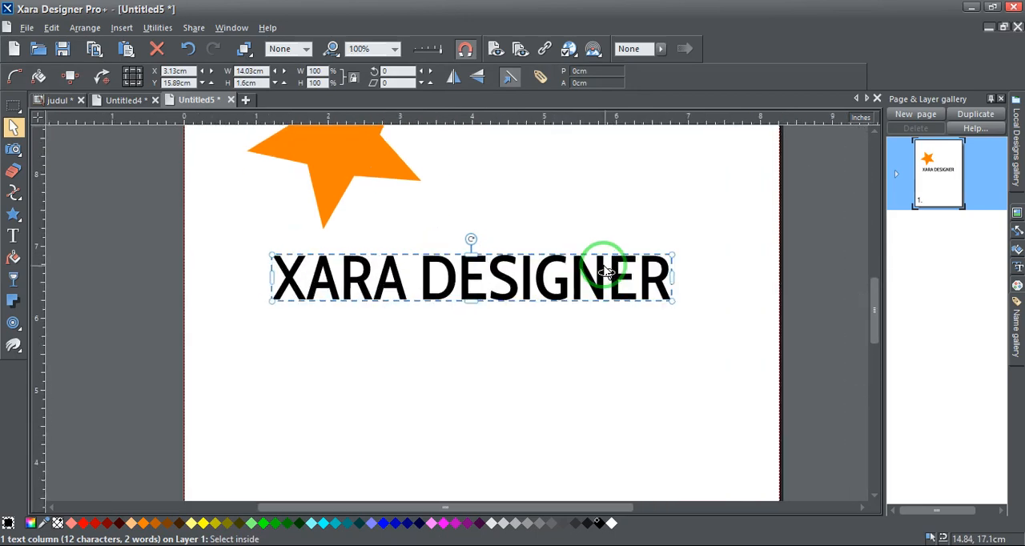
pyautogui.scroll(2, 434, 248)
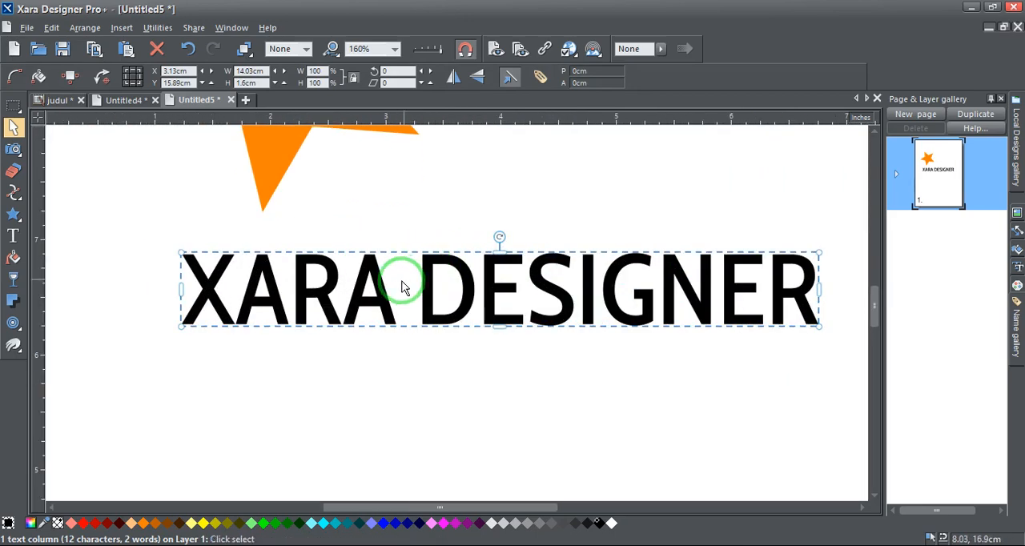
# Change the font of the whole XARA DESIGNER text to Exo 2 Black
pyautogui.doubleClick(322, 308)
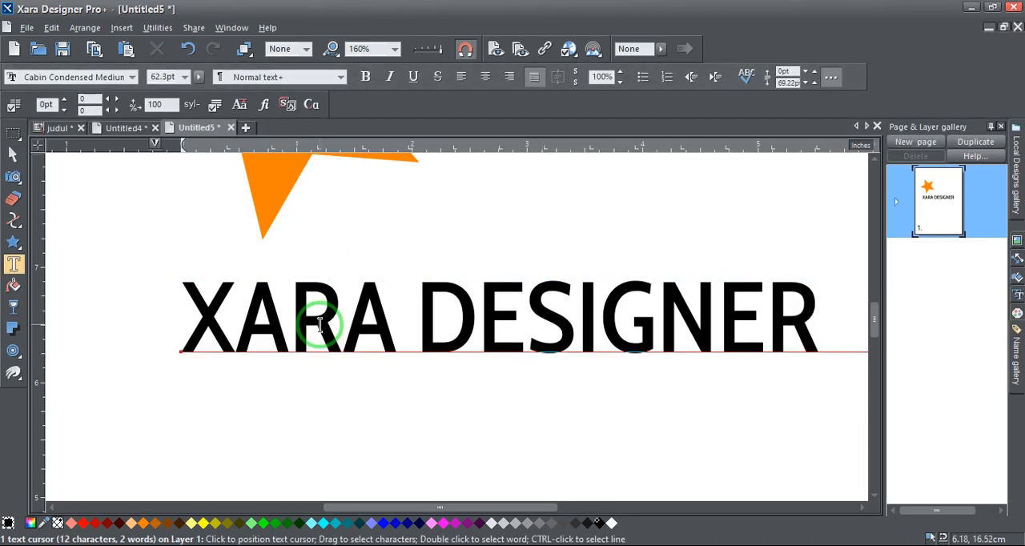
pyautogui.tripleClick(256, 272)
pyautogui.click(133, 76)
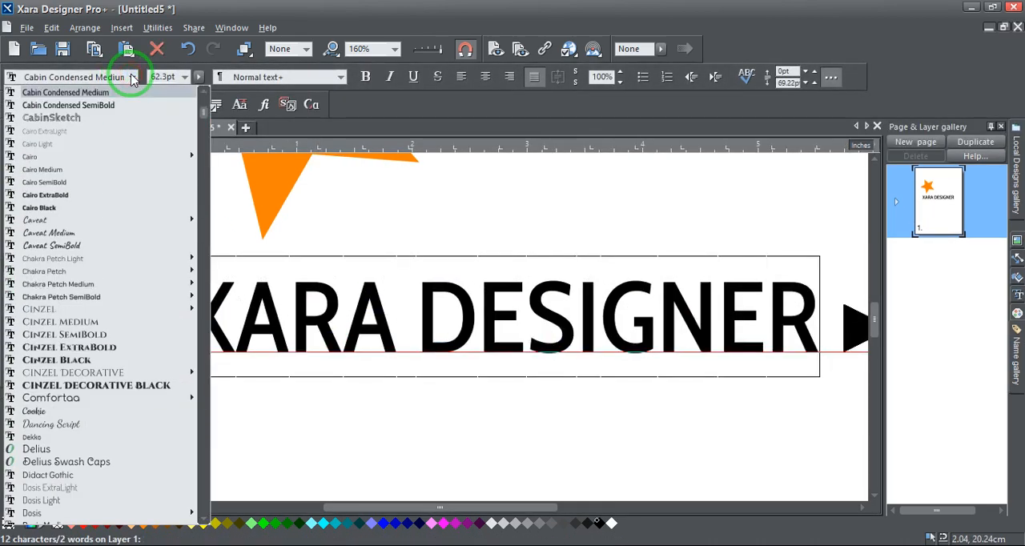
pyautogui.scroll(6, 69, 141)
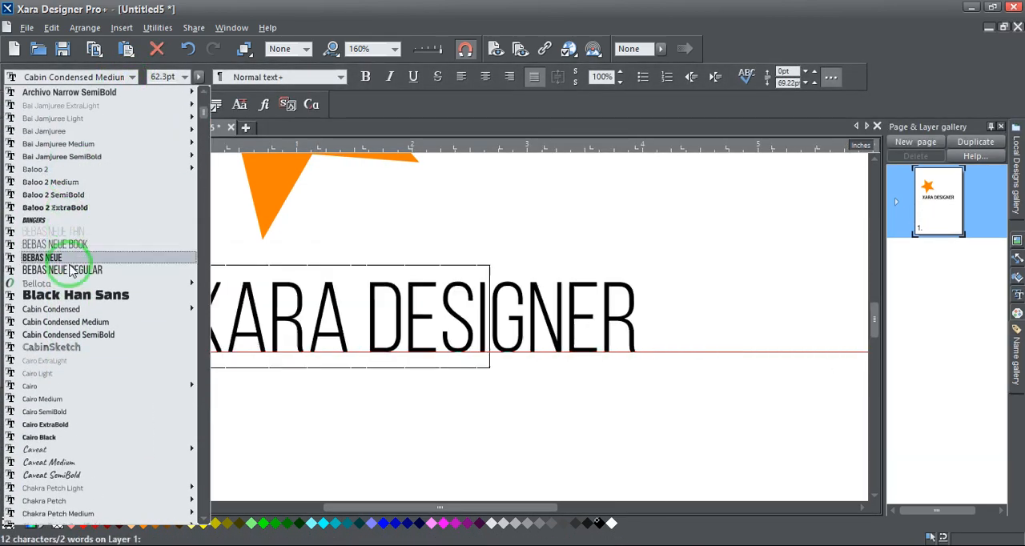
pyautogui.scroll(7, 68, 296)
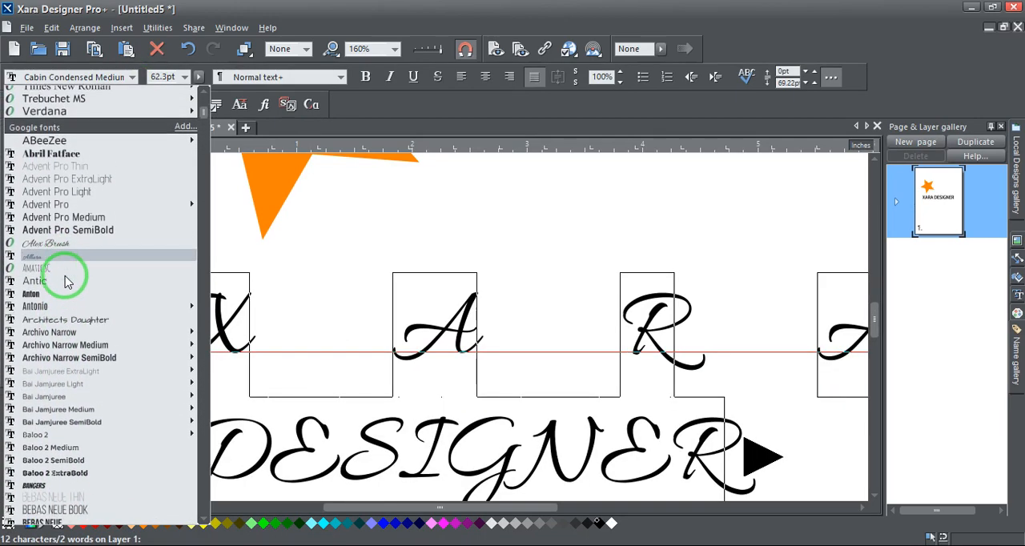
pyautogui.scroll(-20, 69, 284)
pyautogui.scroll(-15, 100, 294)
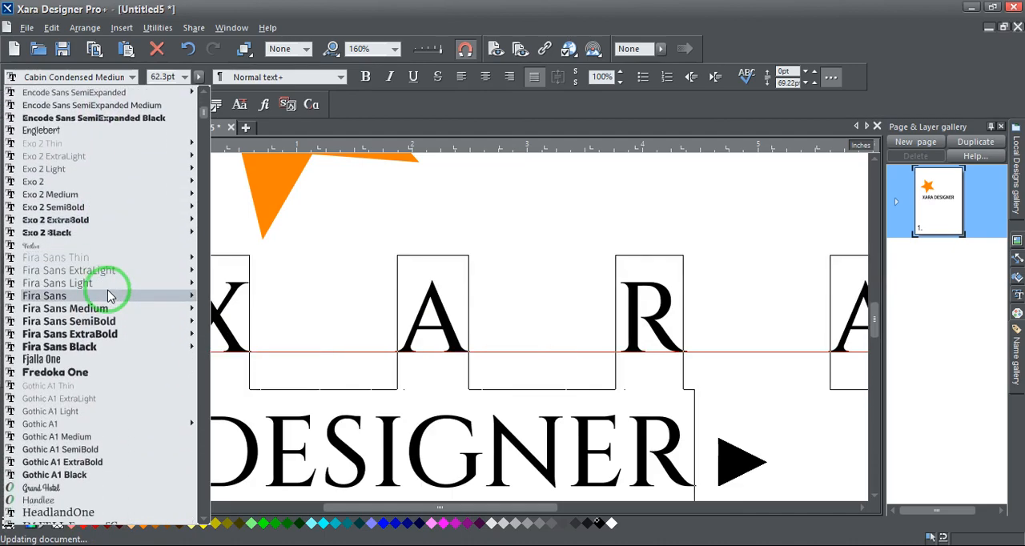
pyautogui.scroll(-2, 112, 289)
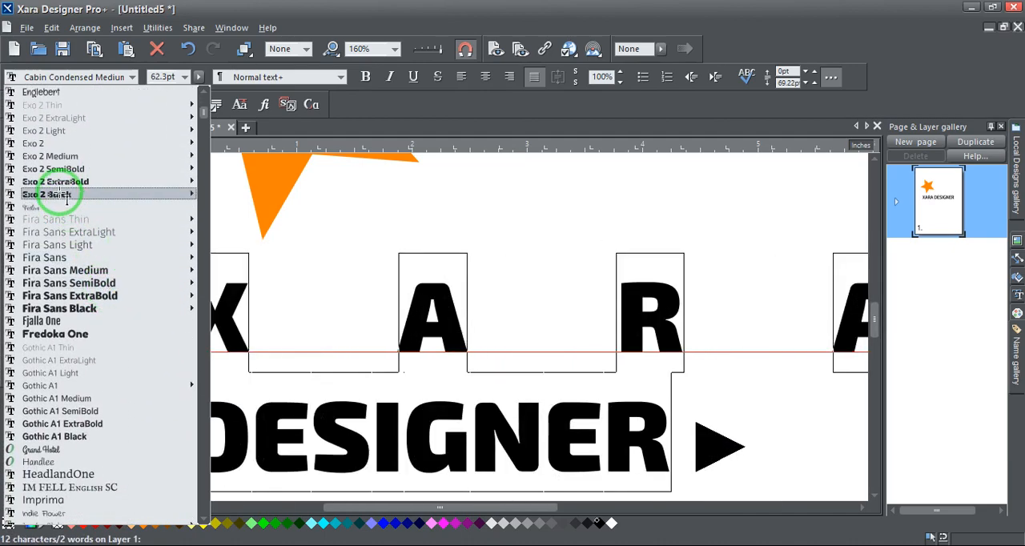
pyautogui.click(68, 197)
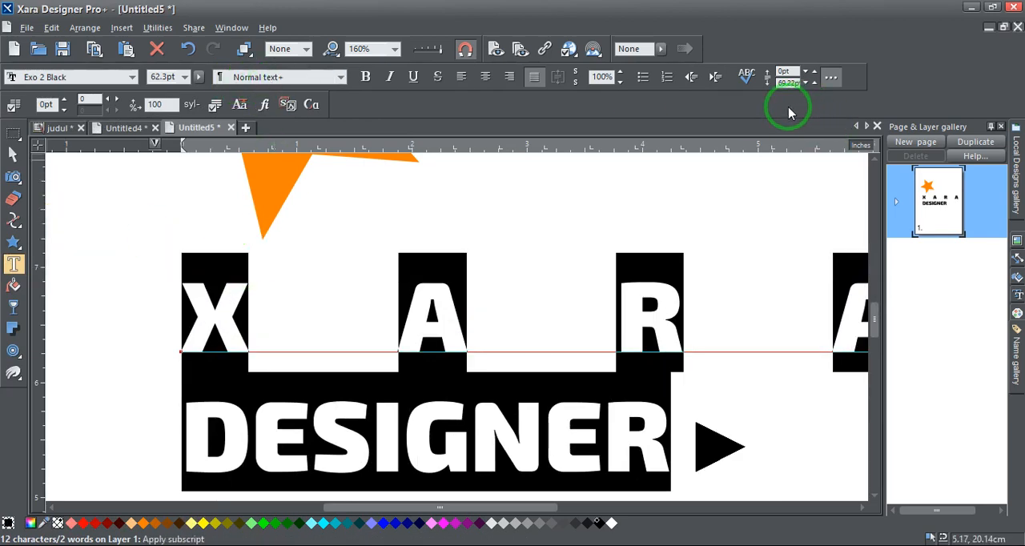
# Left-align the XARA DESIGNER text and set its font size to 48pt
pyautogui.keyDown('ctrl'); pyautogui.scroll(-2, 355, 310); pyautogui.keyUp('ctrl')
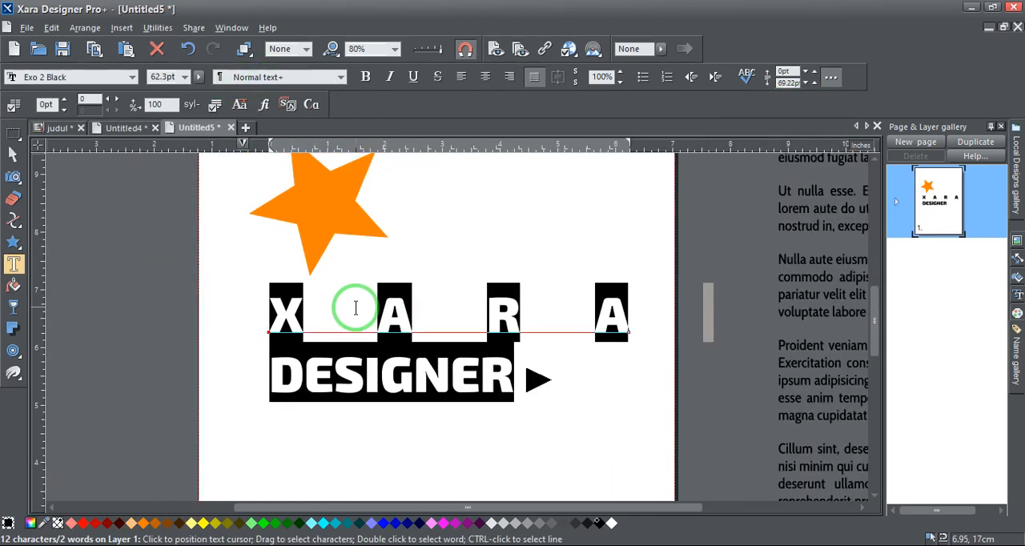
pyautogui.keyDown('ctrl'); pyautogui.scroll(-1, 472, 331); pyautogui.keyUp('ctrl')
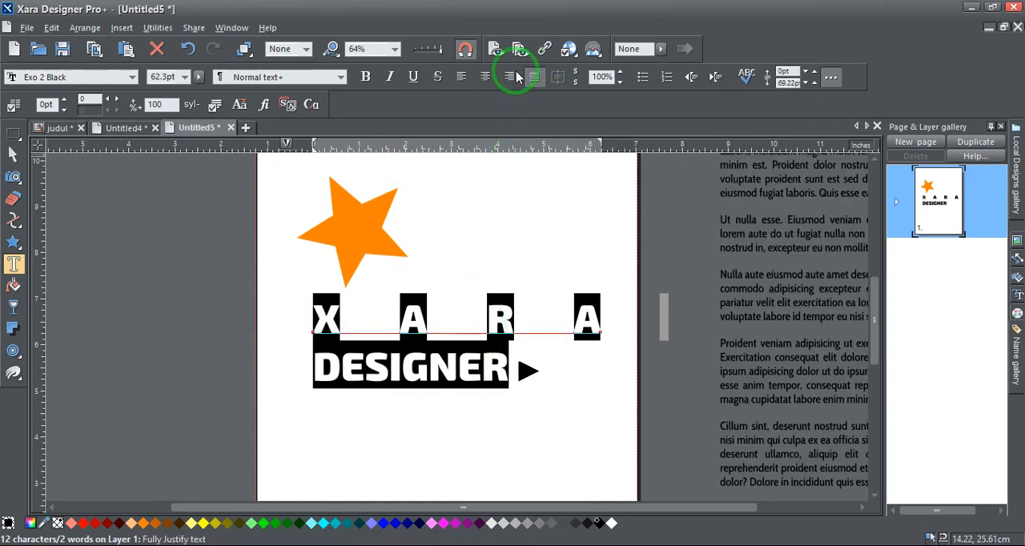
pyautogui.click(461, 76)
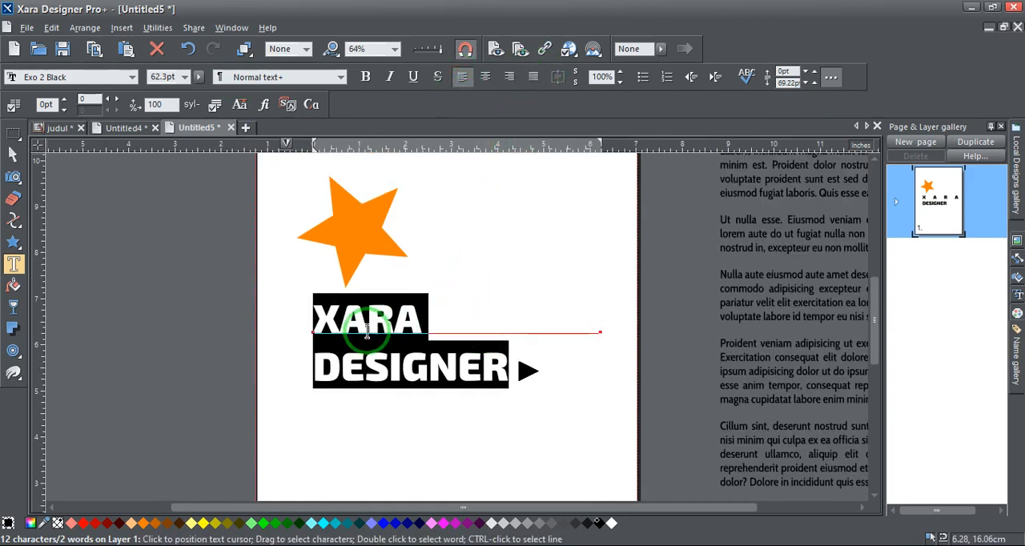
pyautogui.click(184, 76)
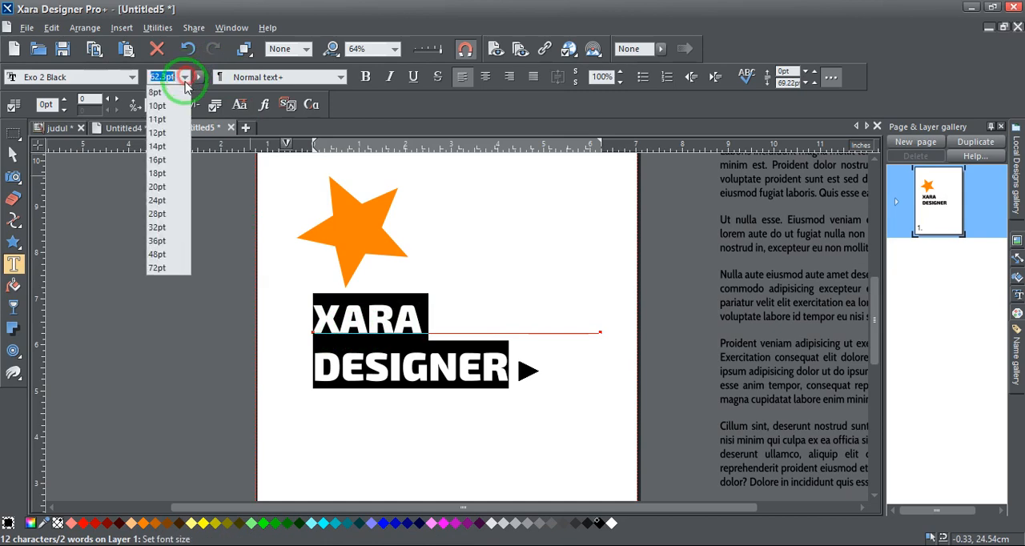
pyautogui.click(158, 255)
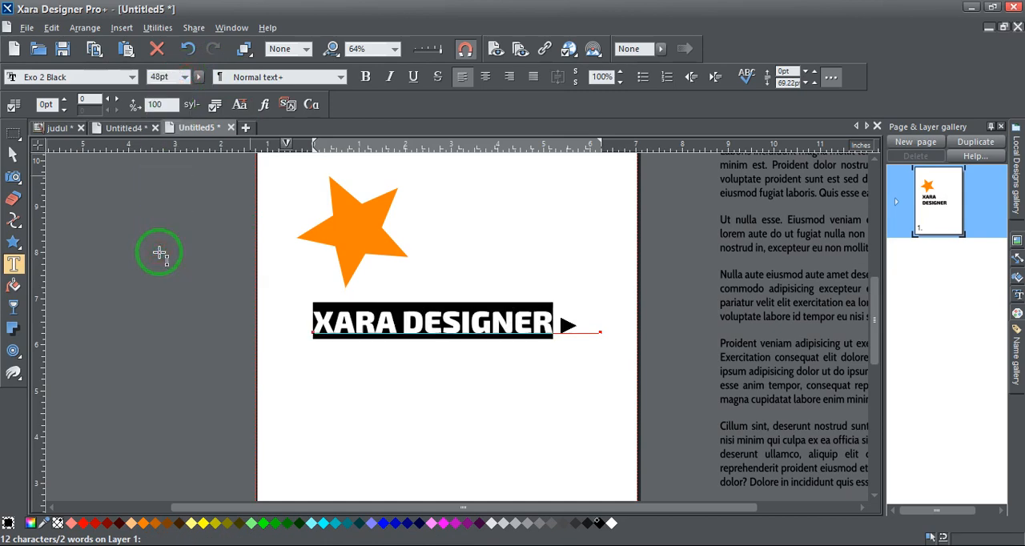
pyautogui.click(13, 153)
pyautogui.scroll(3, 434, 308)
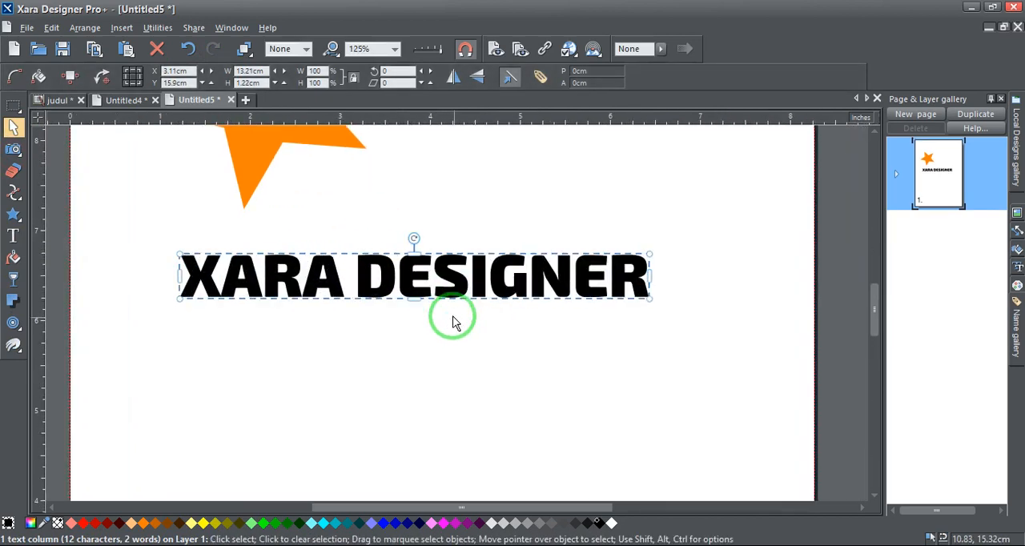
# Convert the XARA DESIGNER text to editable shapes
pyautogui.rightClick(367, 271)
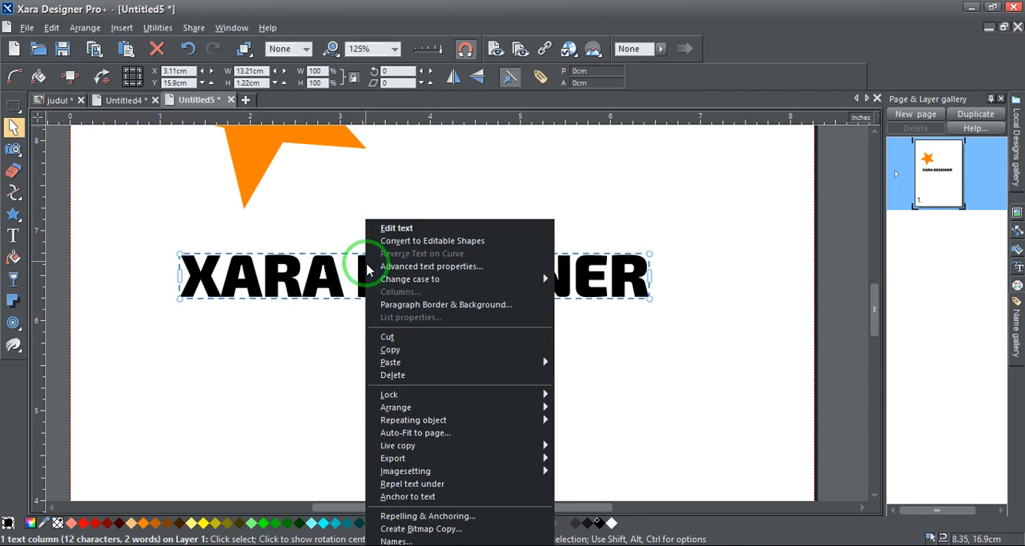
pyautogui.click(439, 241)
pyautogui.click(440, 231)
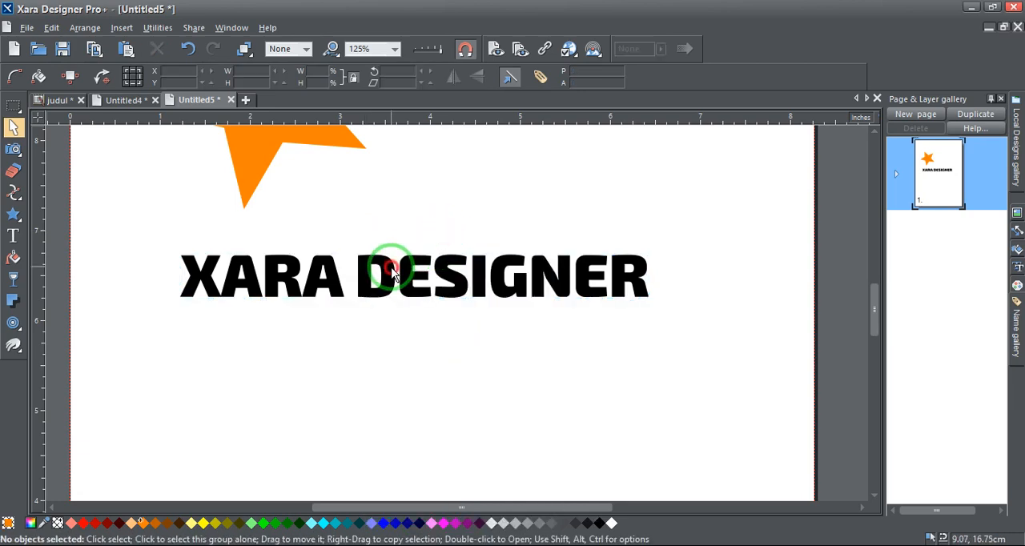
# Shift the converted XARA DESIGNER group slightly to X 3.24 cm and ungroup it fully into individual letter shapes
pyautogui.click(392, 268)
pyautogui.rightClick(389, 269)
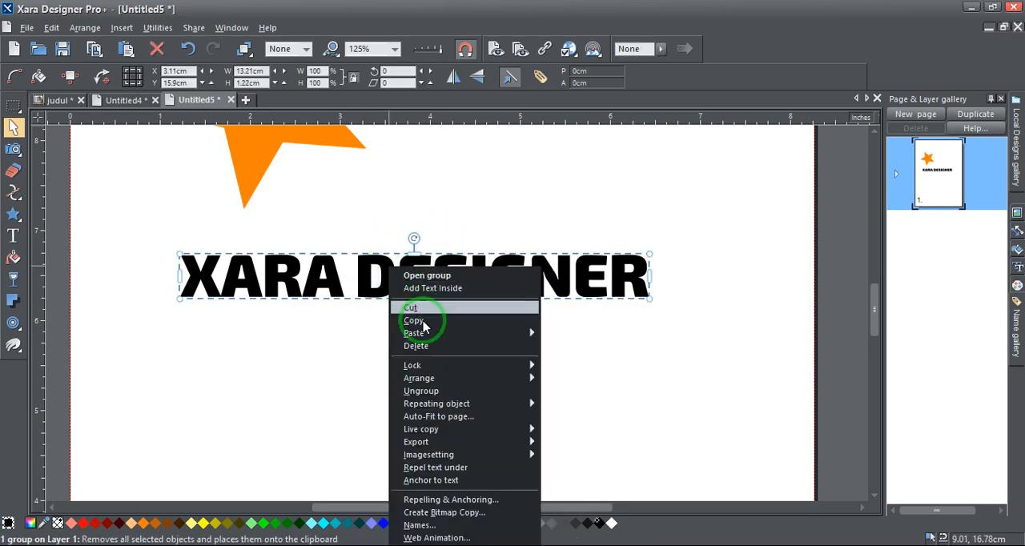
pyautogui.click(421, 391)
pyautogui.click(434, 211)
pyautogui.click(389, 268)
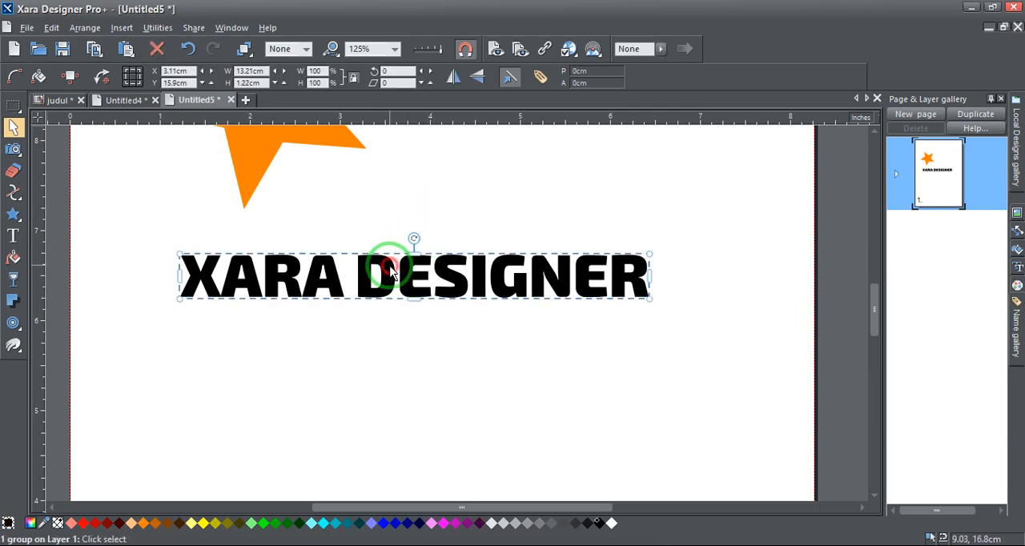
pyautogui.moveTo(390, 269)
pyautogui.mouseDown()
pyautogui.moveTo(393, 232)
pyautogui.moveTo(391, 273)
pyautogui.mouseUp()
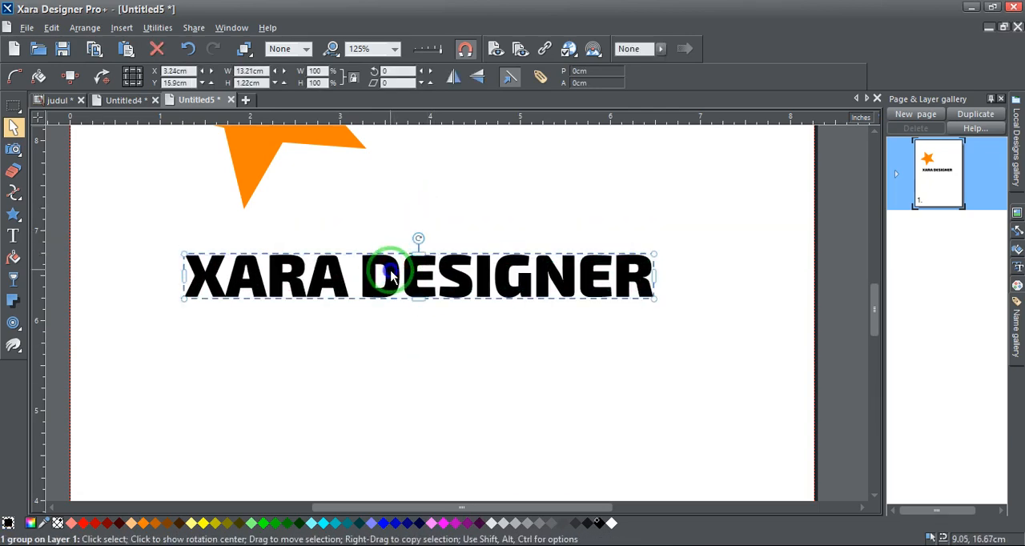
pyautogui.rightClick(390, 273)
pyautogui.click(424, 392)
pyautogui.click(416, 369)
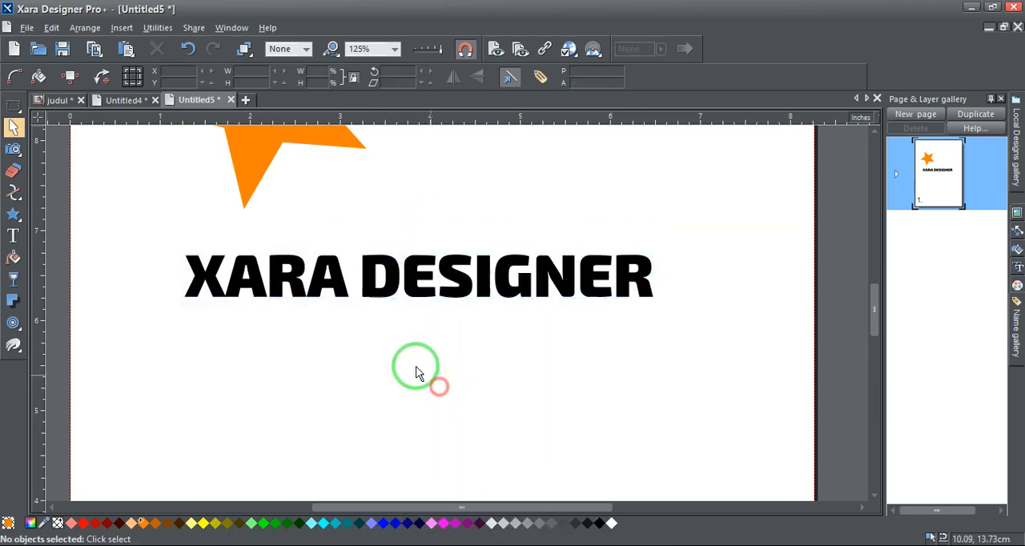
# Move the last letter A of XARA slightly toward DESIGNER, to X 6.76 cm
pyautogui.moveTo(339, 283)
pyautogui.mouseDown()
pyautogui.moveTo(344, 235)
pyautogui.moveTo(344, 285)
pyautogui.mouseUp()
pyautogui.scroll(3, 189, 276)
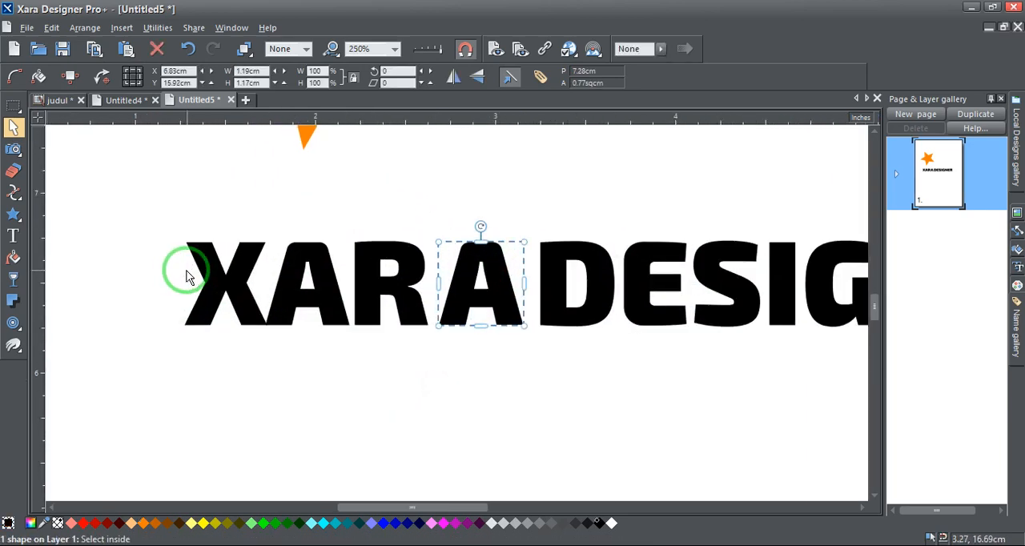
pyautogui.moveTo(446, 291); pyautogui.dragTo(452, 294)
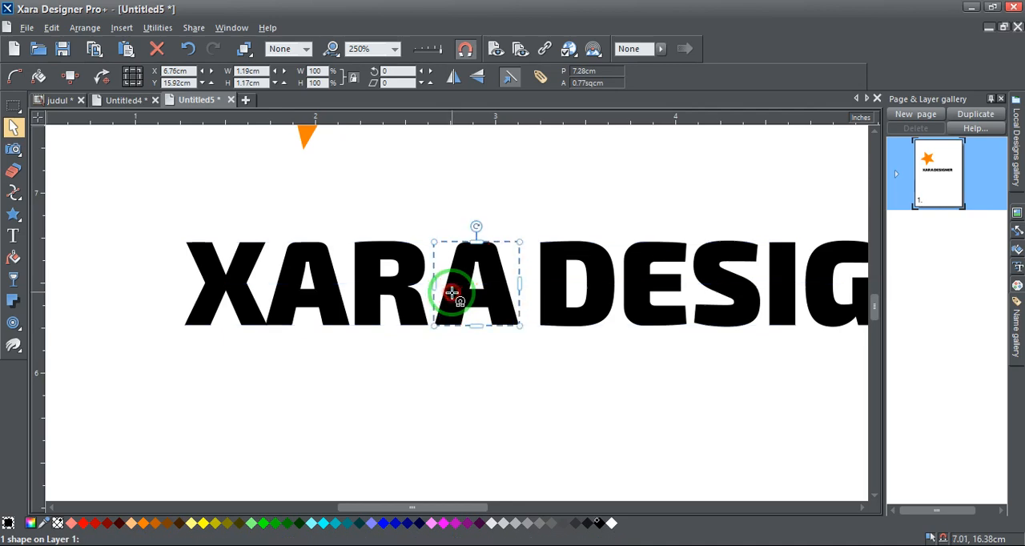
pyautogui.click(472, 302)
# Reshape the letter X by pulling its upper-left, lower-left and upper-right corners outward and widening the foot of its lower-right leg
pyautogui.doubleClick(218, 261)
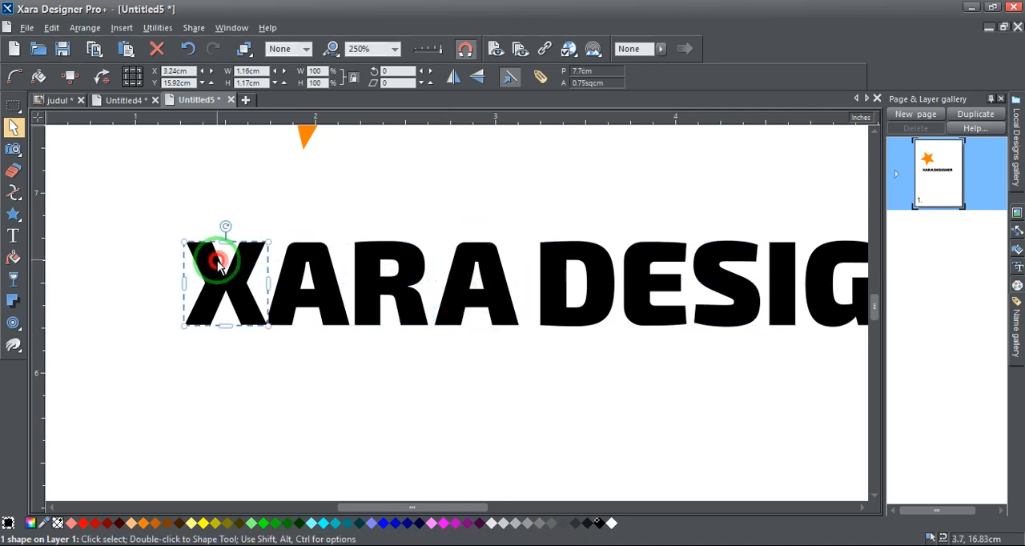
pyautogui.scroll(2, 180, 277)
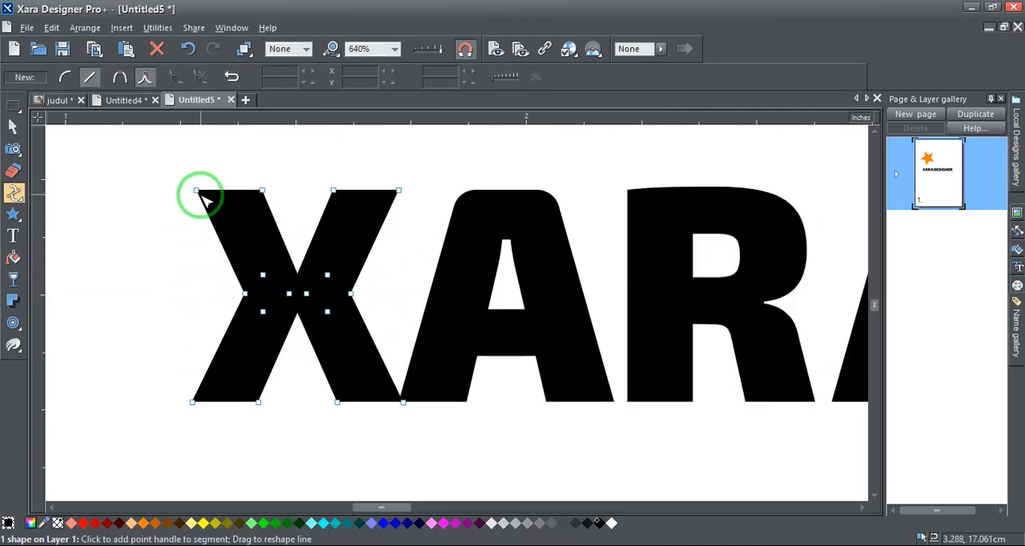
pyautogui.moveTo(196, 191); pyautogui.dragTo(148, 160)
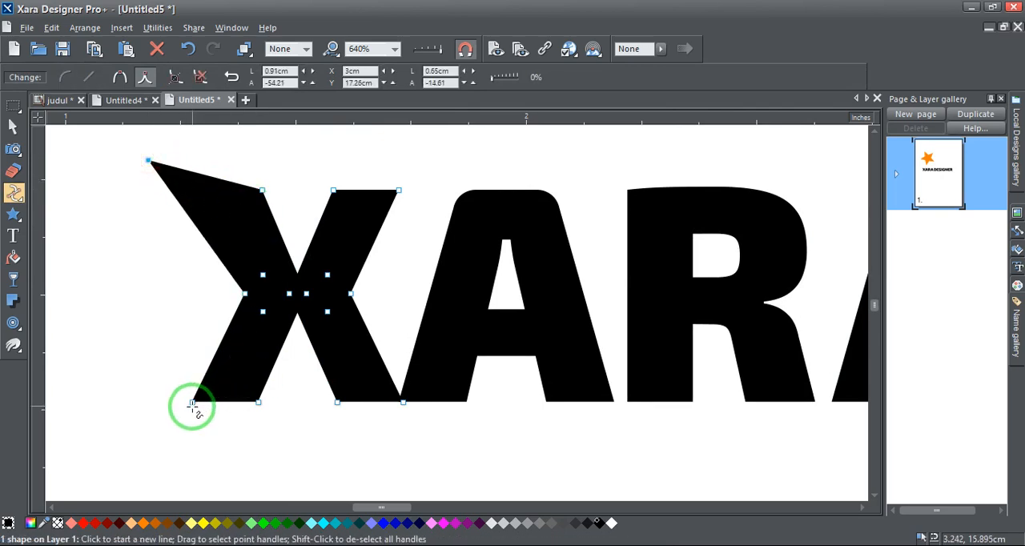
pyautogui.moveTo(192, 403); pyautogui.dragTo(153, 409)
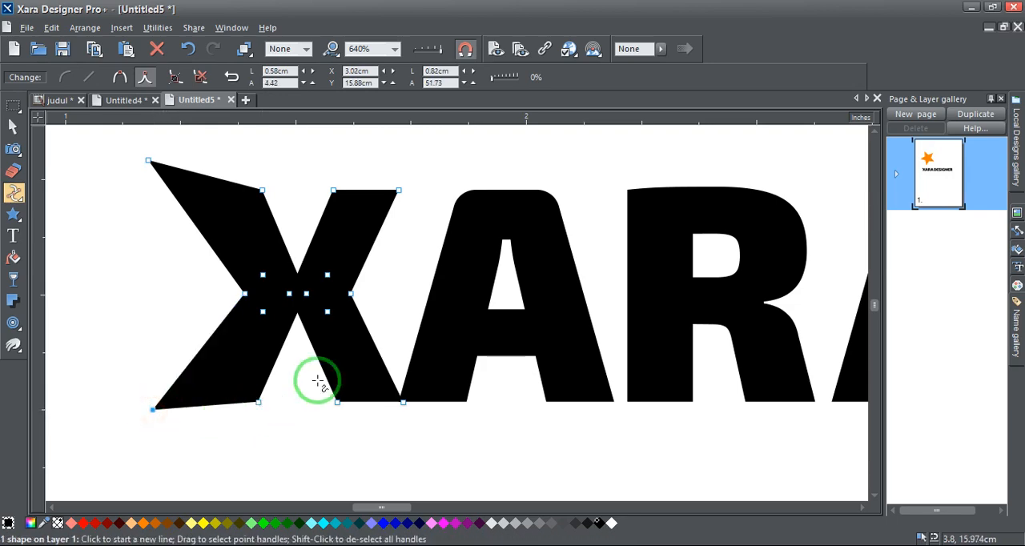
pyautogui.moveTo(399, 192); pyautogui.dragTo(427, 153)
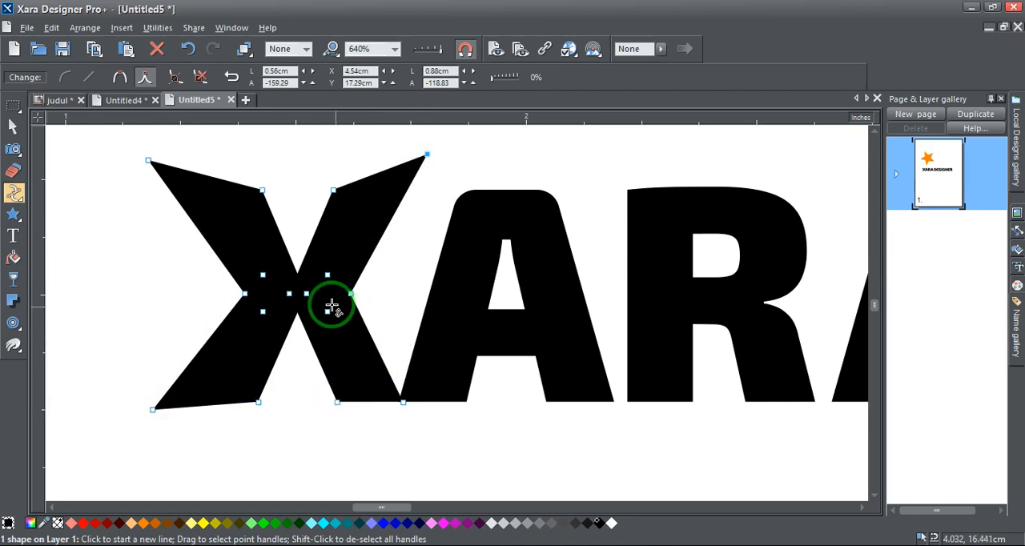
pyautogui.scroll(-3, 313, 297)
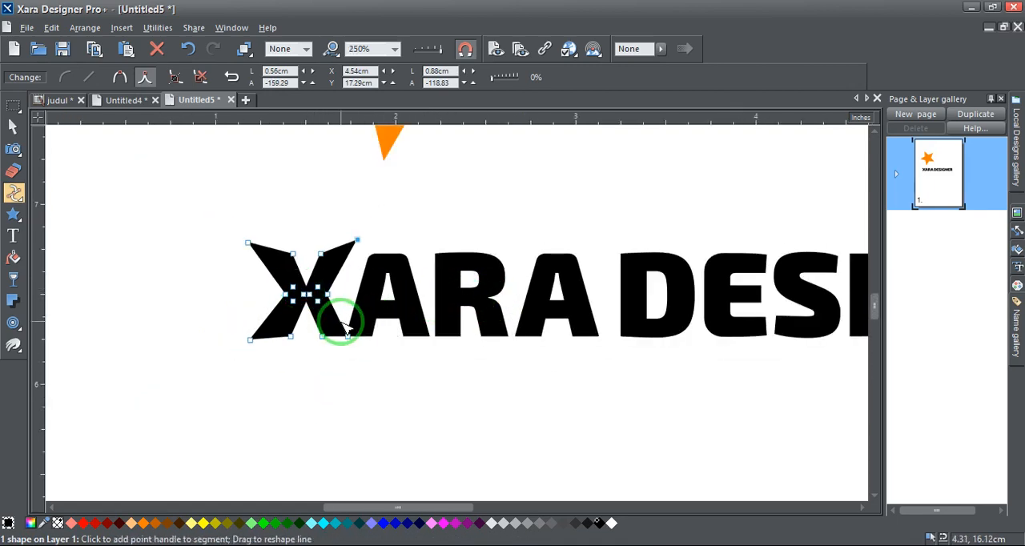
pyautogui.scroll(3, 339, 325)
pyautogui.moveTo(293, 362)
pyautogui.mouseDown()
pyautogui.moveTo(284, 372)
pyautogui.moveTo(281, 362)
pyautogui.mouseUp()
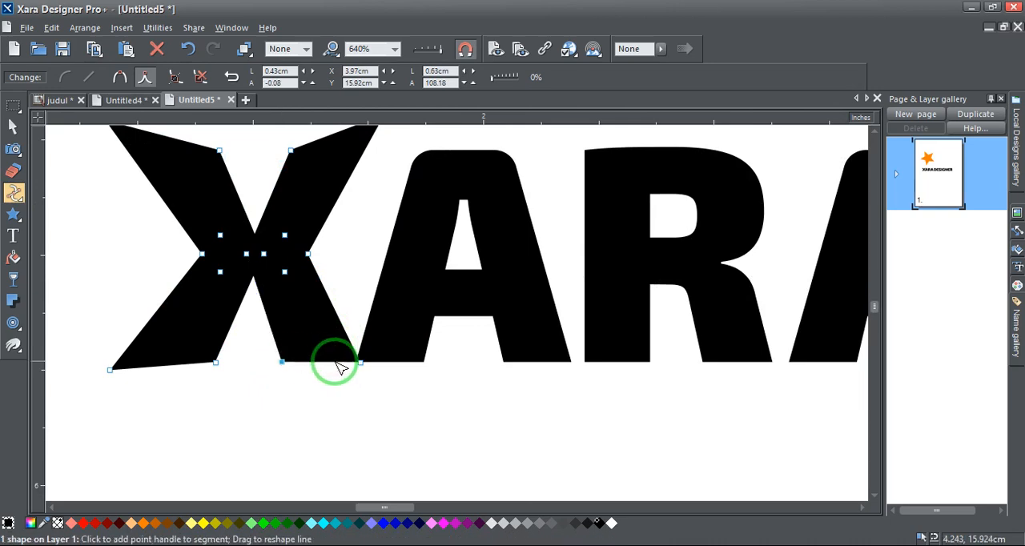
# Examine the reshaped X's edges at magnifications up to 25601%, and view the deselected XARA DESIGNER lettering as a whole
pyautogui.scroll(5, 280, 285)
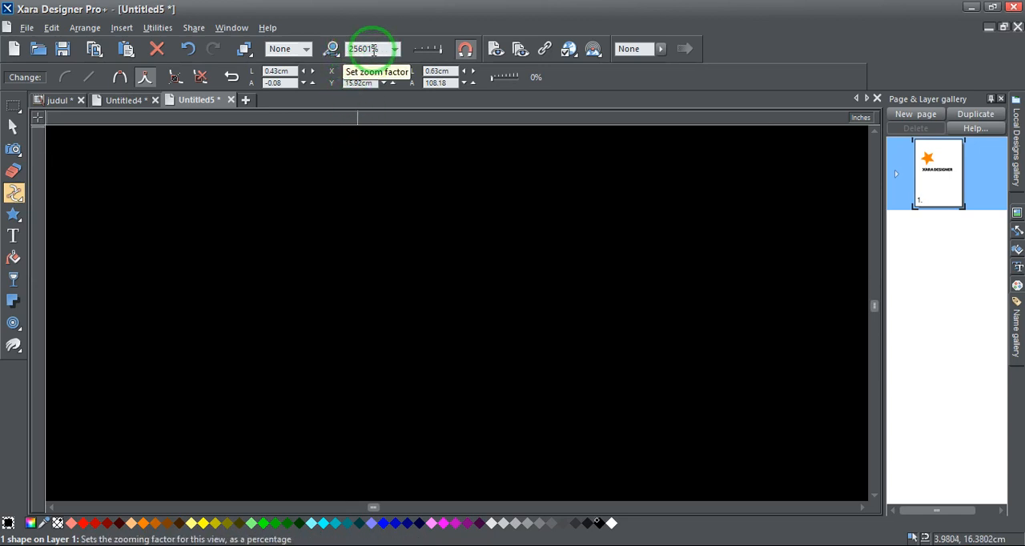
pyautogui.scroll(-3, 421, 211)
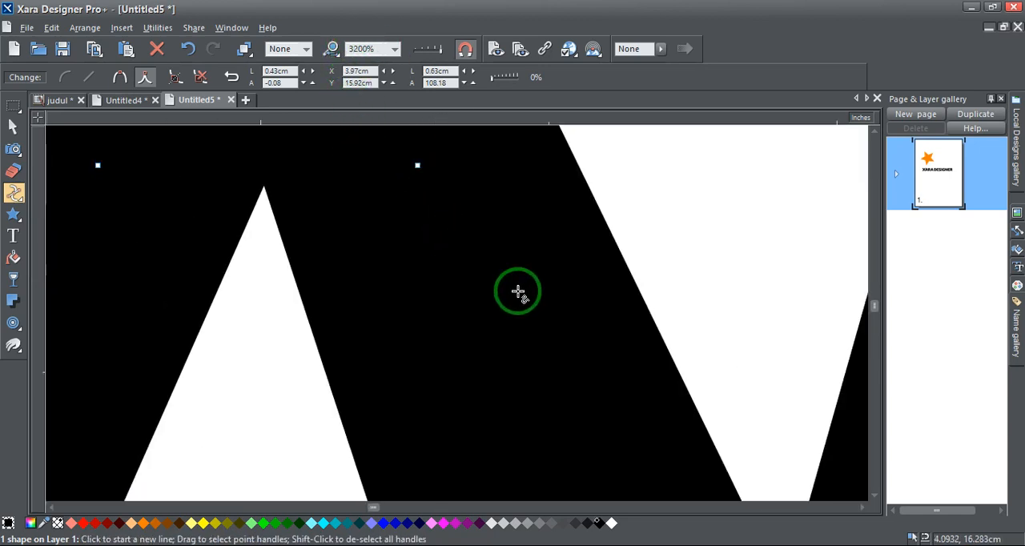
pyautogui.scroll(-2, 518, 291)
pyautogui.scroll(1, 528, 209)
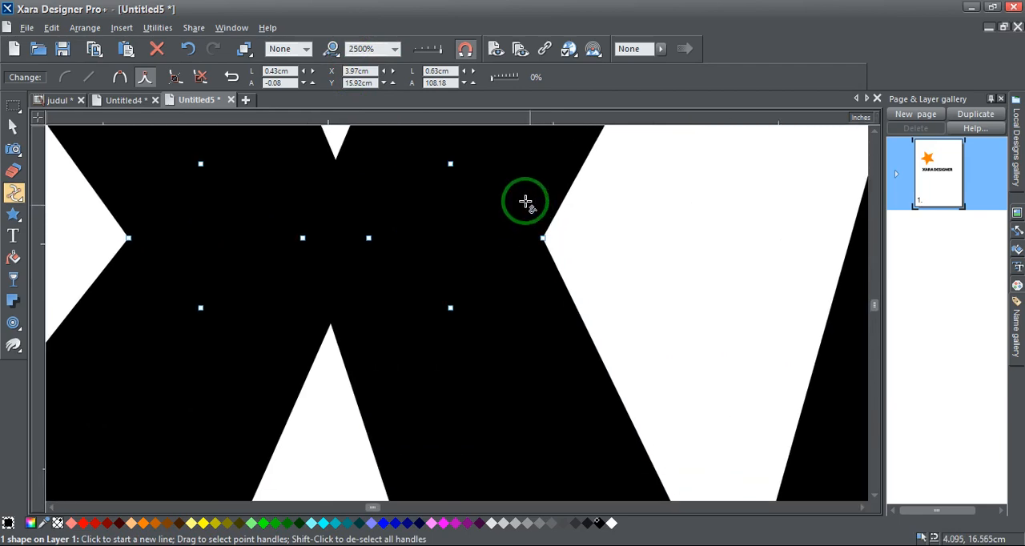
pyautogui.scroll(2, 555, 247)
pyautogui.scroll(2, 571, 320)
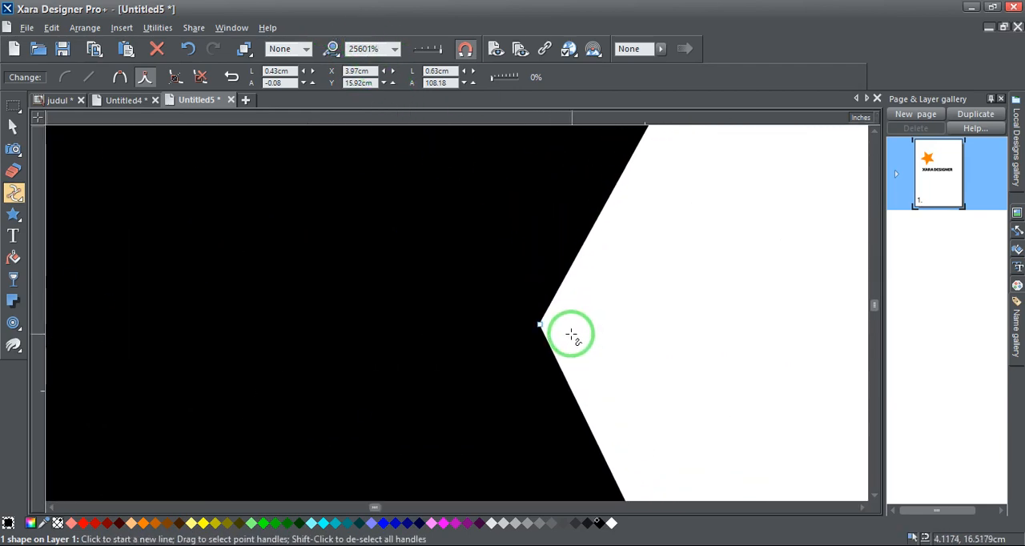
pyautogui.scroll(-2, 444, 309)
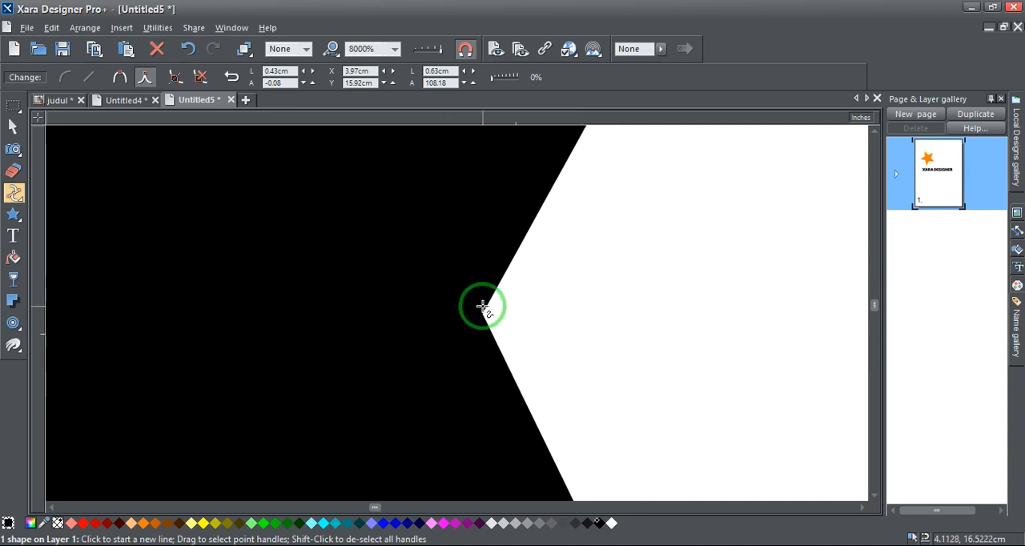
pyautogui.scroll(-5, 483, 306)
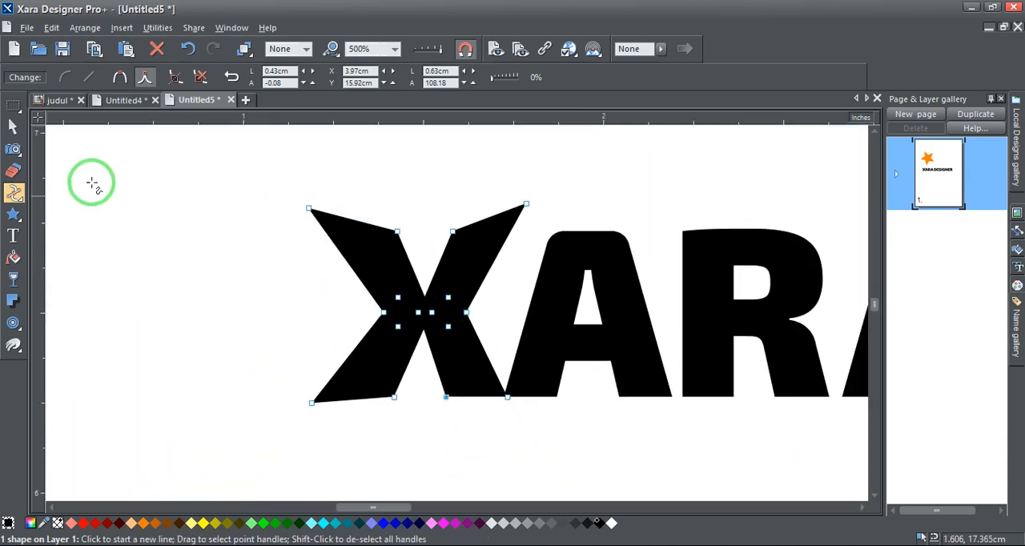
pyautogui.click(80, 156)
pyautogui.click(13, 129)
pyautogui.click(137, 193)
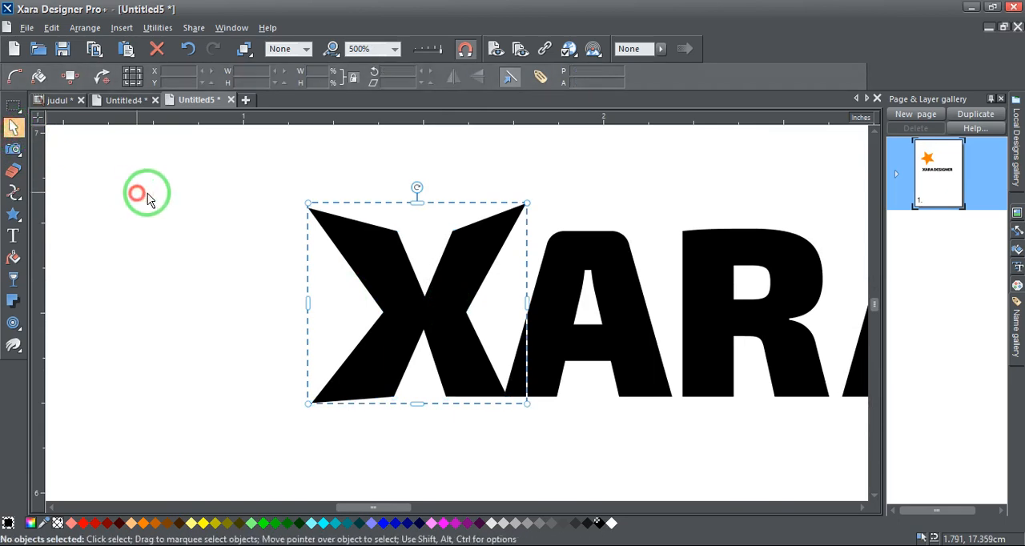
pyautogui.scroll(-2, 367, 274)
pyautogui.scroll(-1, 367, 274)
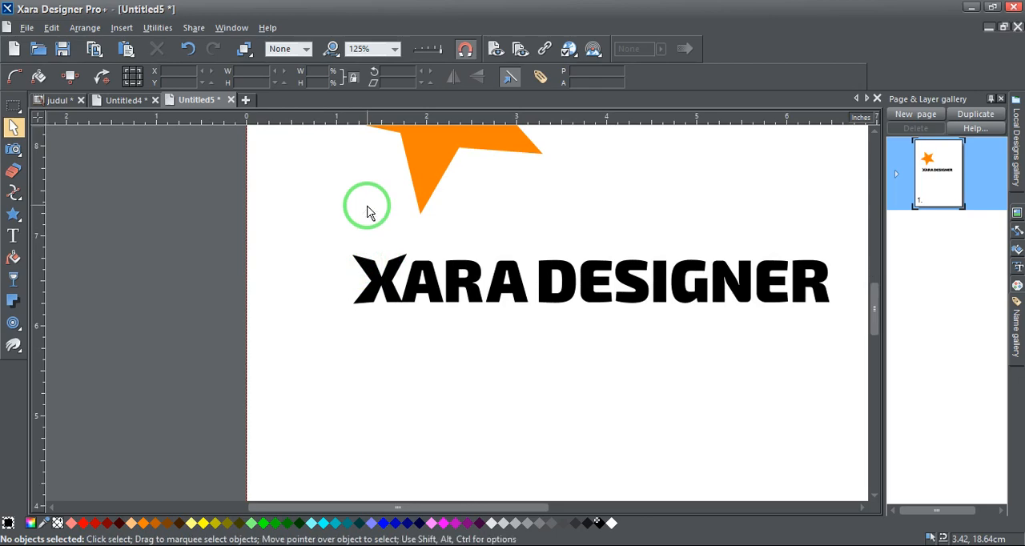
# Reshape the letter D of DESIGNER by pulling its upper-left and lower-left corners outward into points
pyautogui.click(556, 266)
pyautogui.scroll(3, 570, 276)
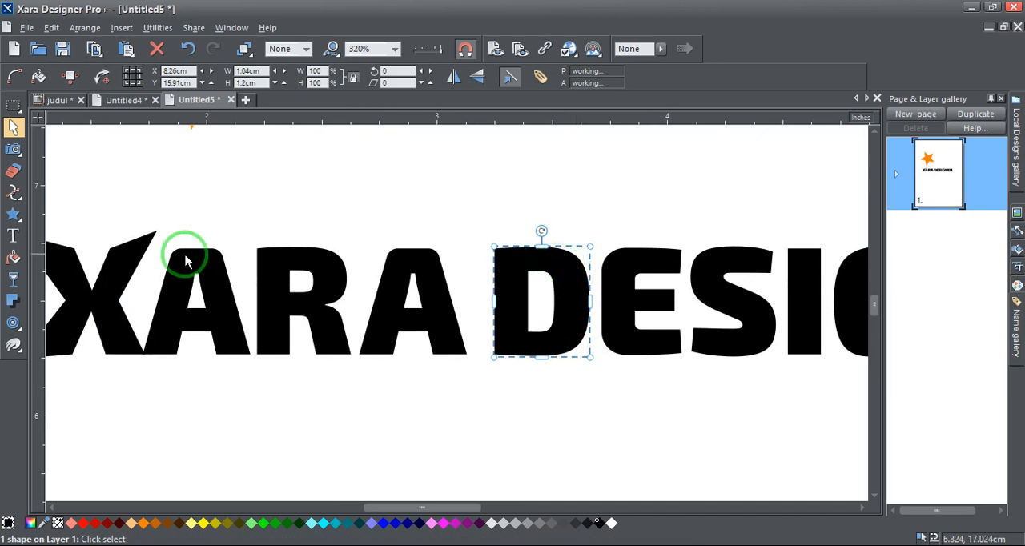
pyautogui.click(13, 192)
pyautogui.scroll(2, 572, 255)
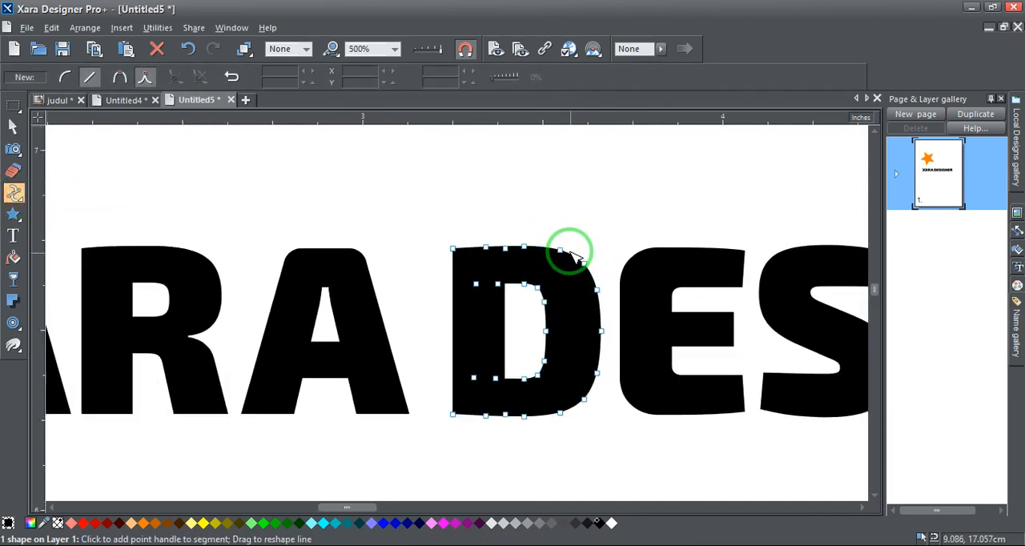
pyautogui.scroll(2, 570, 254)
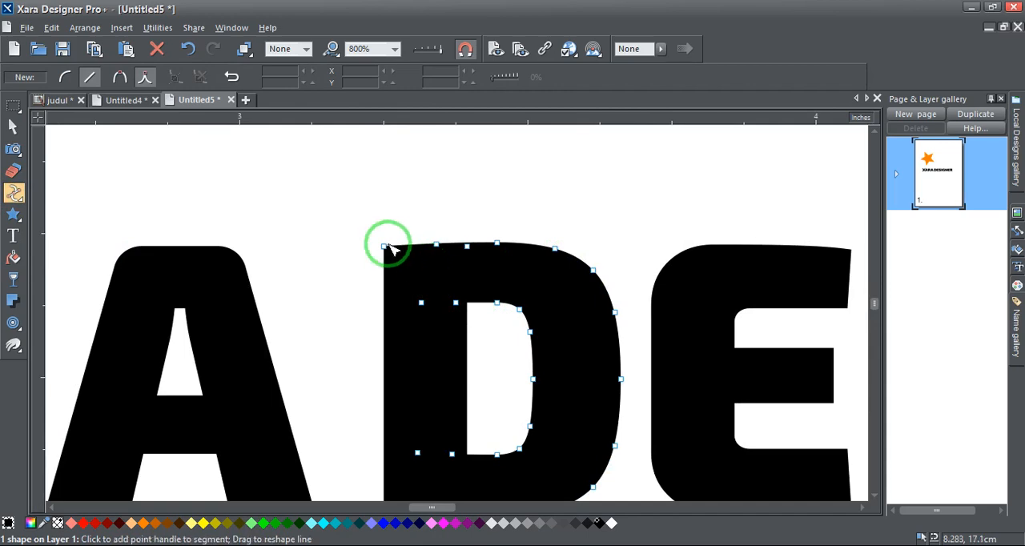
pyautogui.moveTo(384, 245); pyautogui.dragTo(361, 218)
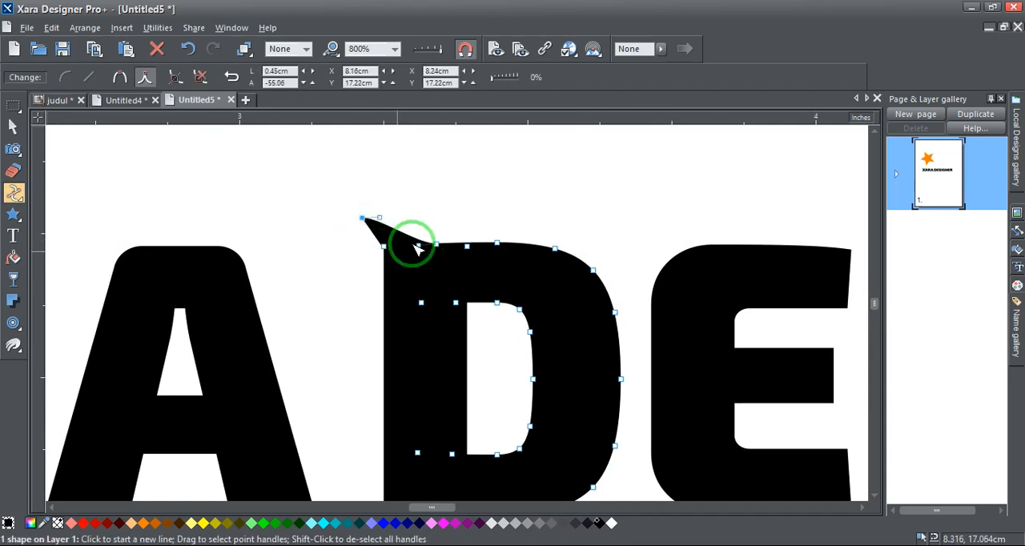
pyautogui.scroll(-2, 417, 248)
pyautogui.moveTo(450, 349); pyautogui.dragTo(449, 377)
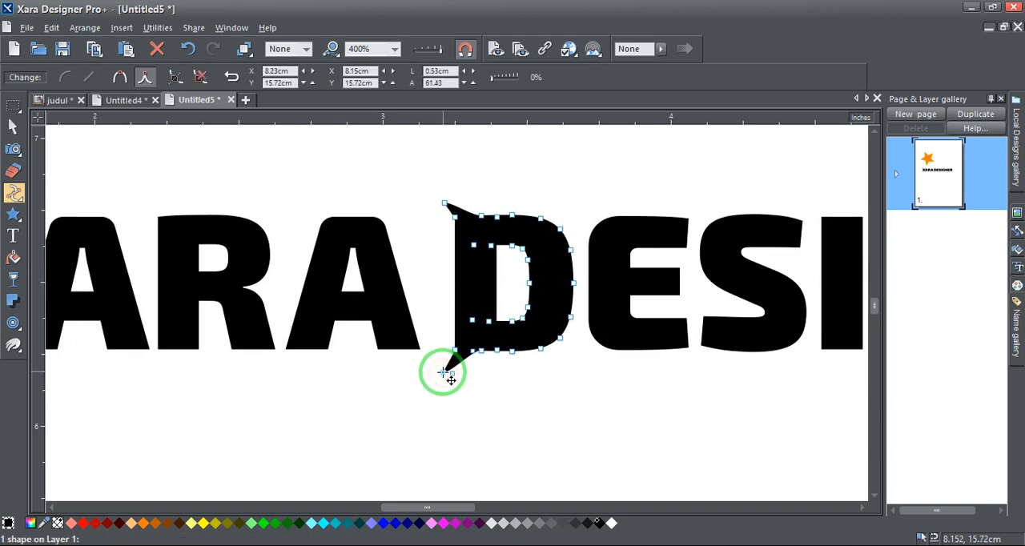
# Pull the D's lower-right and upper-right curve points outward into spikes and deselect the letter
pyautogui.moveTo(561, 340); pyautogui.dragTo(573, 359)
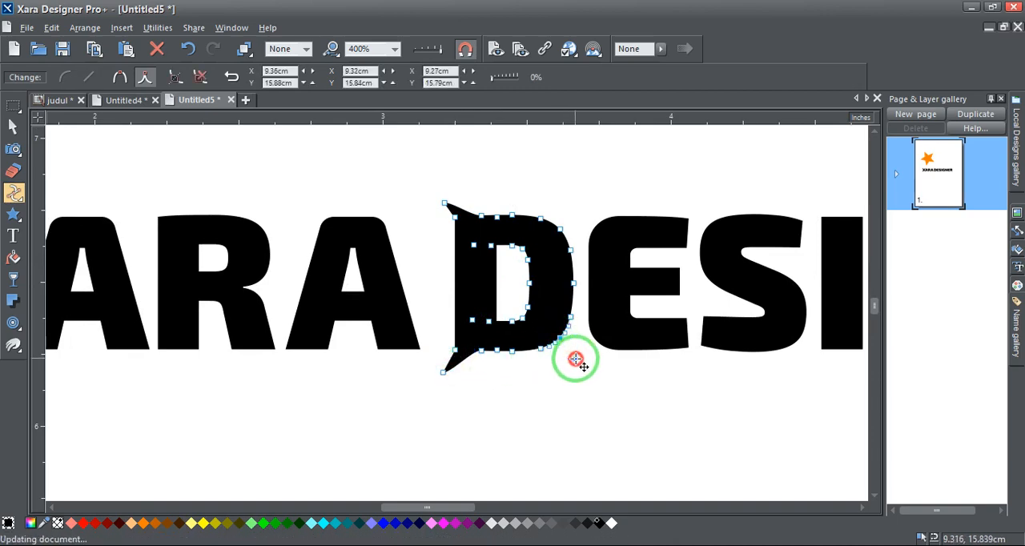
pyautogui.moveTo(563, 232); pyautogui.dragTo(579, 211)
pyautogui.scroll(-2, 579, 211)
pyautogui.scroll(-3, 321, 271)
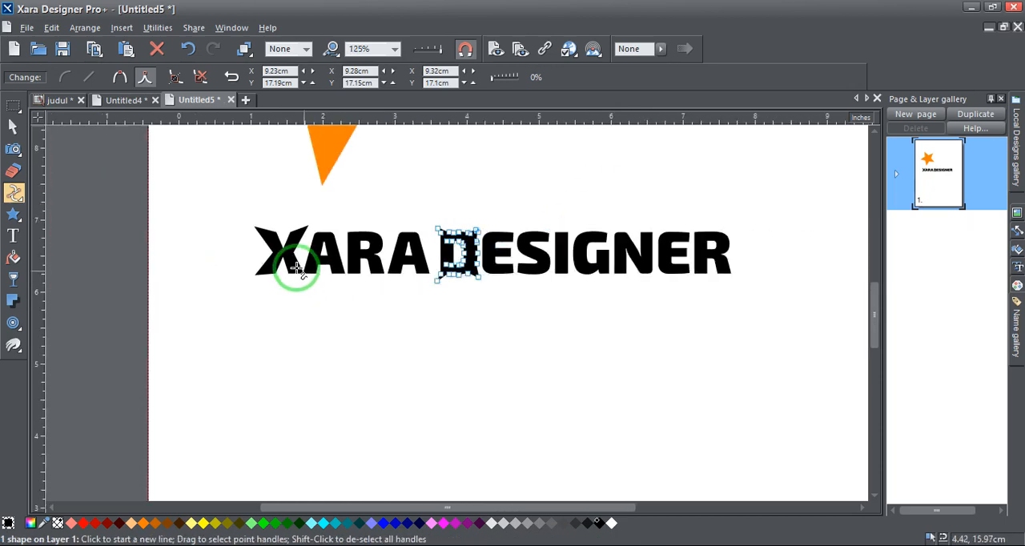
pyautogui.click(13, 127)
pyautogui.click(342, 321)
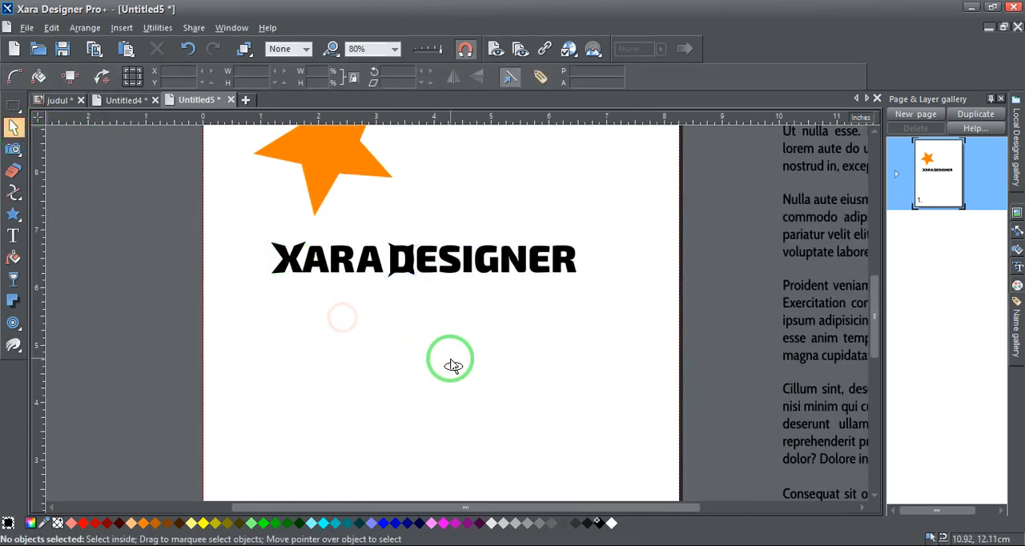
# Move the paragraph text area beside the page slightly closer to it, to about X 23.8 cm
pyautogui.scroll(-2, 452, 364)
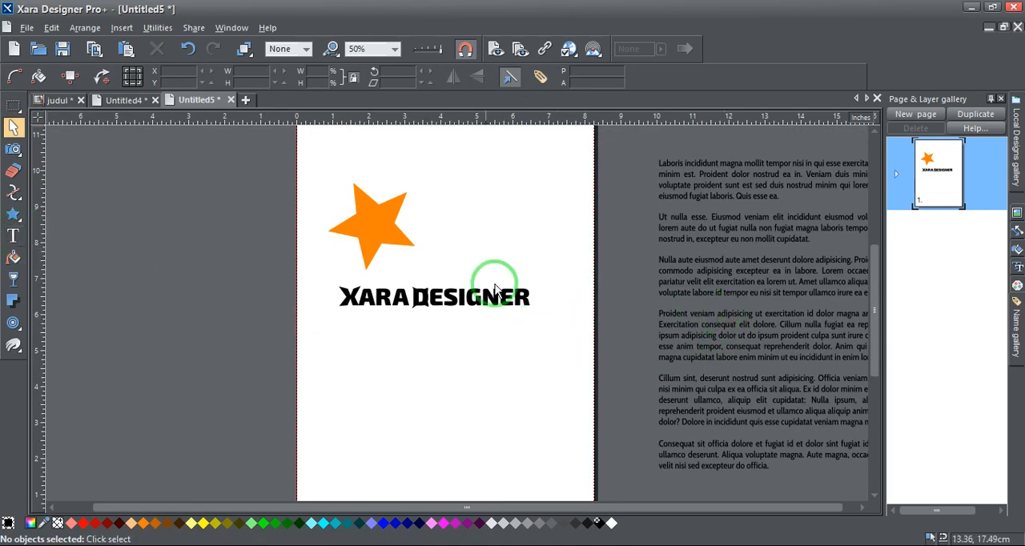
pyautogui.click(709, 259)
pyautogui.moveTo(716, 258); pyautogui.dragTo(689, 244)
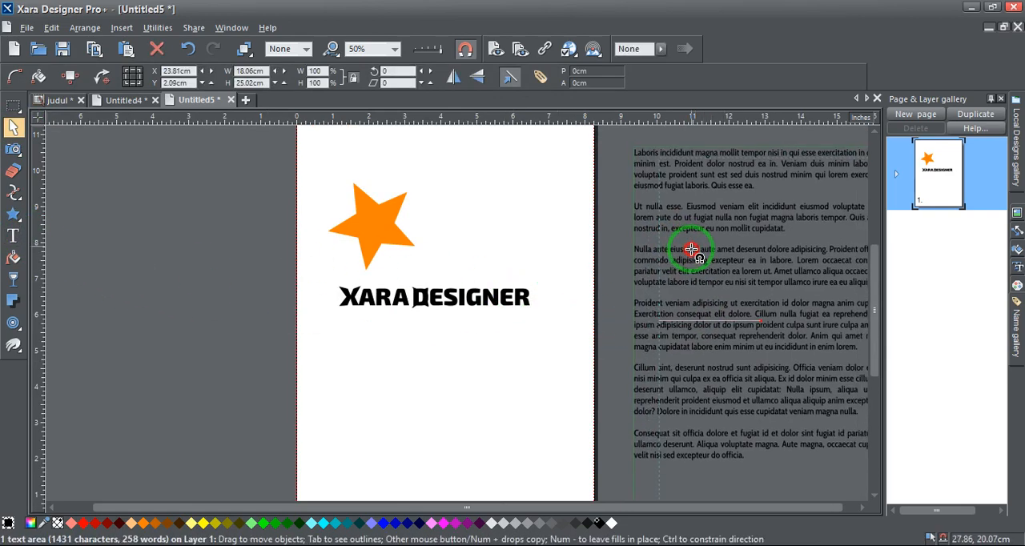
# Delete all the XARA DESIGNER letter shapes from the page
pyautogui.moveTo(548, 325); pyautogui.dragTo(280, 272)
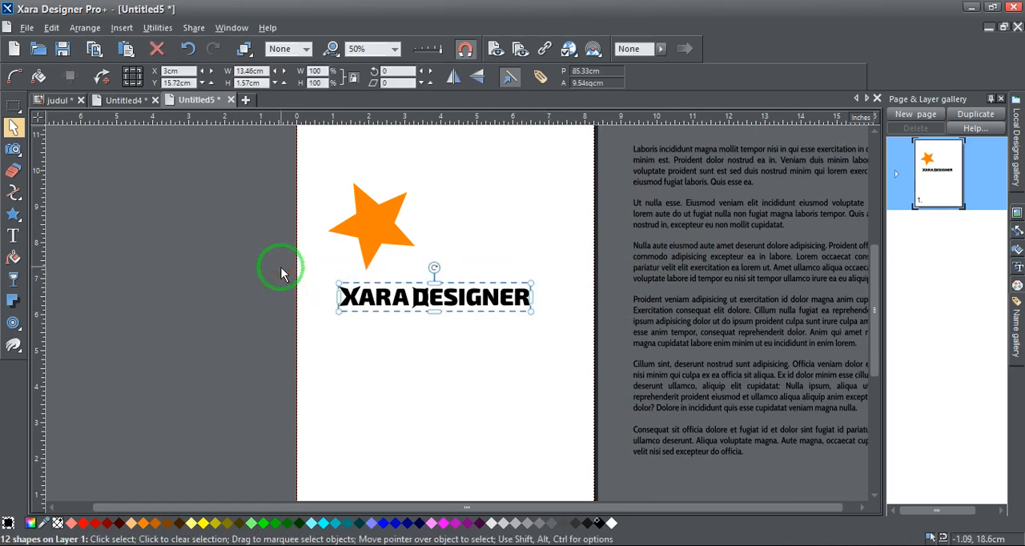
pyautogui.click(440, 301)
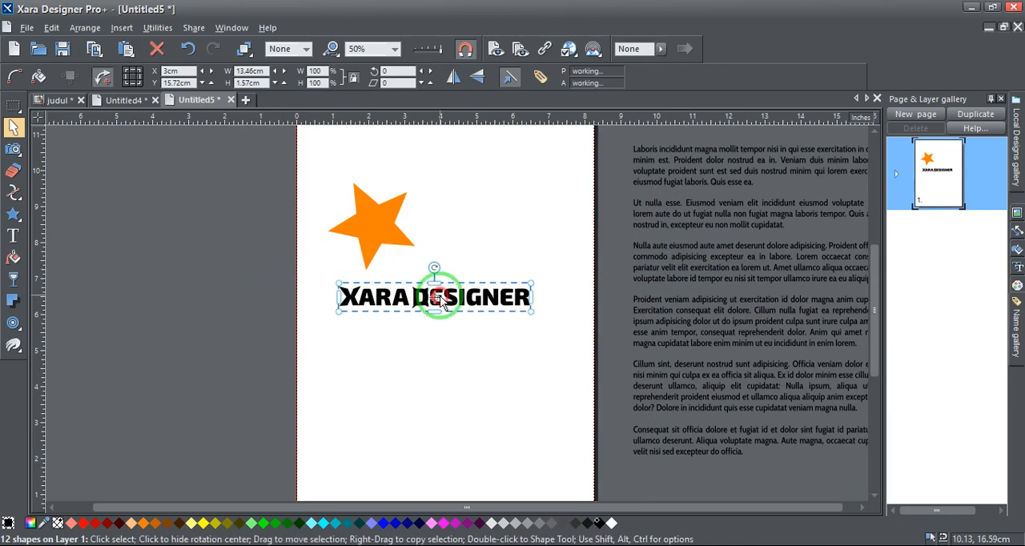
pyautogui.scroll(5, 382, 305)
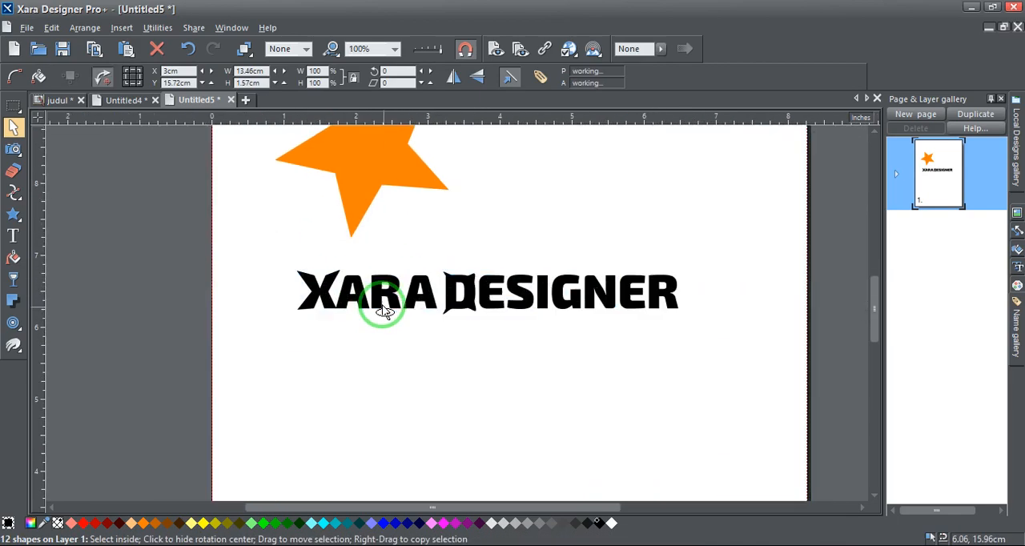
pyautogui.click(366, 359)
pyautogui.scroll(-3, 322, 260)
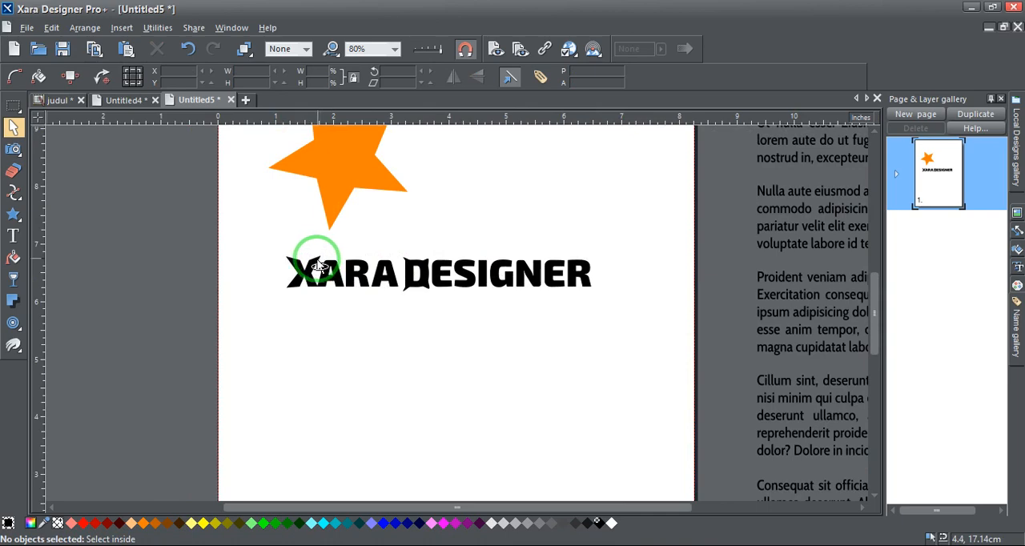
pyautogui.scroll(-2, 318, 266)
pyautogui.moveTo(298, 255); pyautogui.dragTo(516, 322)
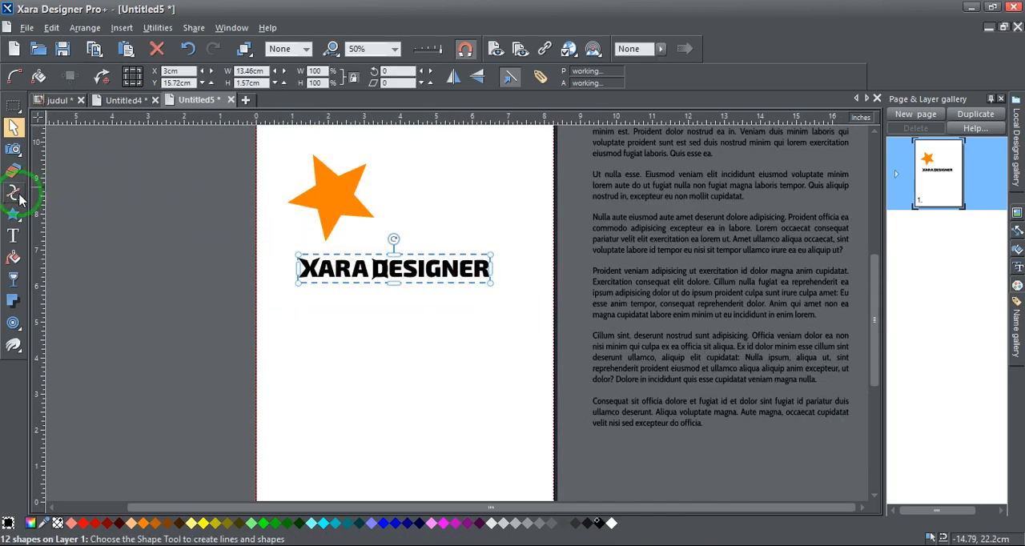
pyautogui.moveTo(13, 193)
pyautogui.press('Delete')
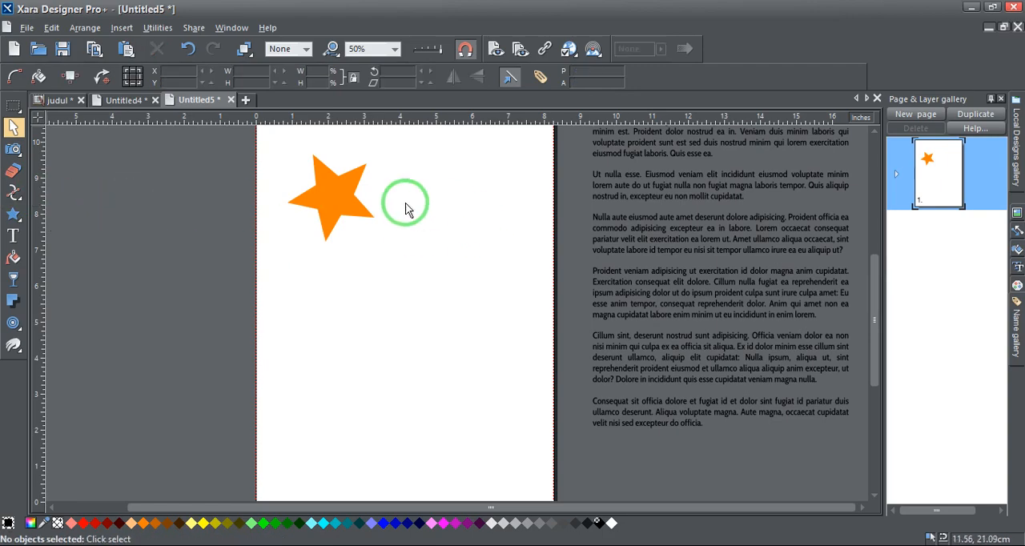
# Move the paragraph text area onto the page around the orange star, at X 1.47 cm and Y 2.34 cm
pyautogui.moveTo(626, 217); pyautogui.dragTo(459, 204)
pyautogui.click(617, 220)
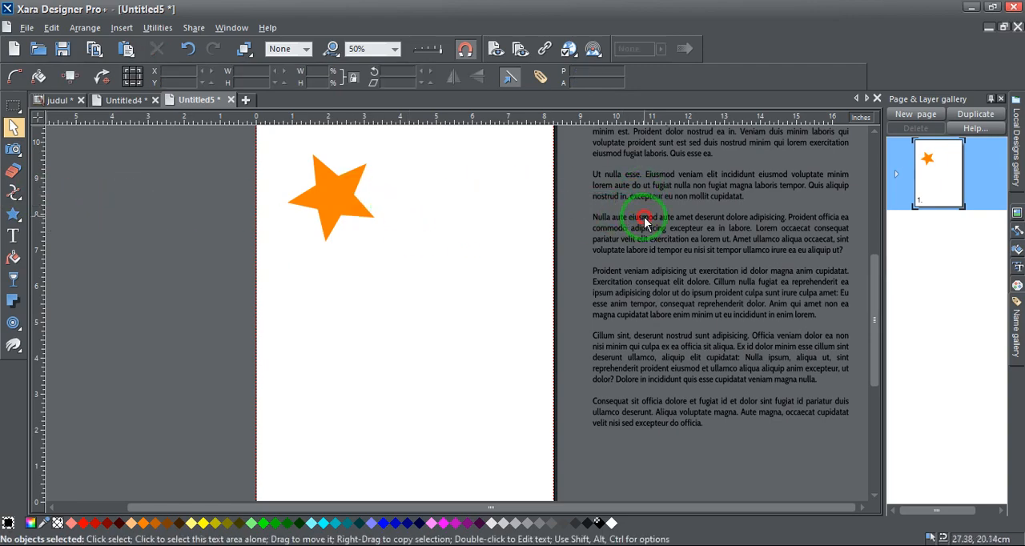
pyautogui.moveTo(617, 219); pyautogui.dragTo(326, 229)
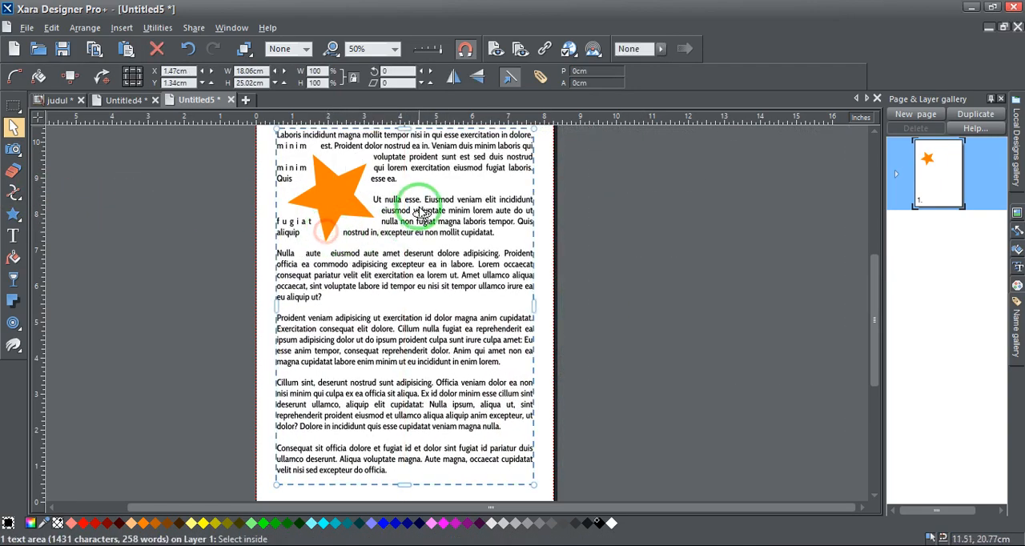
pyautogui.scroll(-1, 421, 207)
pyautogui.moveTo(430, 182); pyautogui.dragTo(429, 174)
pyautogui.scroll(2, 368, 168)
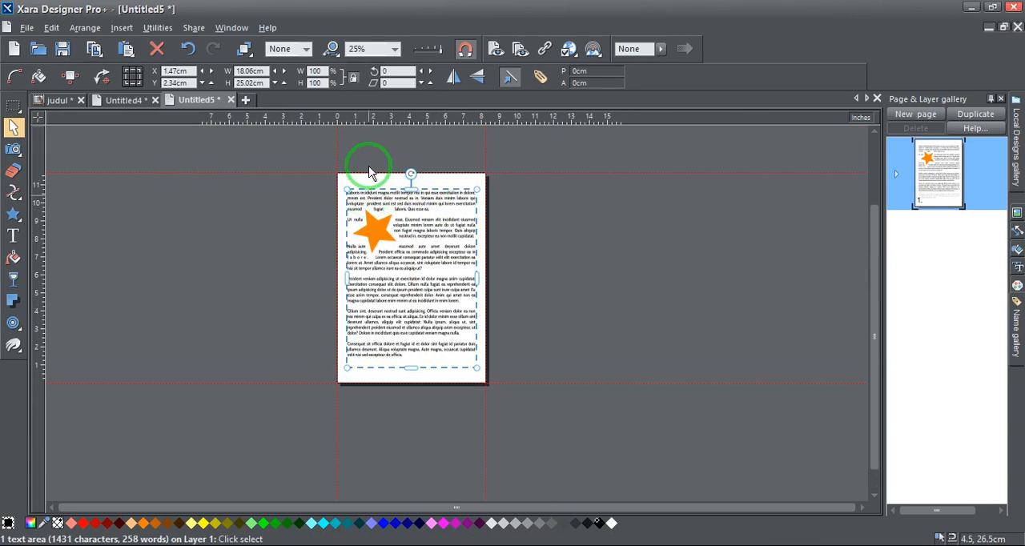
pyautogui.scroll(1, 369, 176)
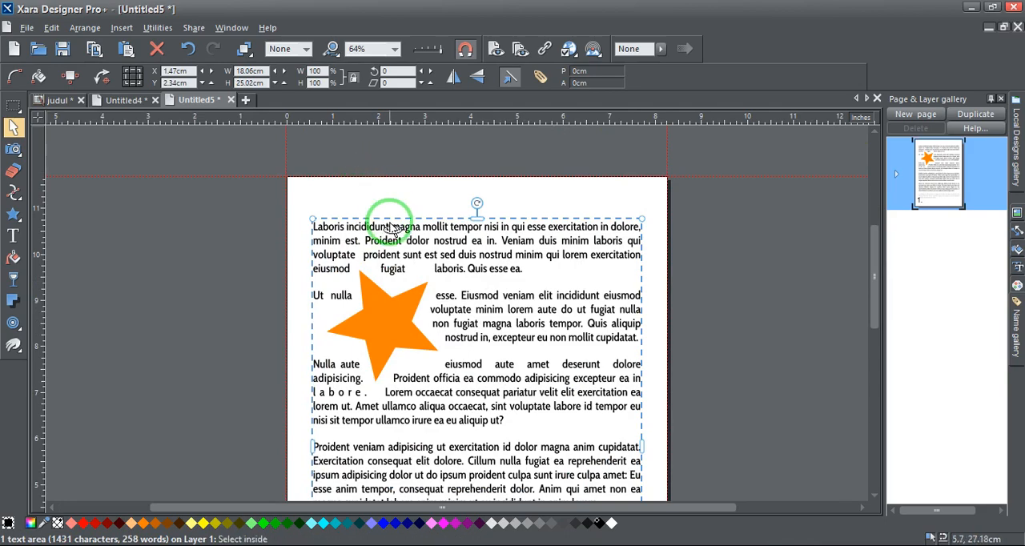
pyautogui.moveTo(389, 230); pyautogui.dragTo(389, 232)
pyautogui.scroll(-3, 404, 224)
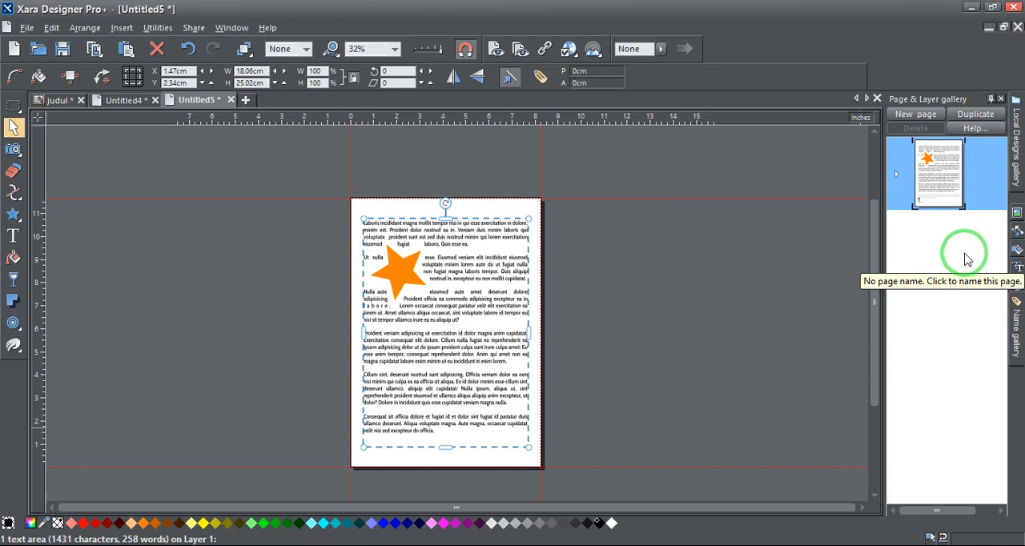
# Add two new blank pages after the page with the text and star
pyautogui.click(915, 114)
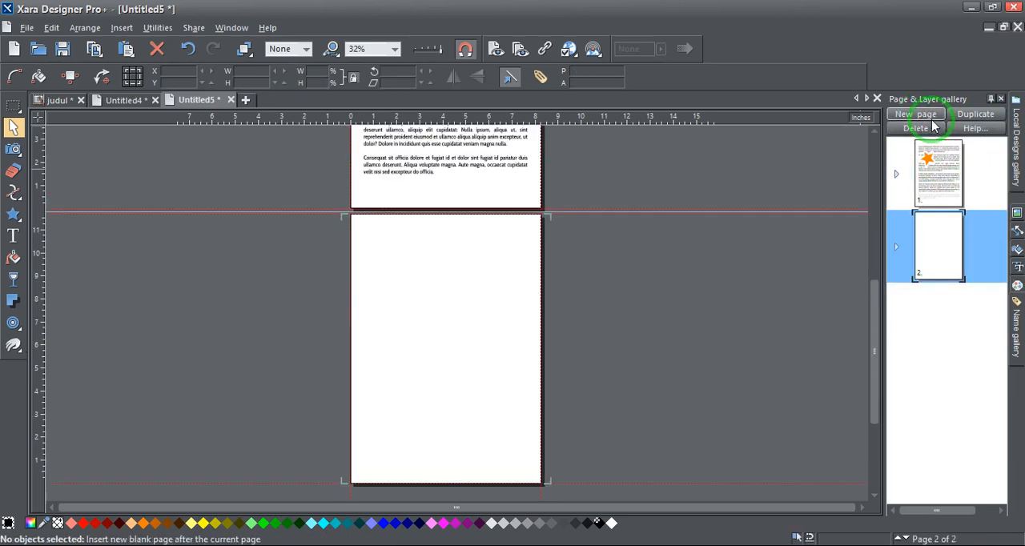
pyautogui.click(931, 118)
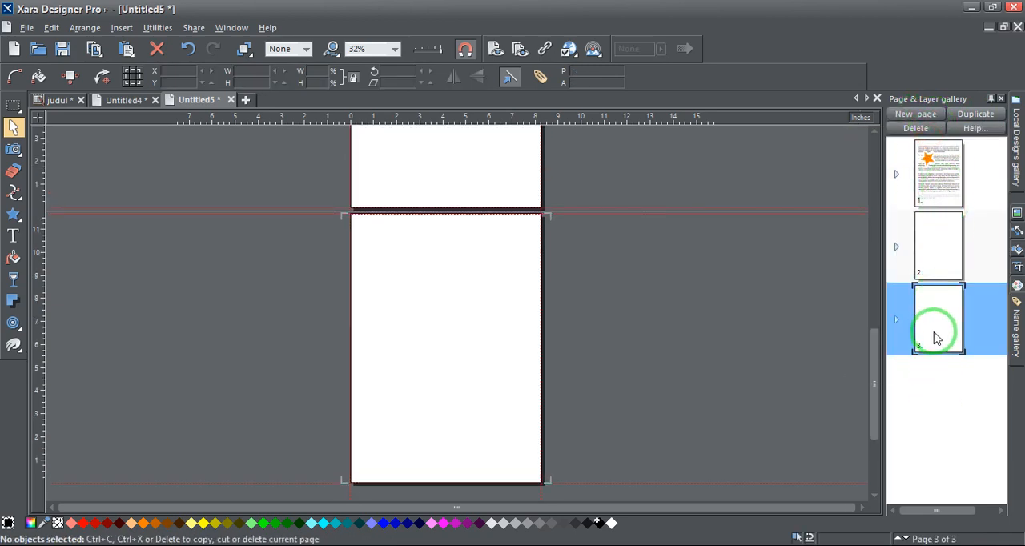
pyautogui.rightClick(636, 269)
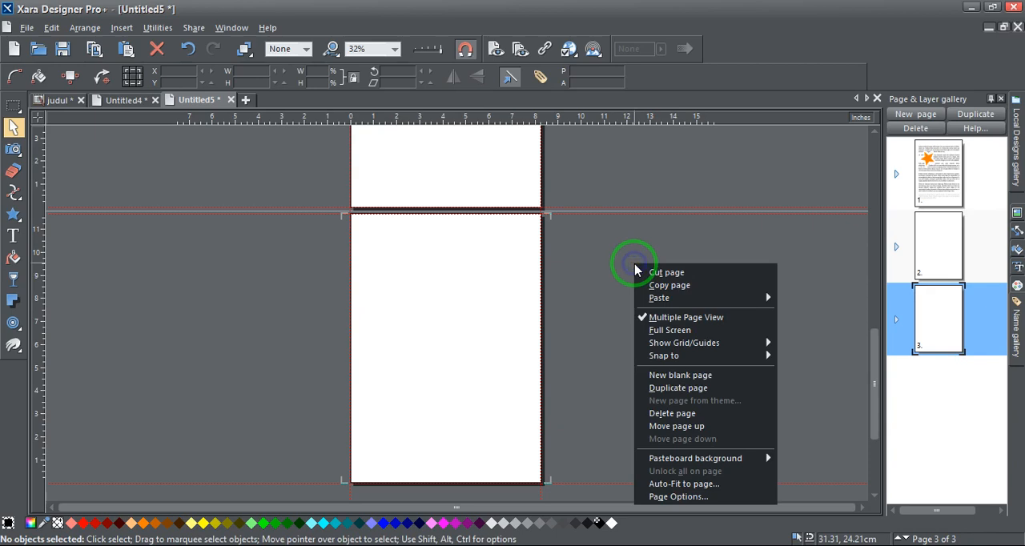
pyautogui.click(590, 296)
# Turn off Multiple Page View and show pages 2, 3 and 1 individually
pyautogui.scroll(10, 579, 302)
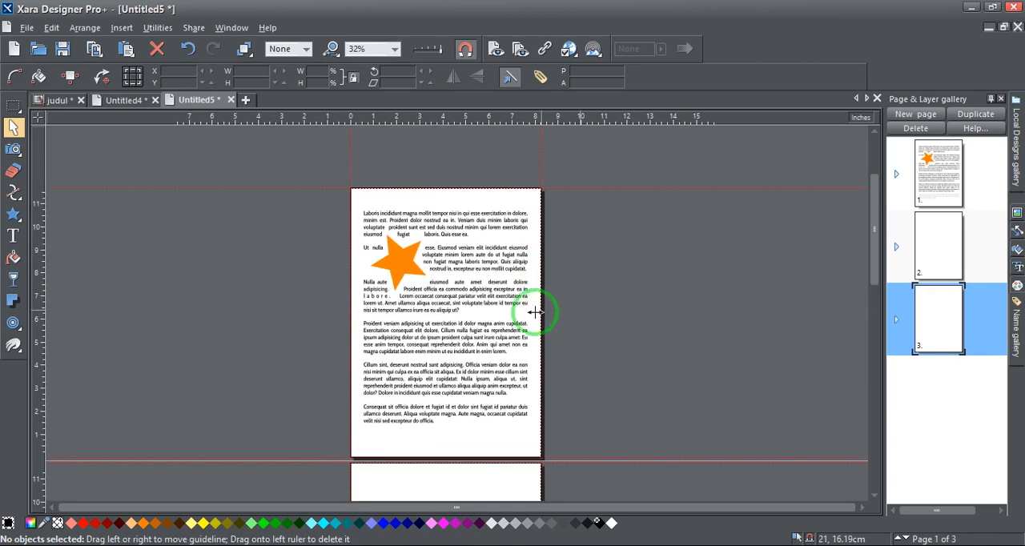
pyautogui.scroll(-2, 480, 352)
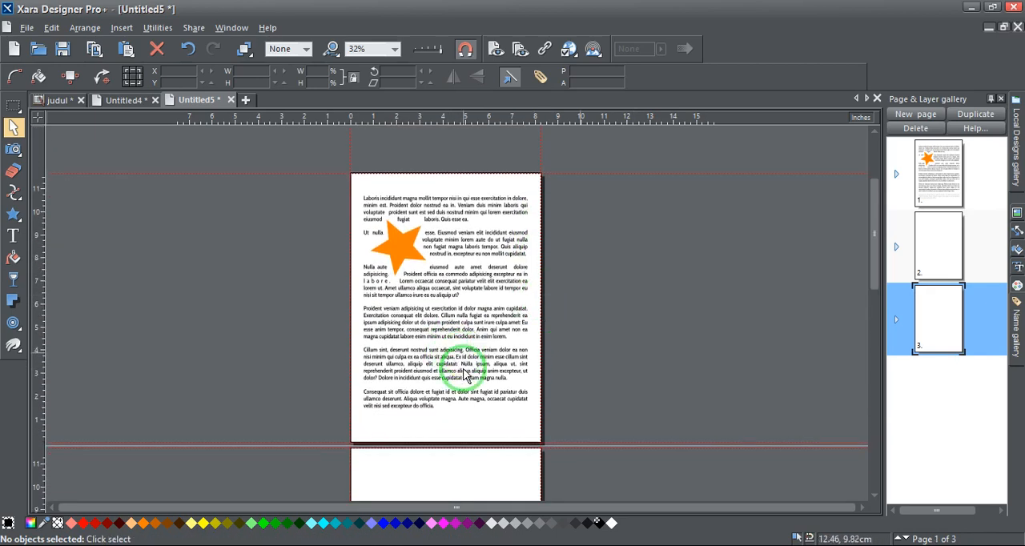
pyautogui.rightClick(629, 257)
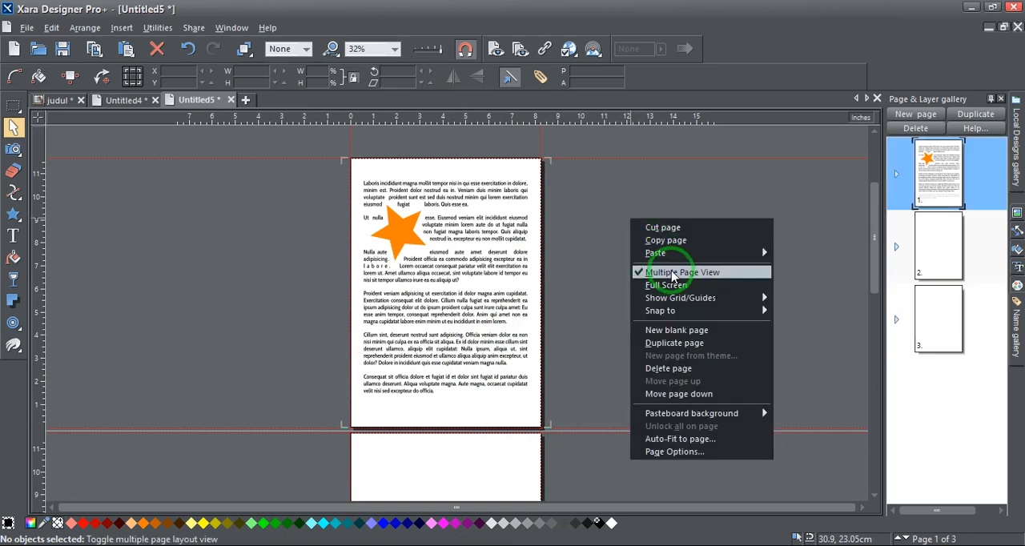
pyautogui.click(641, 273)
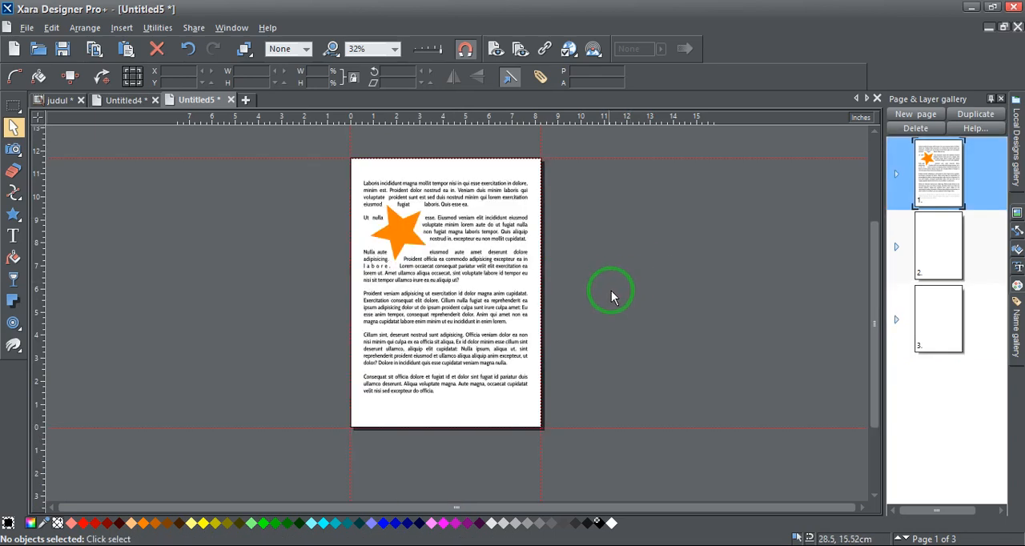
pyautogui.click(926, 251)
pyautogui.click(926, 311)
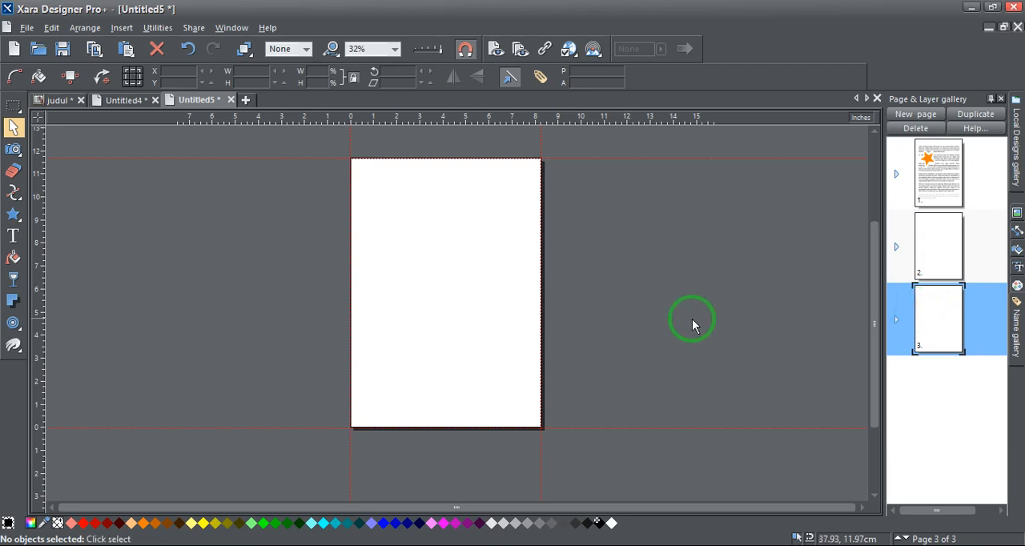
pyautogui.click(918, 277)
pyautogui.click(927, 196)
# Turn Multiple Page View back on and look through the three stacked pages, ending at page 1
pyautogui.rightClick(677, 225)
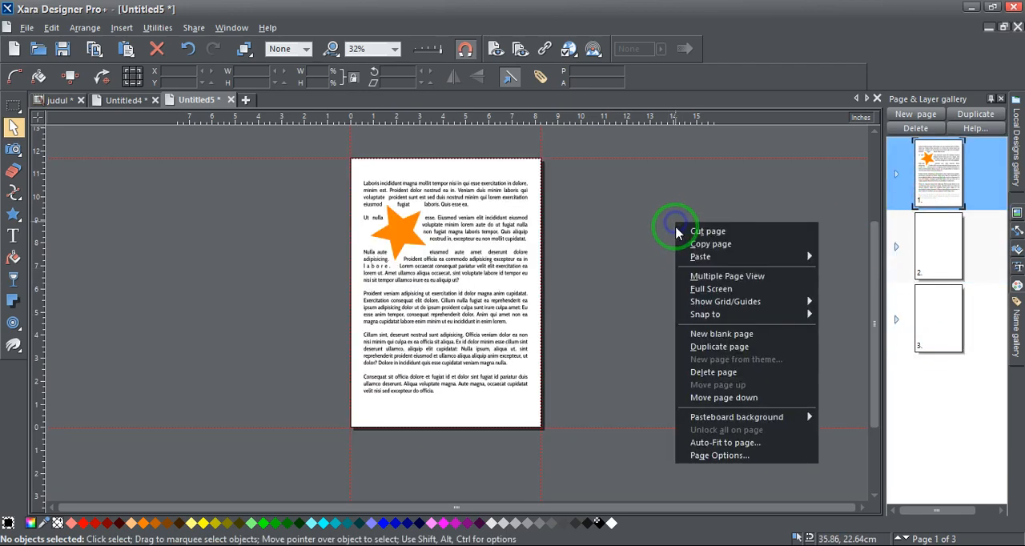
pyautogui.click(716, 276)
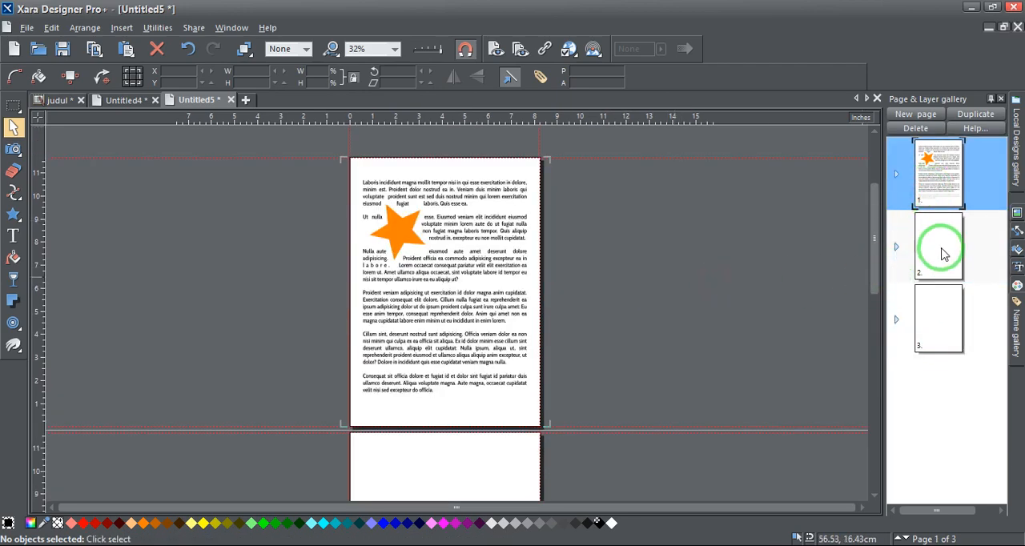
pyautogui.click(941, 253)
pyautogui.click(923, 315)
pyautogui.click(673, 294)
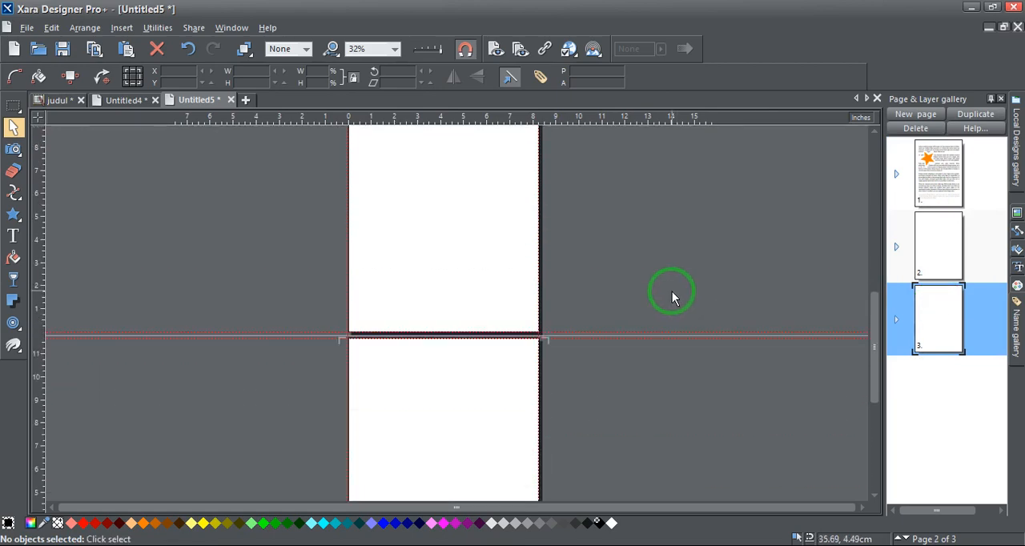
pyautogui.scroll(-1, 672, 296)
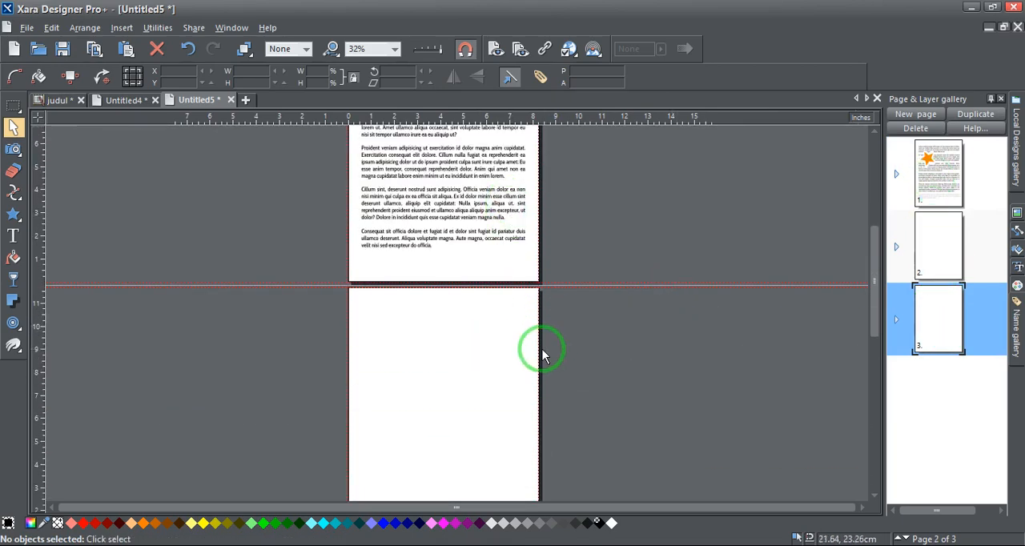
pyautogui.scroll(2, 542, 356)
pyautogui.scroll(-3, 533, 354)
pyautogui.scroll(2, 533, 349)
pyautogui.scroll(-2, 595, 336)
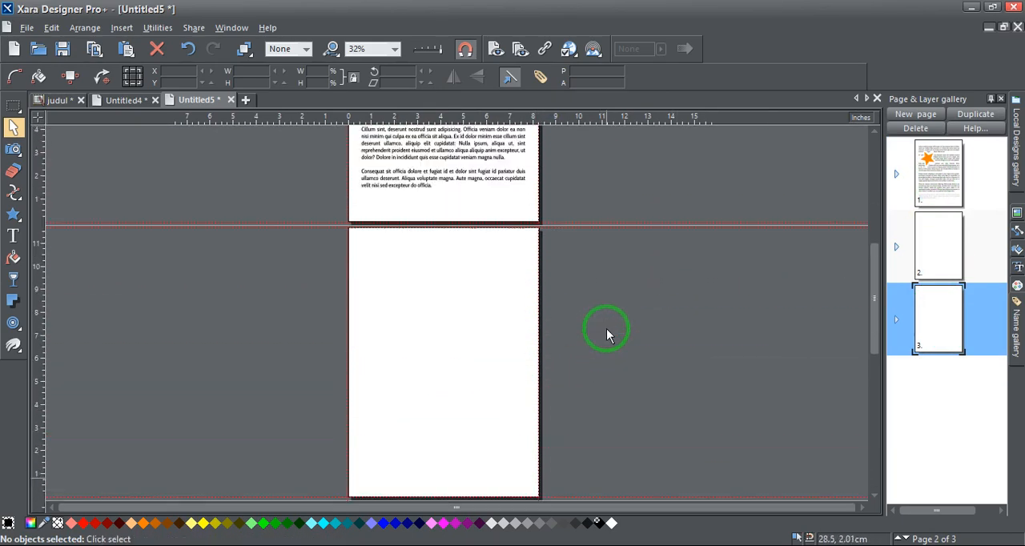
pyautogui.scroll(4, 606, 335)
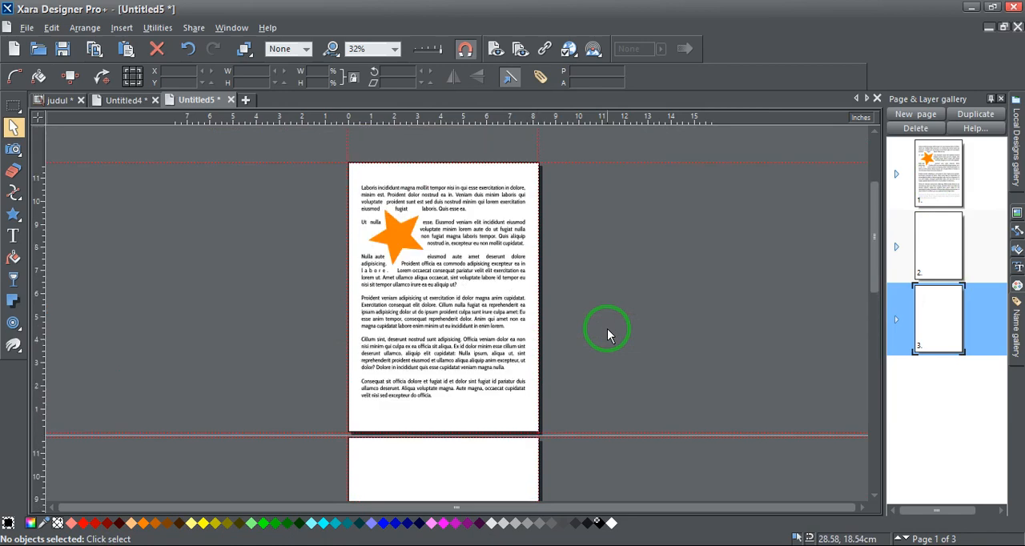
# Change the orange star in the paragraph text to a shape with 3 sides
pyautogui.click(464, 240)
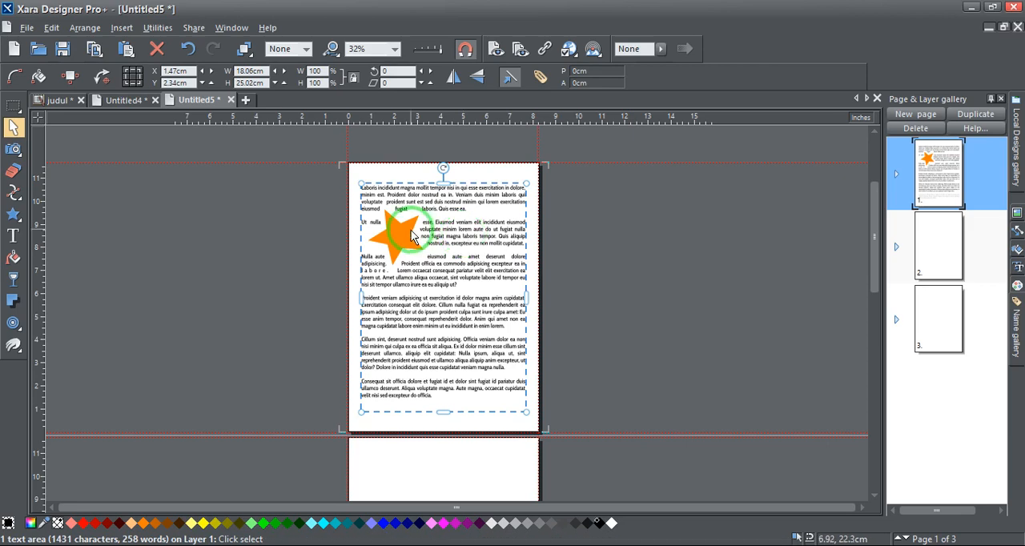
pyautogui.click(408, 231)
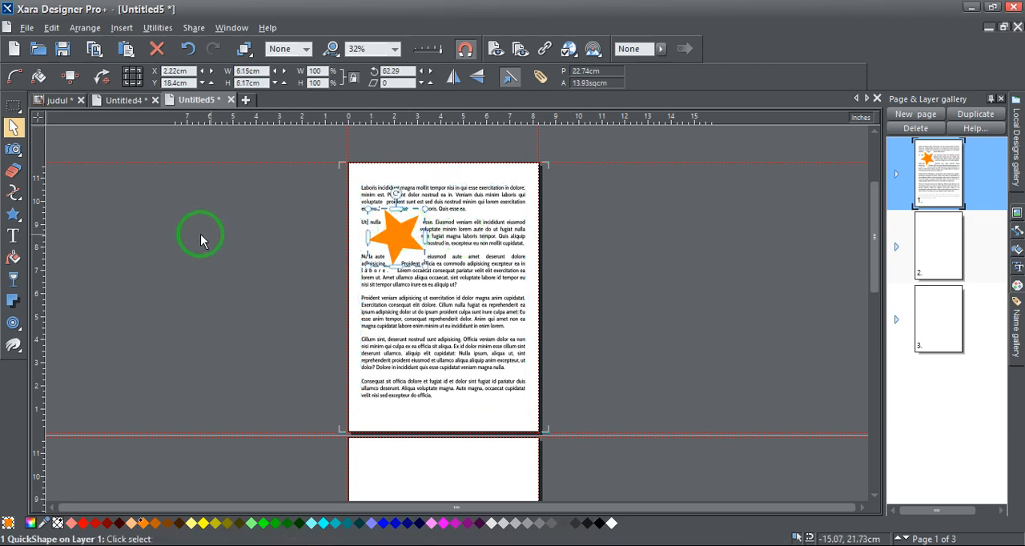
pyautogui.click(13, 214)
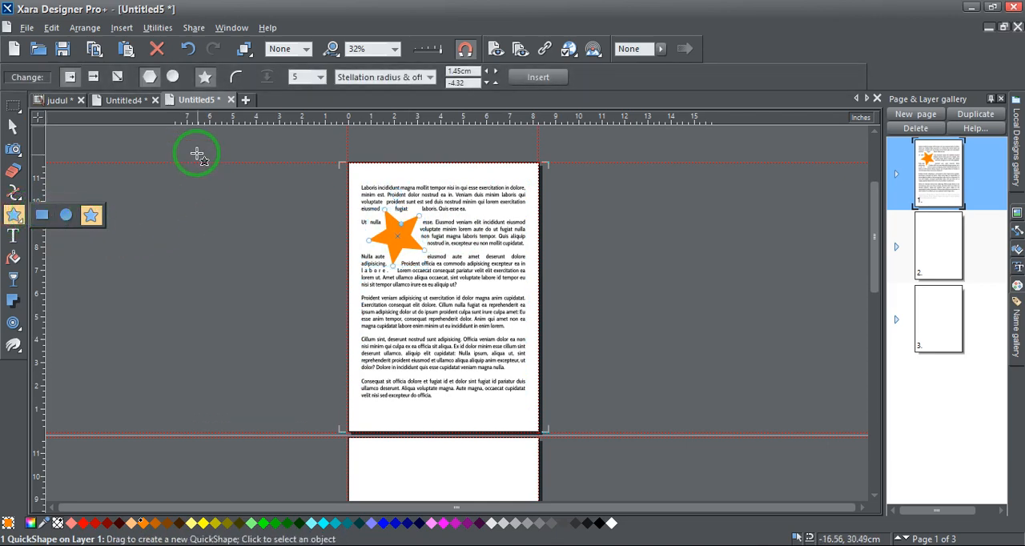
pyautogui.click(317, 77)
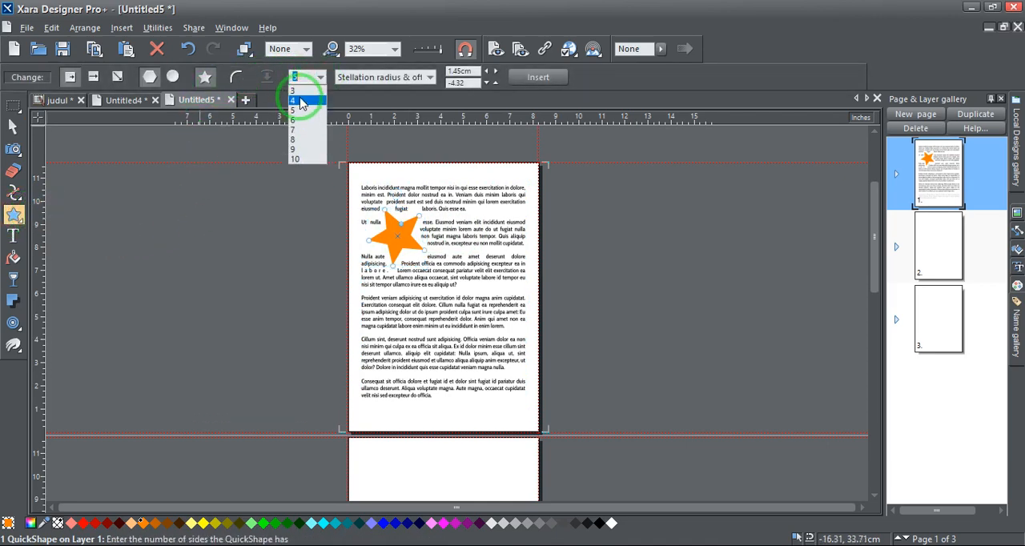
pyautogui.click(296, 90)
# Draw a triangle about 17.4 by 15.3 cm on the pasteboard beside page 1 and fill it with magenta
pyautogui.moveTo(242, 265); pyautogui.dragTo(322, 306)
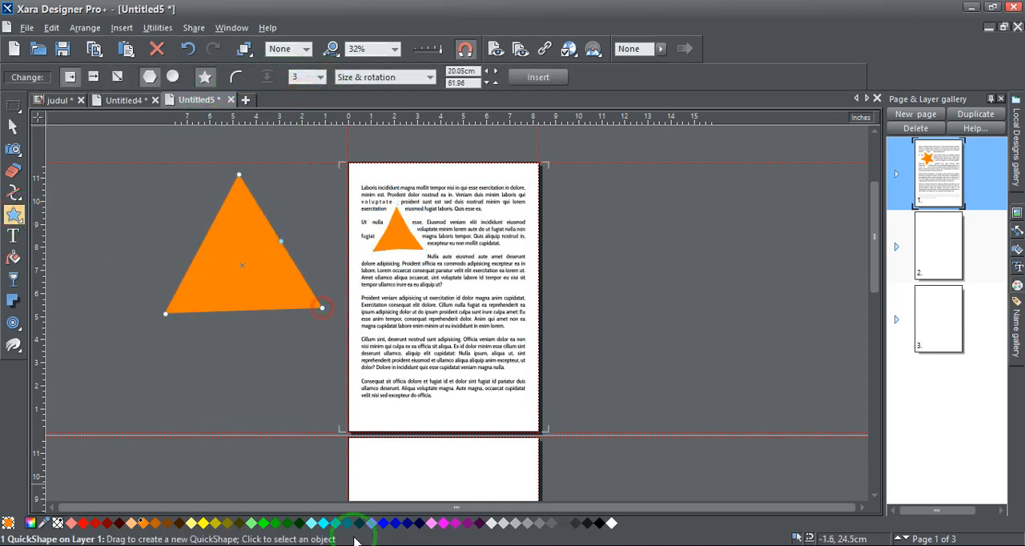
pyautogui.click(457, 523)
pyautogui.click(438, 525)
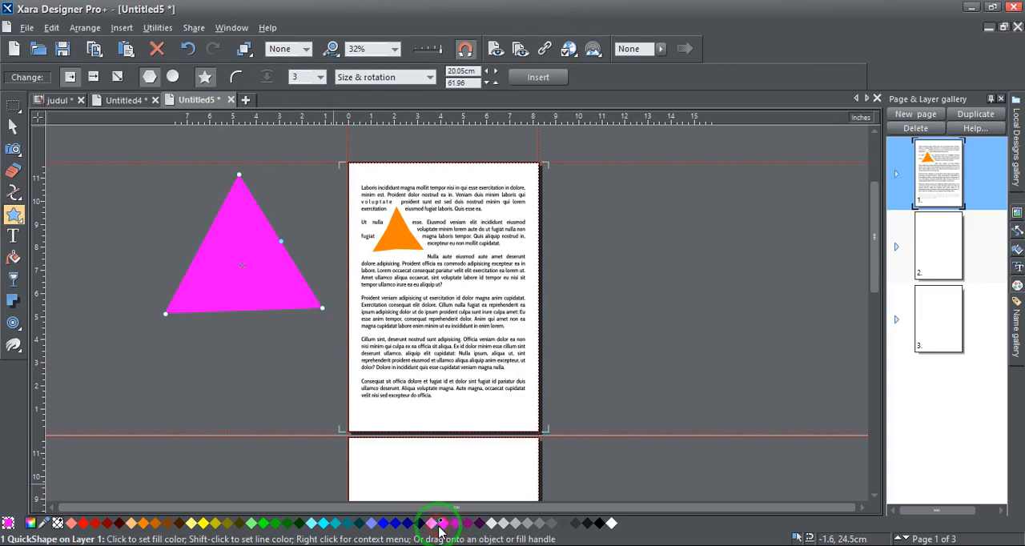
# Move the magenta triangle onto the text of page 1 and make it repel the text under it
pyautogui.click(12, 126)
pyautogui.moveTo(269, 246); pyautogui.dragTo(453, 326)
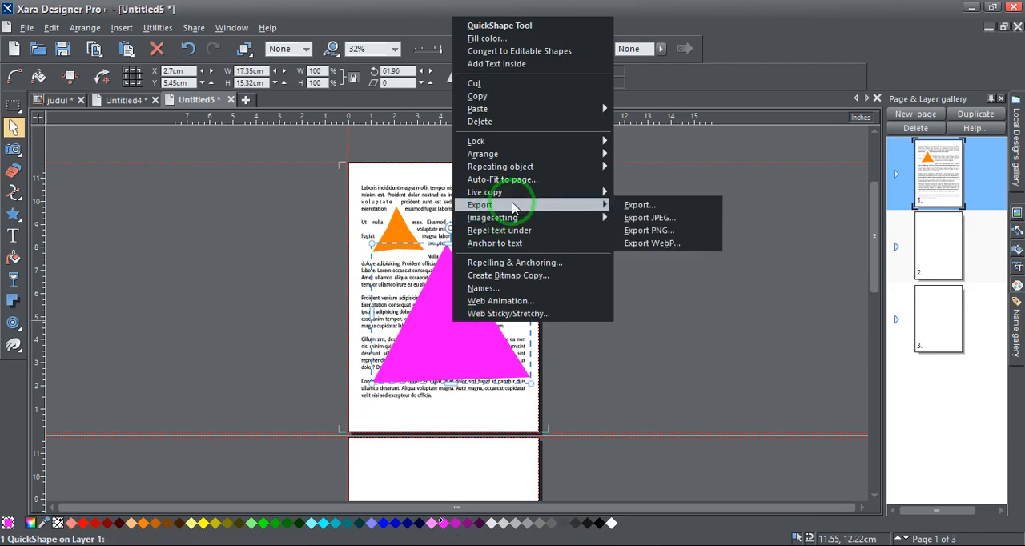
pyautogui.click(526, 230)
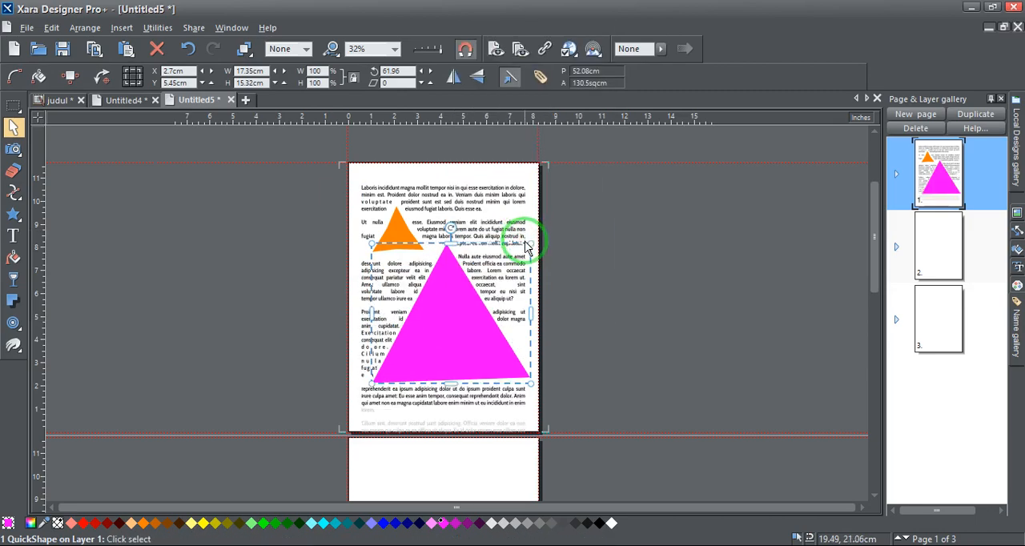
# Shrink the magenta triangle and rotate it to 81.17 degrees, about 8.9 by 8.4 cm overall
pyautogui.moveTo(528, 244); pyautogui.dragTo(489, 321)
pyautogui.moveTo(461, 272); pyautogui.dragTo(442, 242)
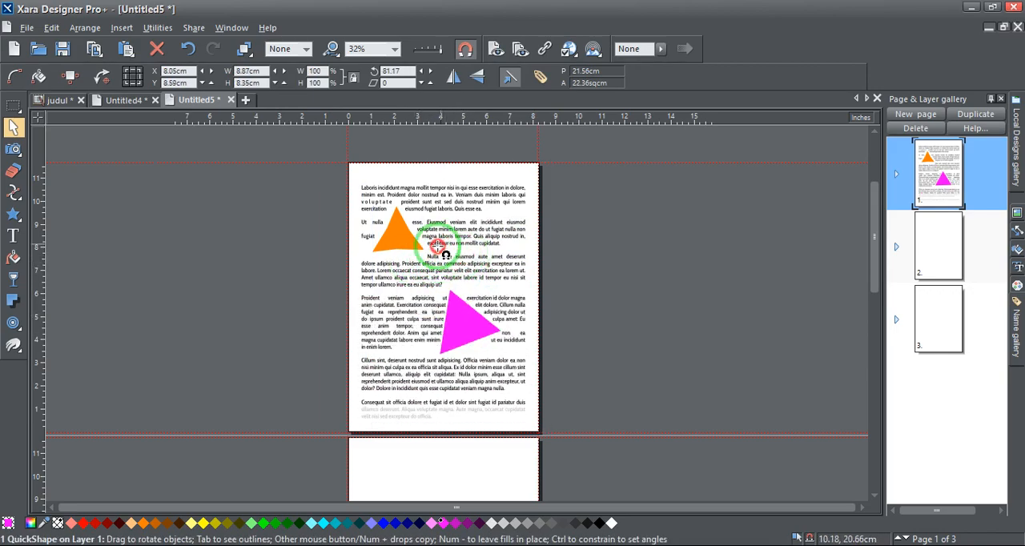
# Change the magenta triangle to a 7-pointed star with curved corners
pyautogui.click(13, 216)
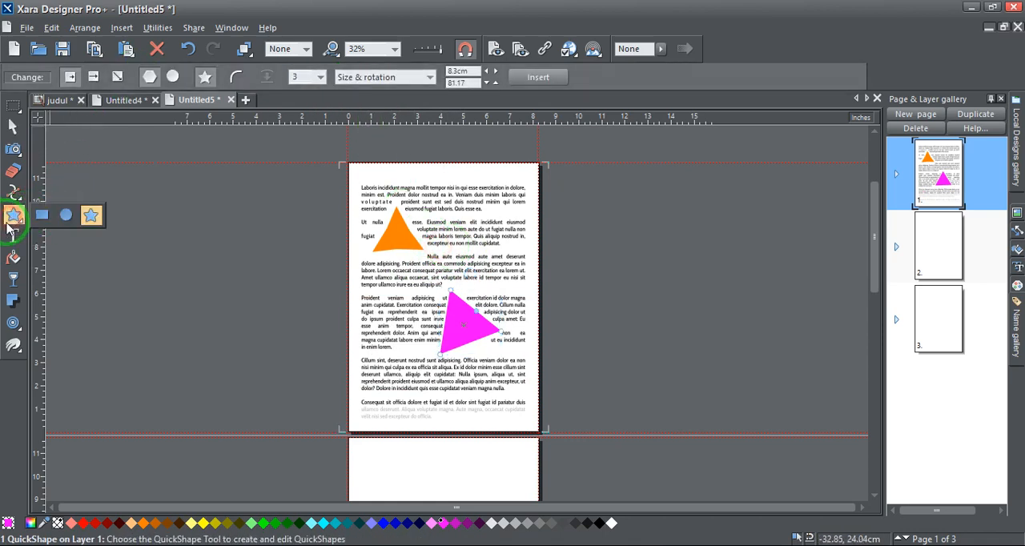
pyautogui.click(320, 77)
pyautogui.click(295, 129)
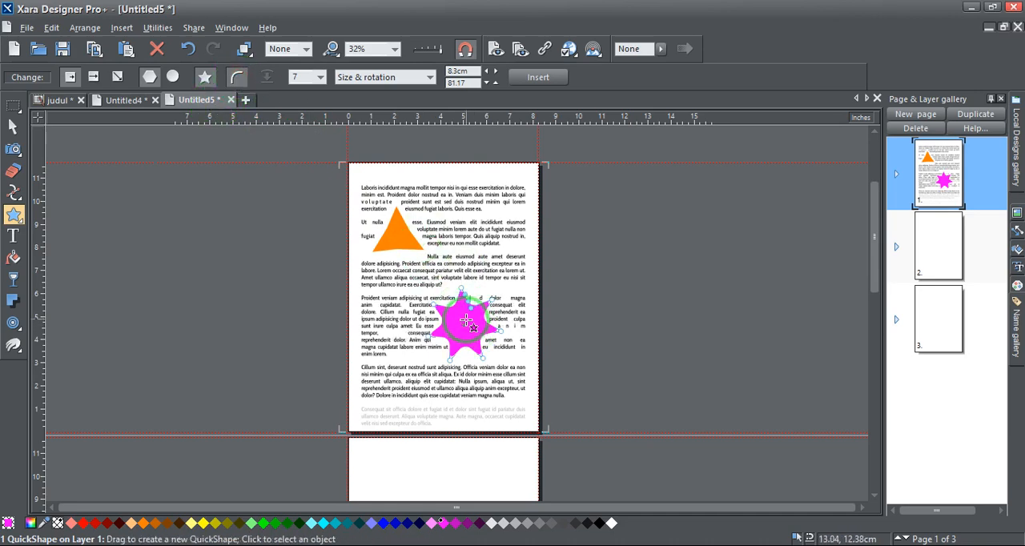
# Narrow the magenta star's points to a stellation radius of about 0.79 cm with an offset of 22.28
pyautogui.scroll(5, 459, 341)
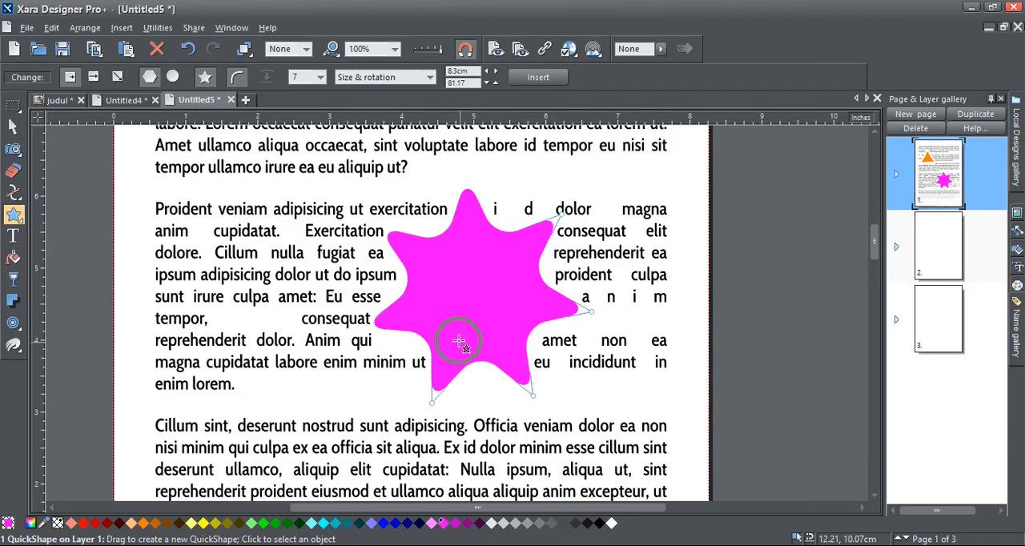
pyautogui.scroll(-1, 481, 257)
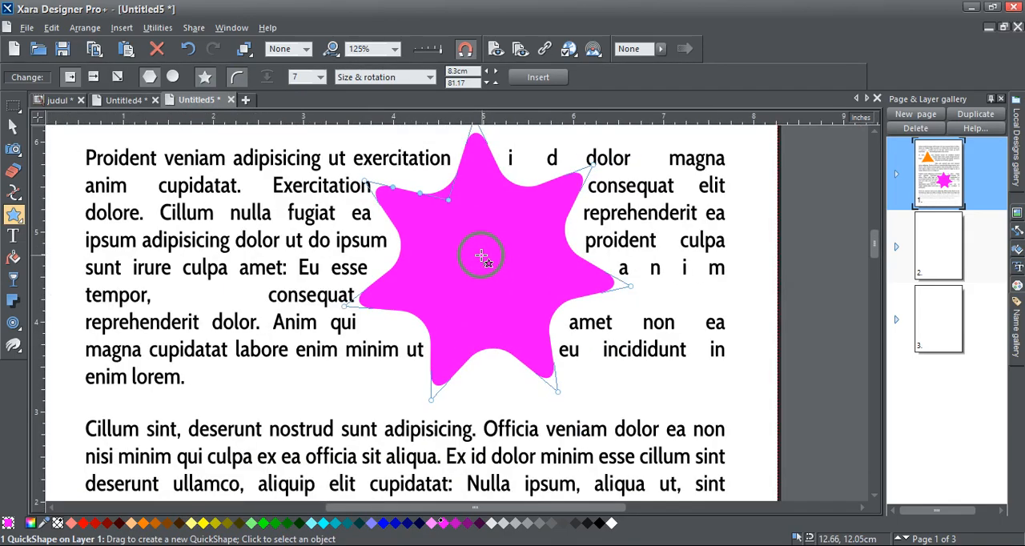
pyautogui.moveTo(455, 208); pyautogui.dragTo(464, 248)
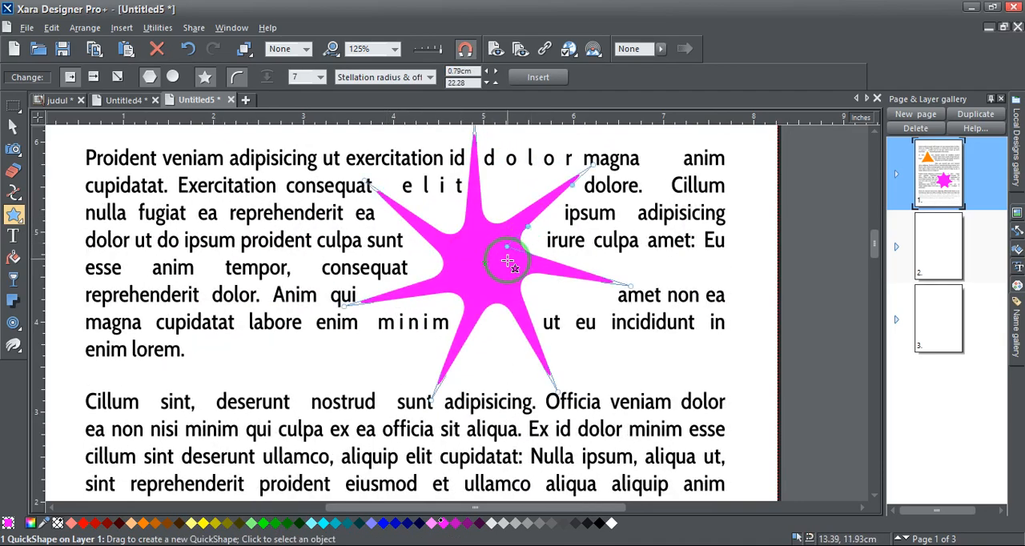
# Move the magenta star to the left margin below the orange triangle, at about X 1.74 cm and Y 10.44 cm
pyautogui.click(13, 126)
pyautogui.scroll(-3, 414, 240)
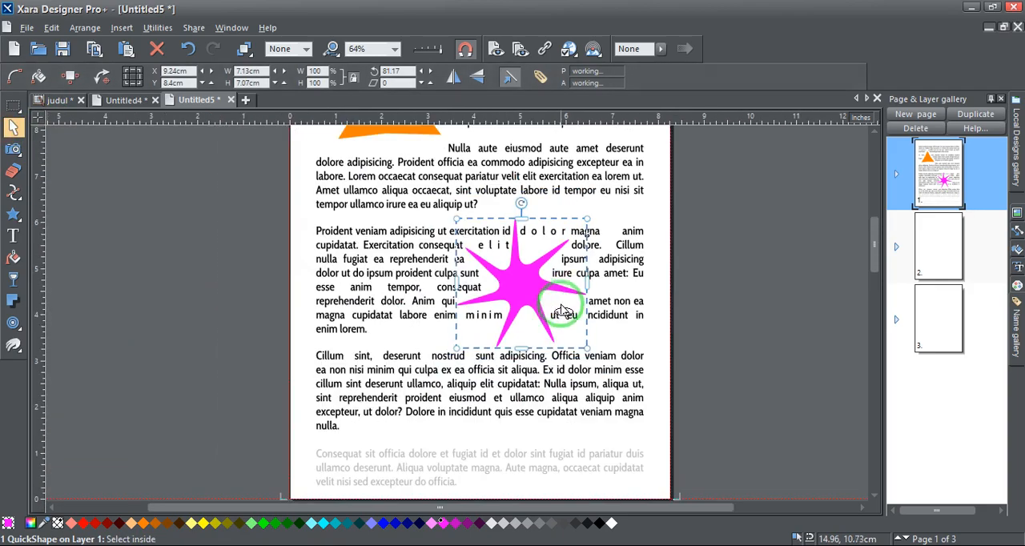
pyautogui.moveTo(518, 277); pyautogui.dragTo(395, 249)
pyautogui.scroll(1, 393, 268)
pyautogui.scroll(1, 394, 268)
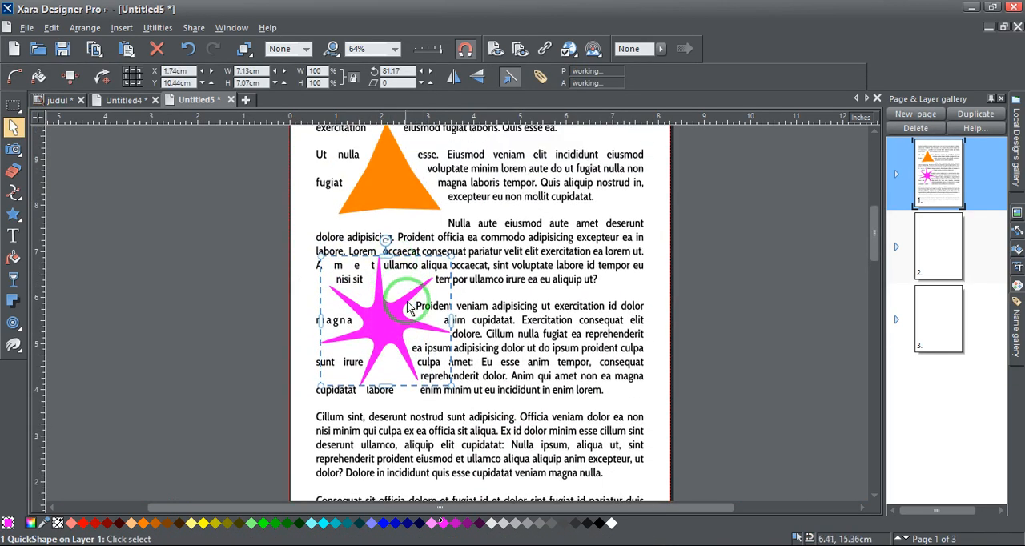
# Move the orange triangle to about X 13.77 cm, Y 19.3 cm, and the magenta star up to about X 1.42 cm, Y 13.31 cm
pyautogui.moveTo(398, 194); pyautogui.dragTo(600, 204)
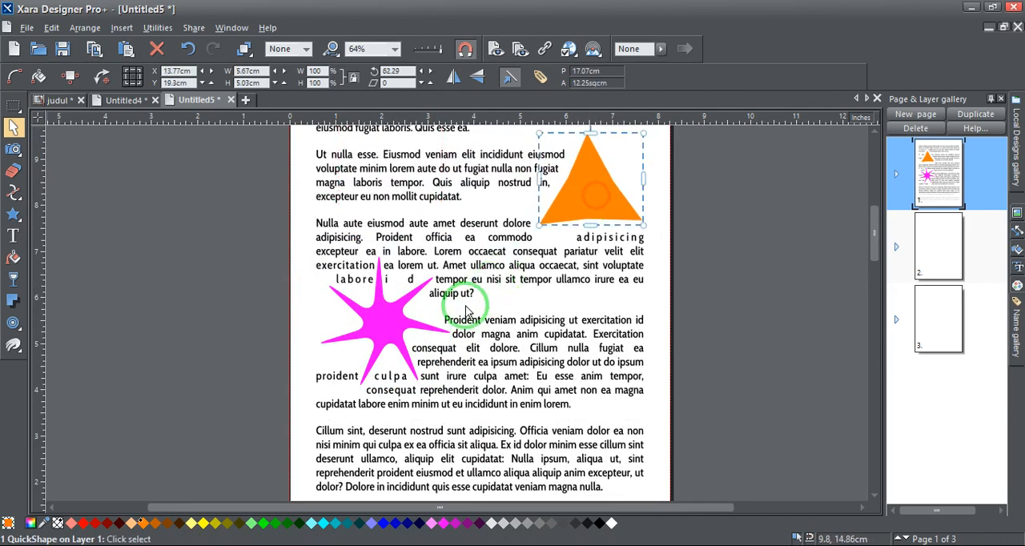
pyautogui.moveTo(391, 317); pyautogui.dragTo(393, 266)
pyautogui.scroll(-2, 478, 340)
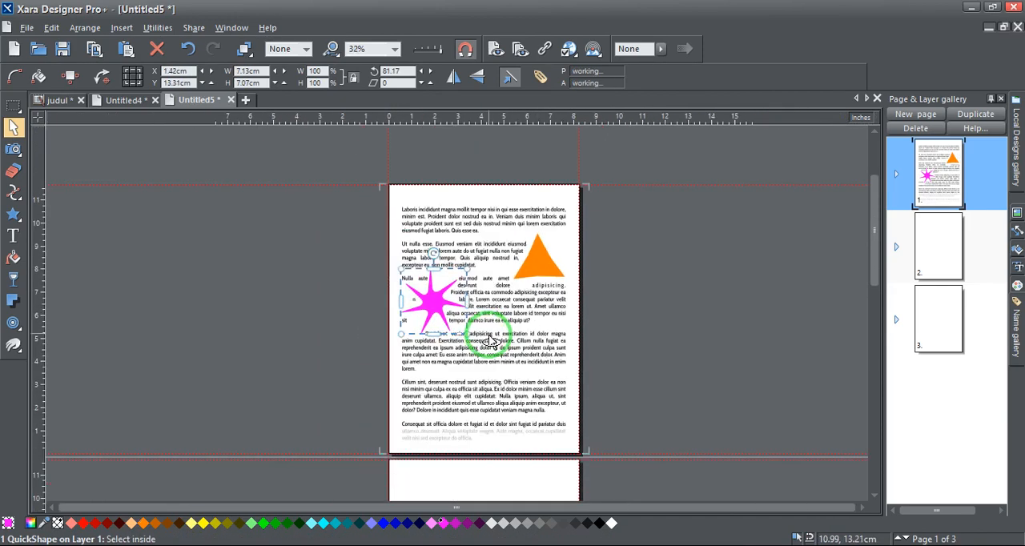
pyautogui.click(621, 304)
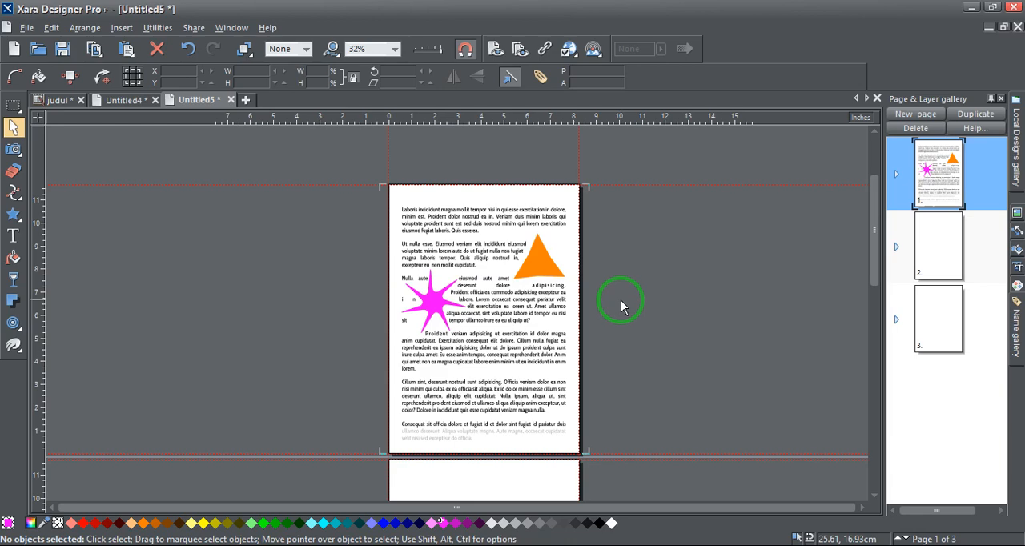